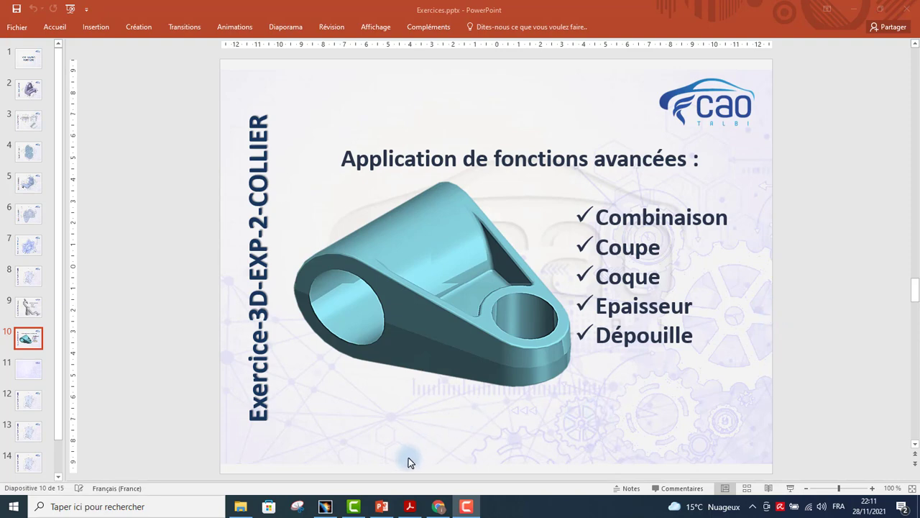
Switch to Chrome to look over the YouTube channel's online videos, and return to the PowerPoint exercise slide.
left_click(438, 506)
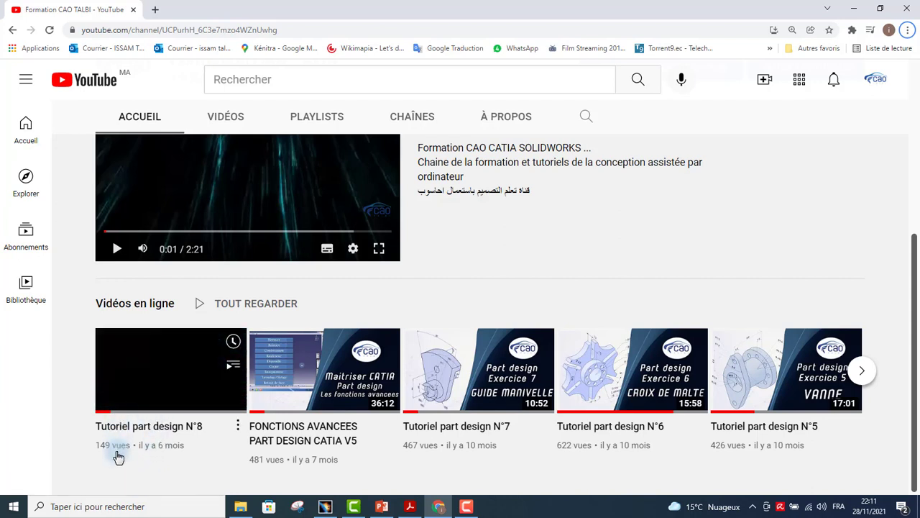
mouse_move(433, 512)
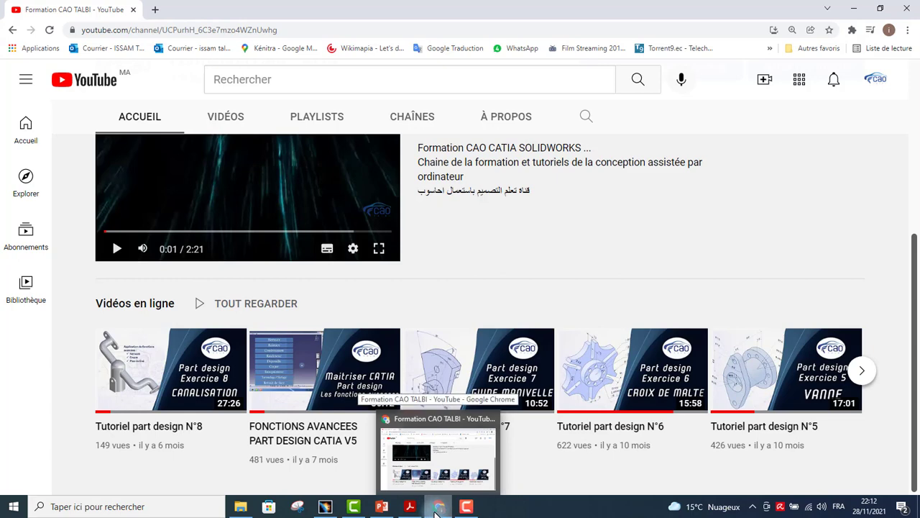
left_click(383, 508)
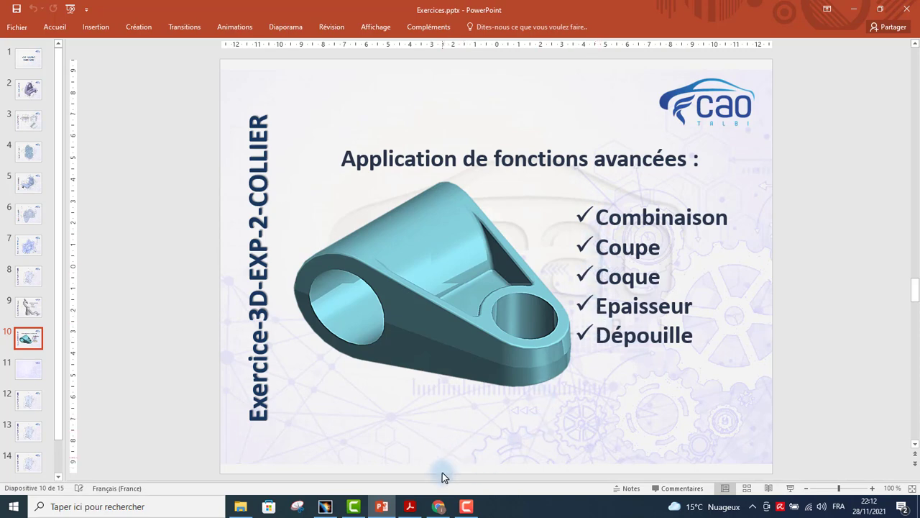
Switch to CATIA V5 and create a new Part Design part named COLLIER with hybrid design and a geometrical set.
left_click(327, 507)
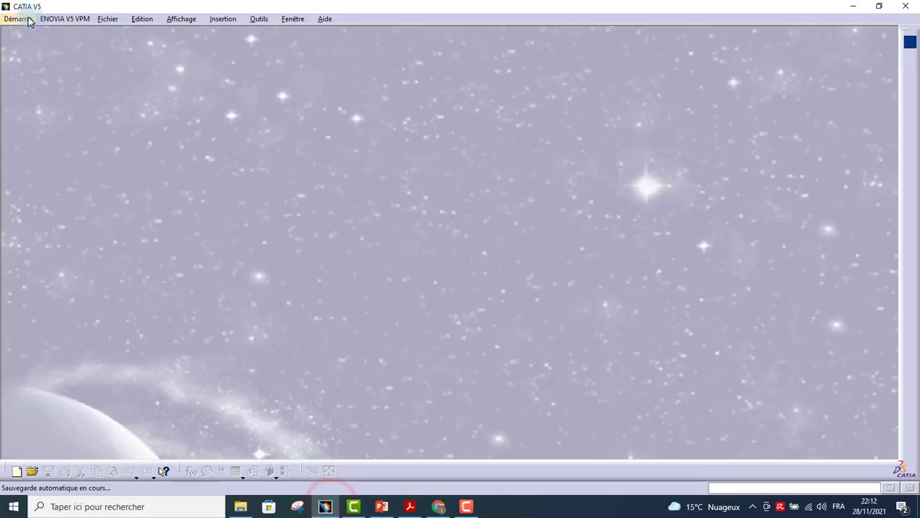
left_click(20, 19)
mouse_move(122, 48)
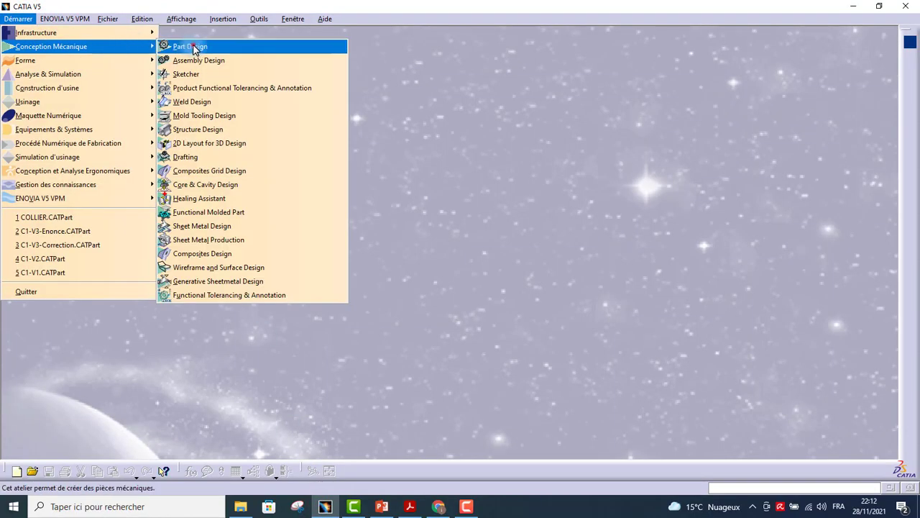
left_click(193, 46)
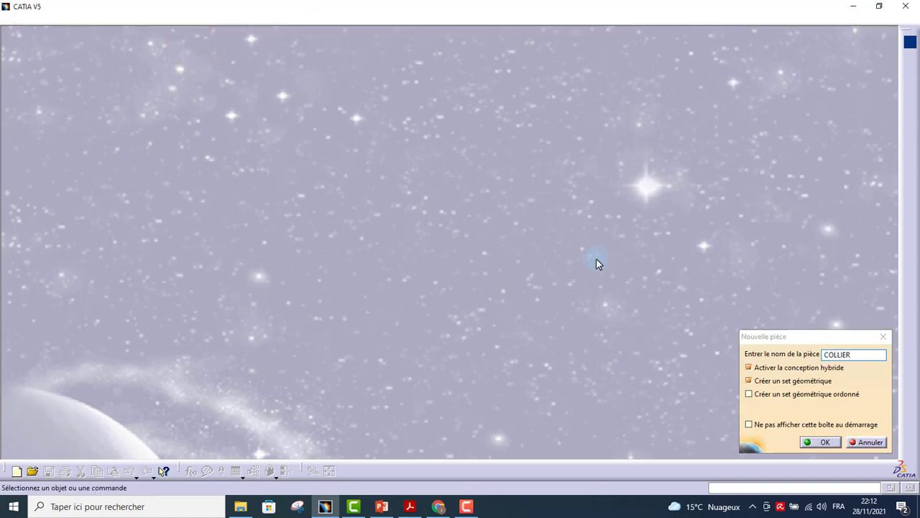
key("Return")
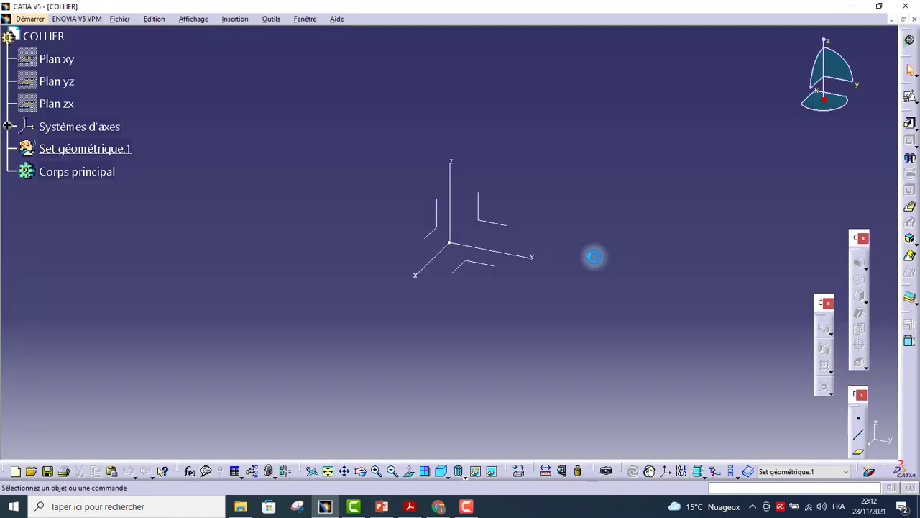
Review the views and dimensions of the COLLIER 2D drawing in Acrobat Reader, and return to CATIA.
left_click(410, 506)
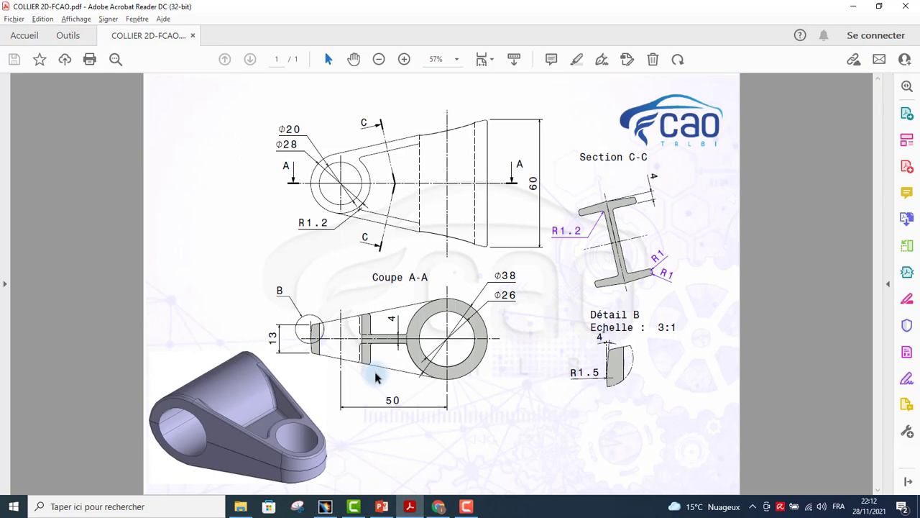
left_click(486, 125)
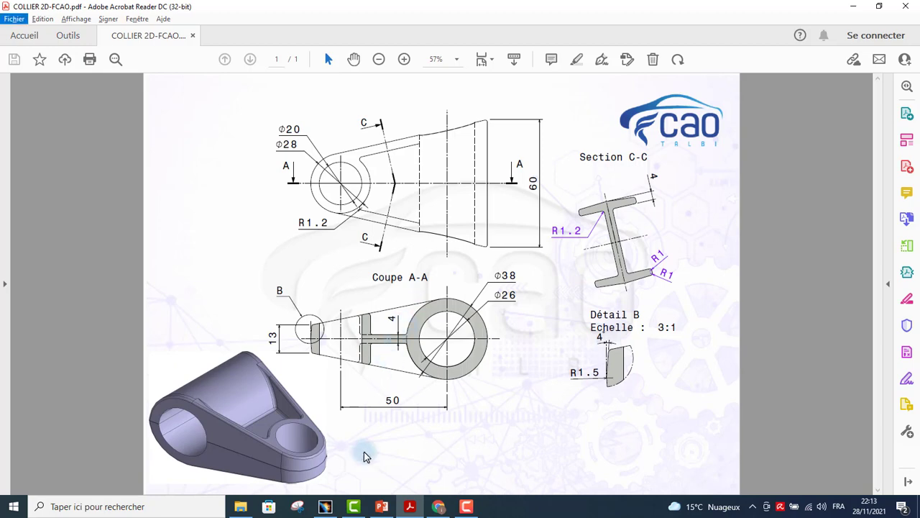
left_click(324, 506)
Open a positioned sketch on the YZ plane with implicit origin and orientation.
left_click(333, 149)
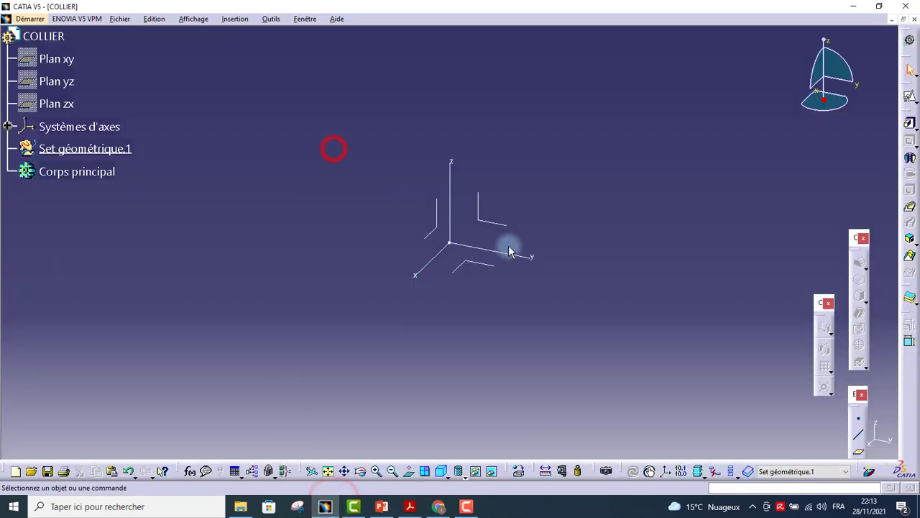
left_click(505, 225)
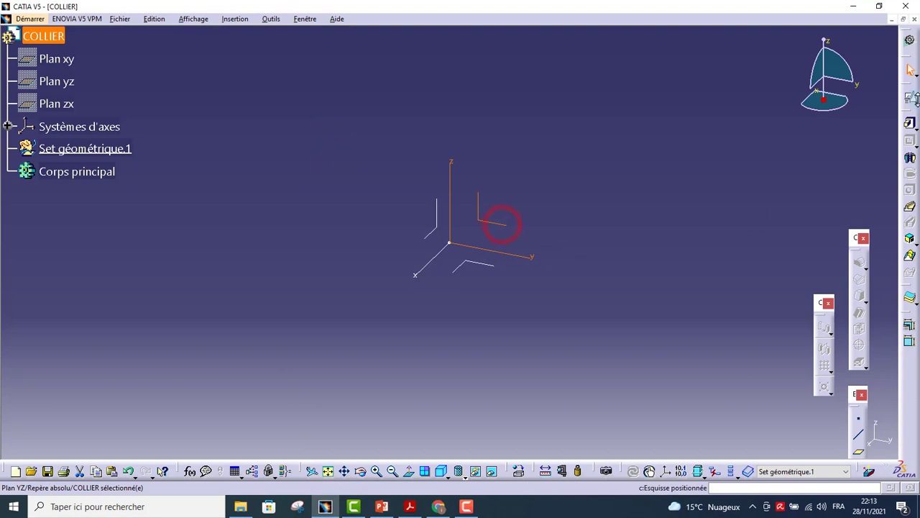
left_click(910, 101)
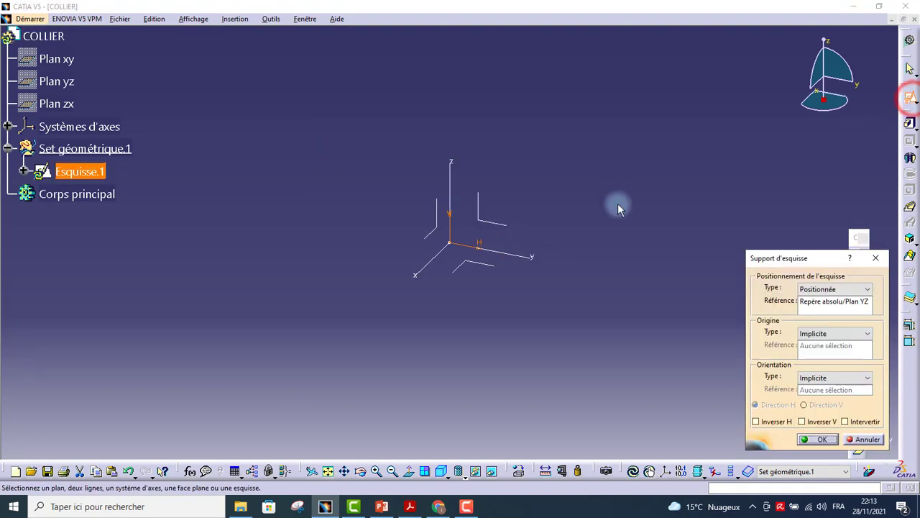
left_click(812, 437)
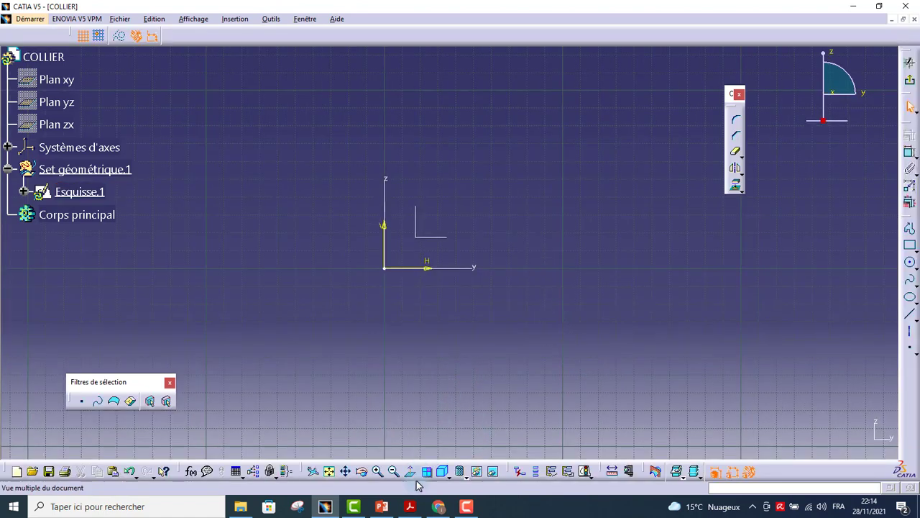
Examine the COLLIER drawing in Acrobat Reader for the top view's outline, the 3D view and the small boss diameters, and return to CATIA.
left_click(410, 506)
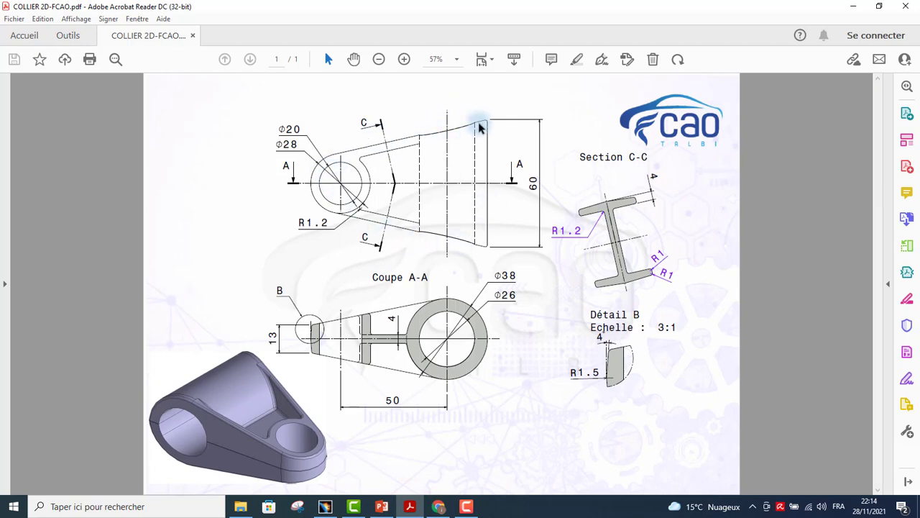
scroll(463, 130, "up", 2, "ctrl")
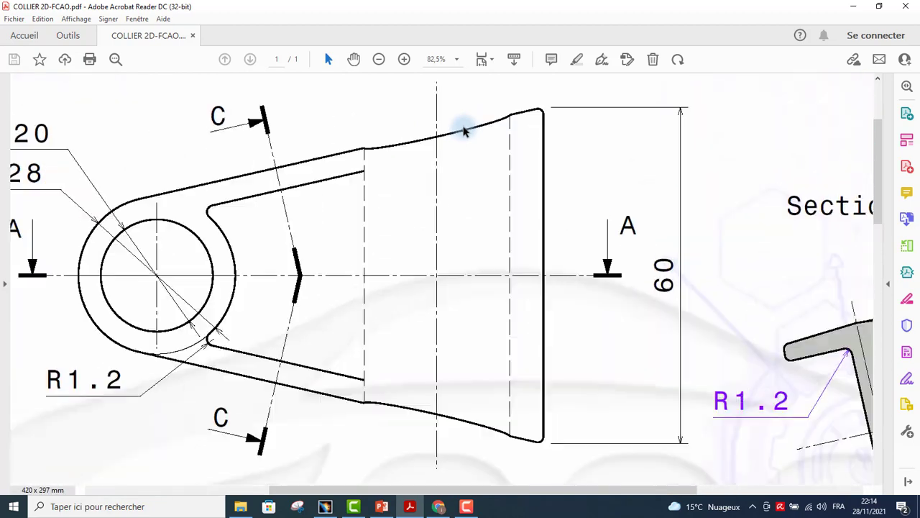
scroll(463, 130, "up", 5, "ctrl")
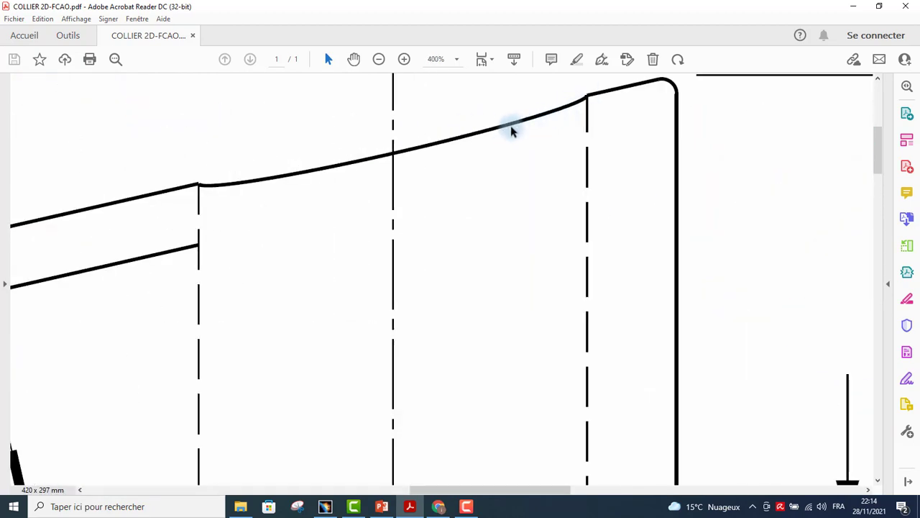
scroll(245, 188, "down", 3, "ctrl")
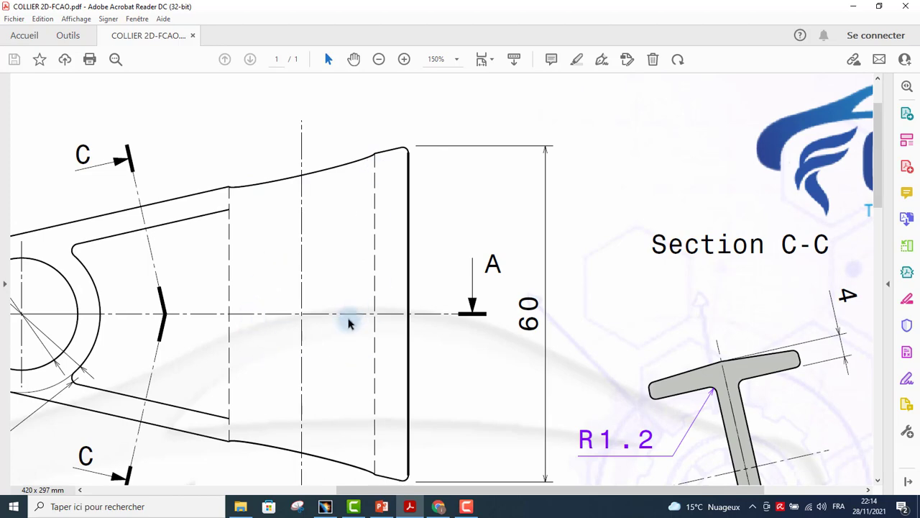
scroll(294, 325, "down", 3, "ctrl")
scroll(258, 413, "down", 1)
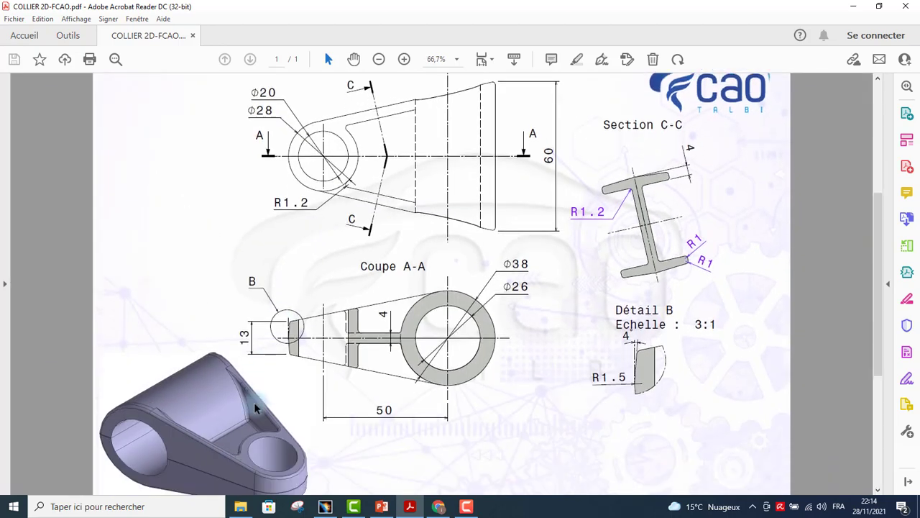
scroll(259, 408, "down", 1)
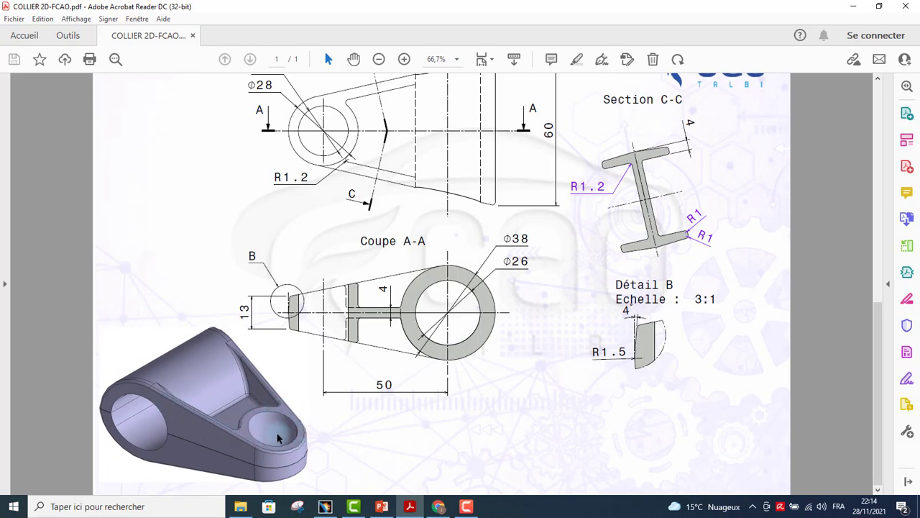
scroll(455, 140, "up", 2)
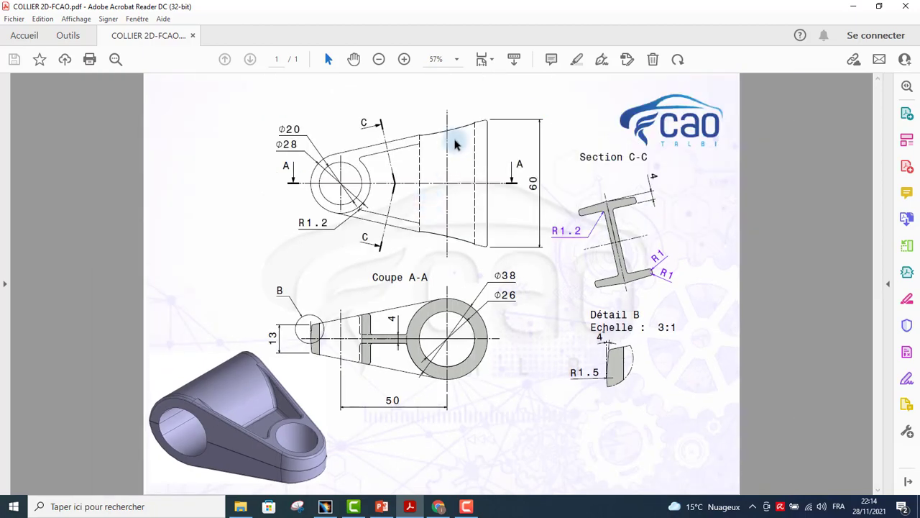
scroll(452, 127, "up", 5, "ctrl")
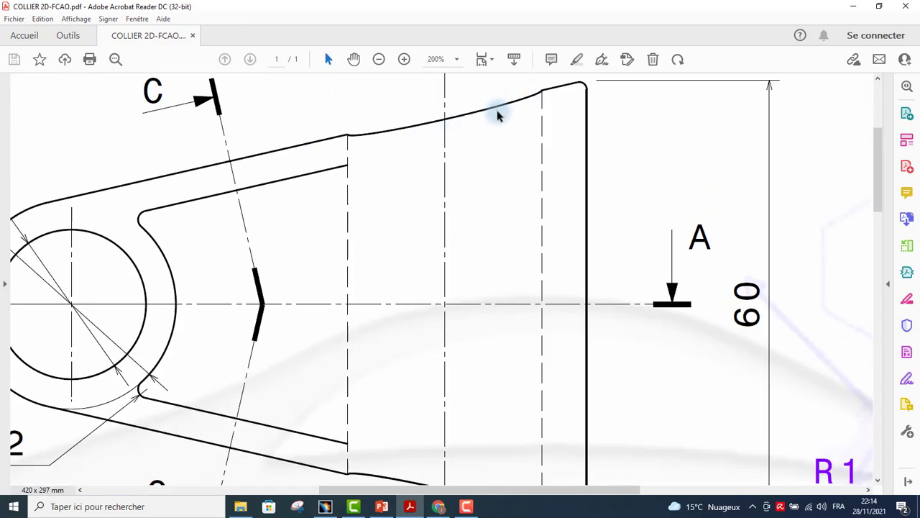
scroll(439, 173, "down", 3, "ctrl")
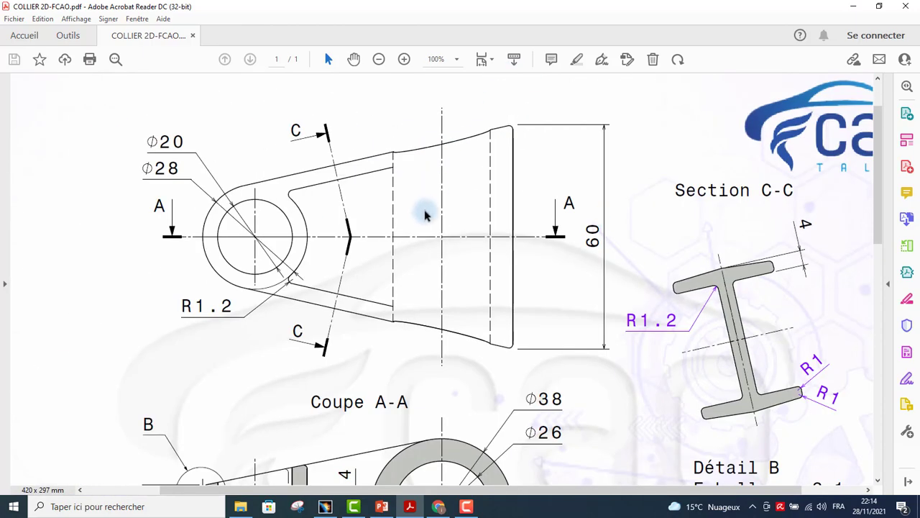
key("alt+Tab")
left_click(485, 178)
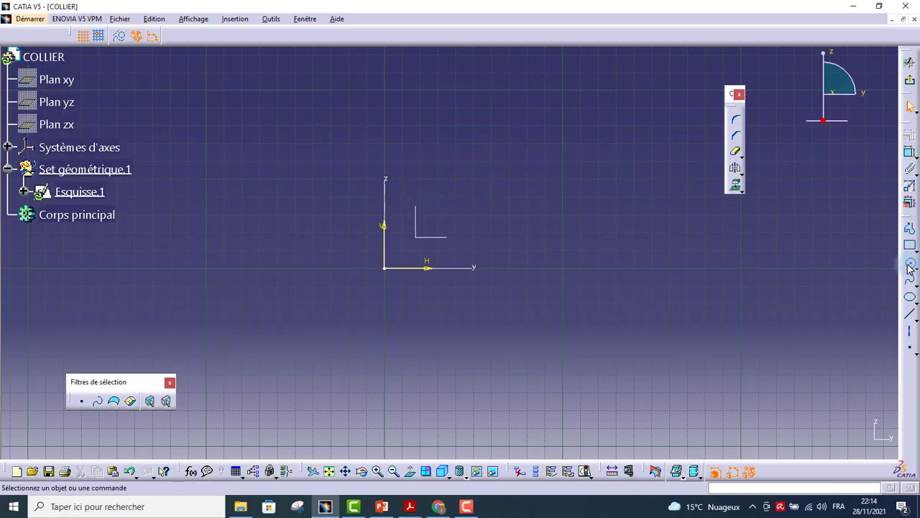
key("alt+Tab")
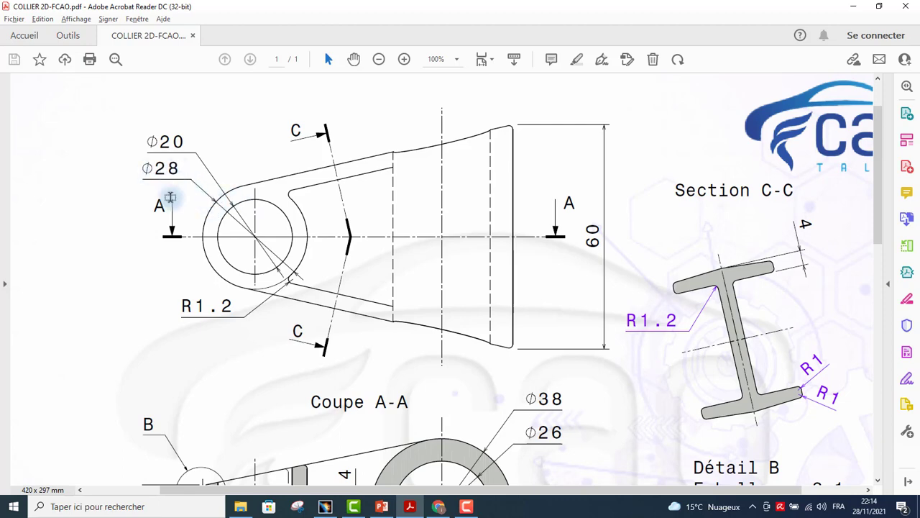
key("alt+Tab")
Sketch a circle centred on the origin and constrain its diameter to 28 mm.
left_click(911, 265)
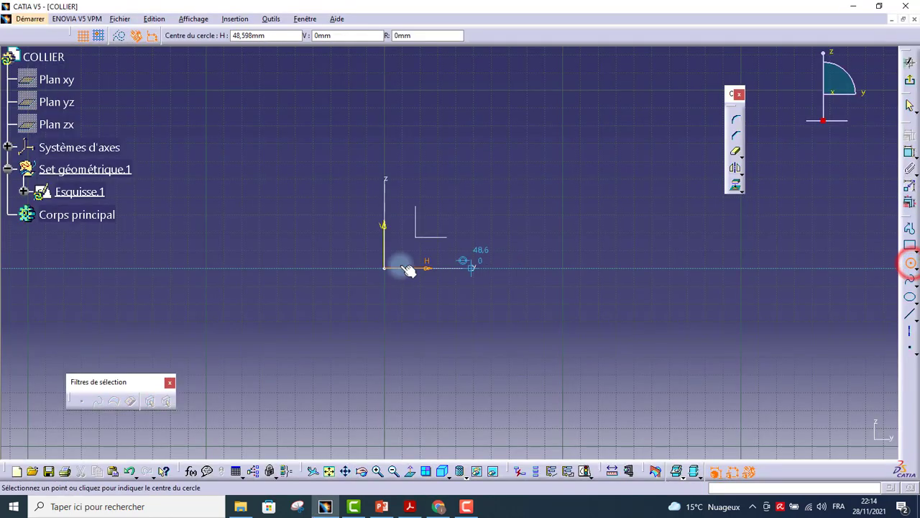
left_click(385, 267)
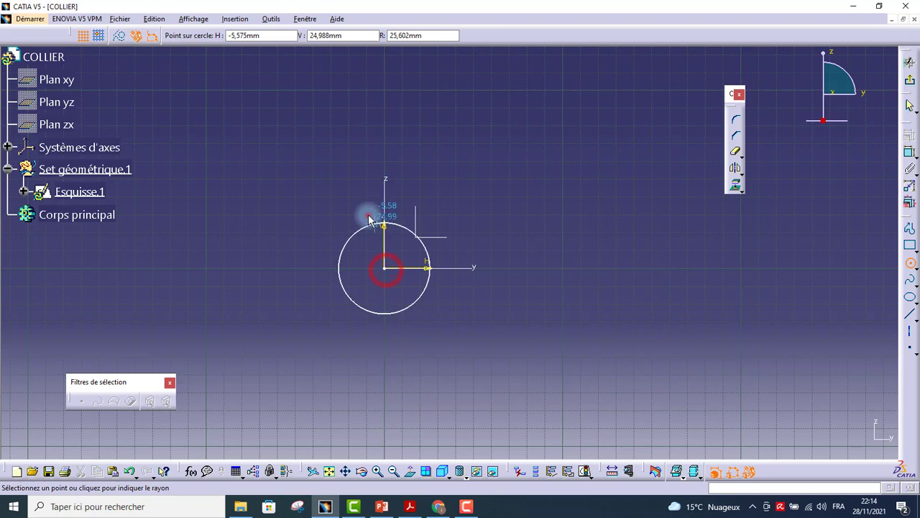
left_click(367, 213)
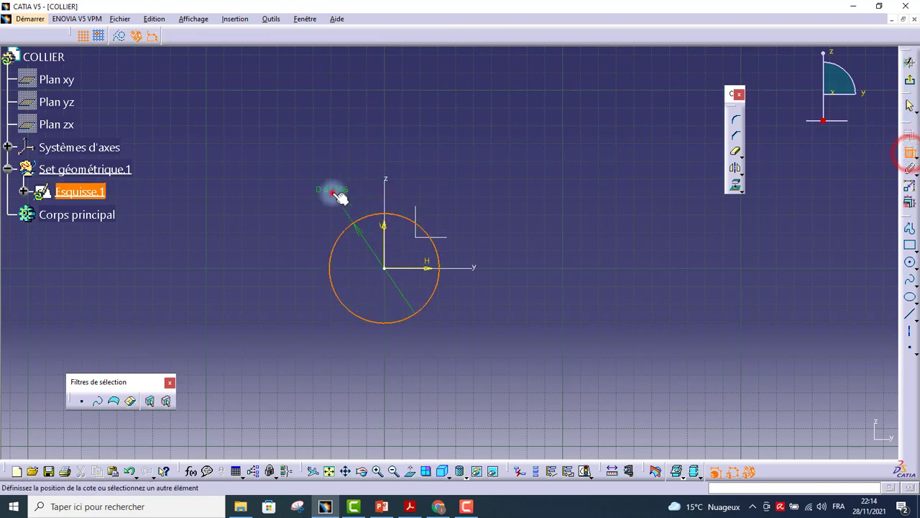
double_click(333, 190)
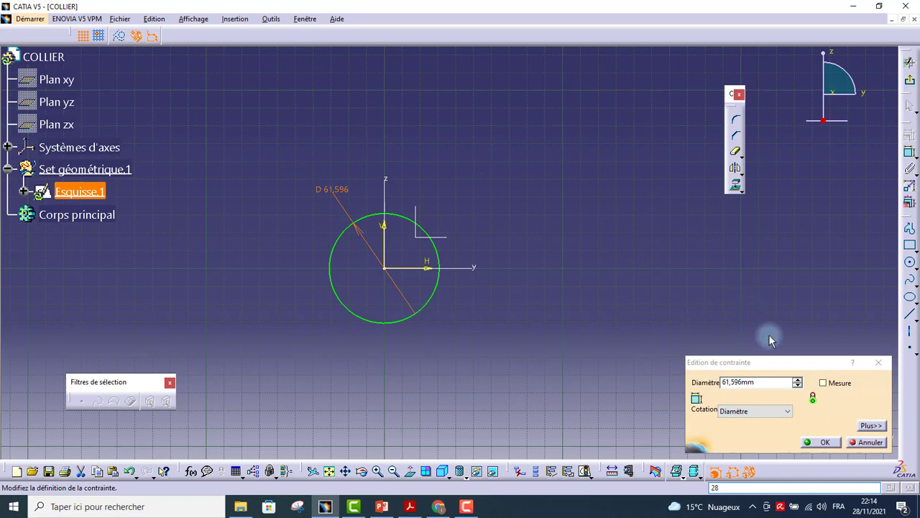
double_click(762, 382)
type("28")
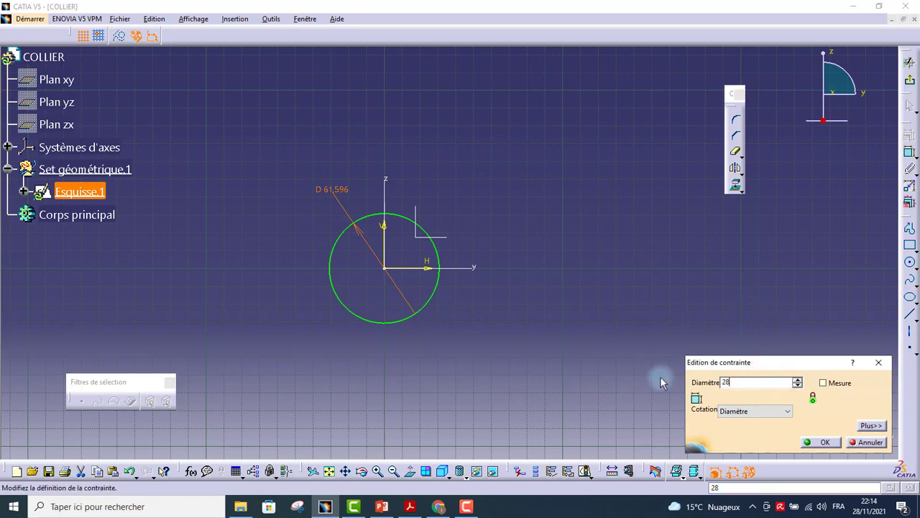
key("Return")
mouse_move(447, 339)
middle_mouse_down()
mouse_move(480, 226)
mouse_move(530, 188)
middle_mouse_up()
middle_click_drag(404, 291, 393, 320)
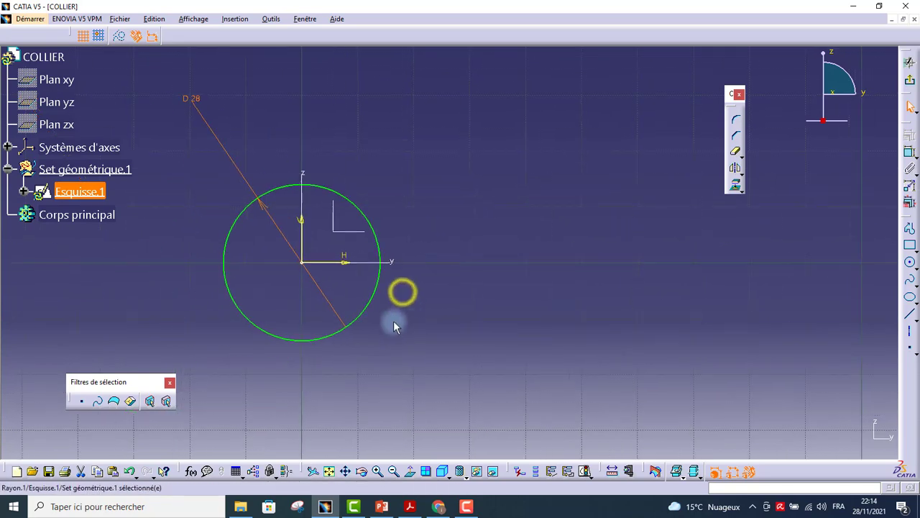
mouse_move(591, 235)
middle_mouse_down()
mouse_move(573, 275)
mouse_move(555, 283)
middle_mouse_up()
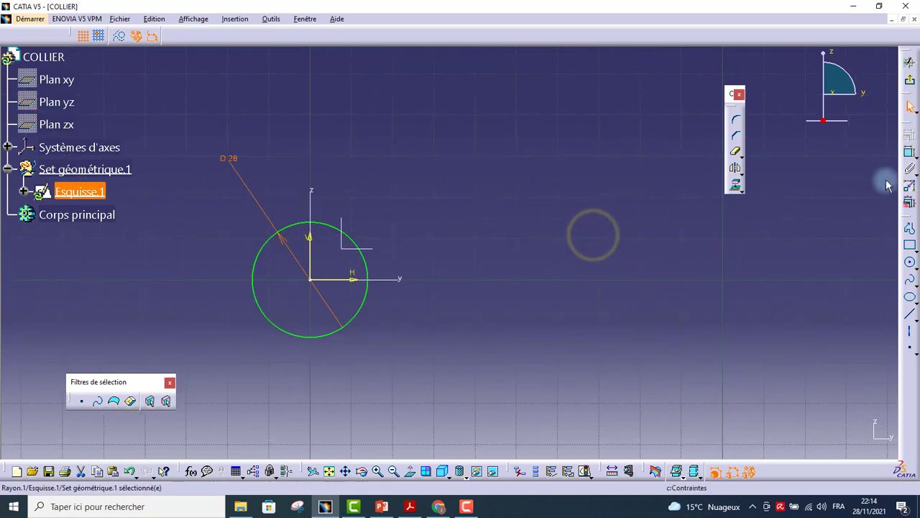
Check the outline in the Acrobat Reader drawing, and sketch a line tangent to the circle's upper side ending in a vertical line down to the H axis.
key("alt+Tab")
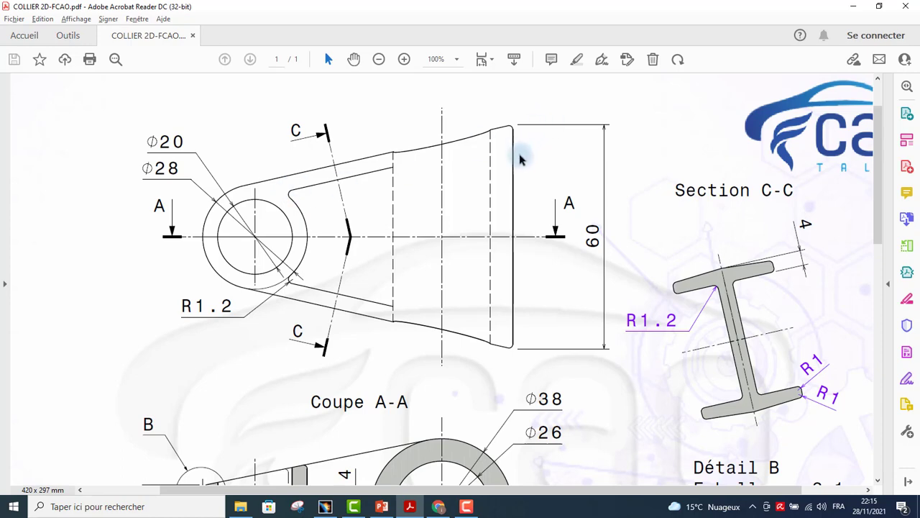
key("alt+Tab")
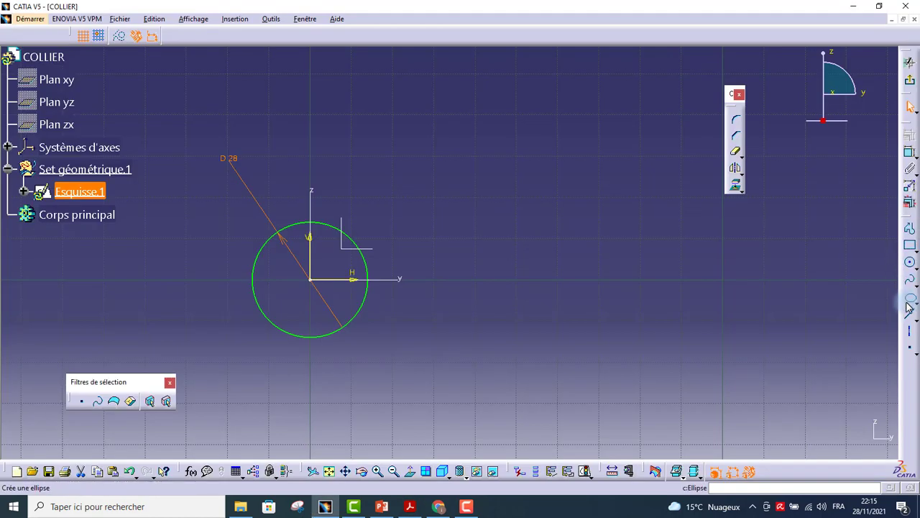
left_click(911, 228)
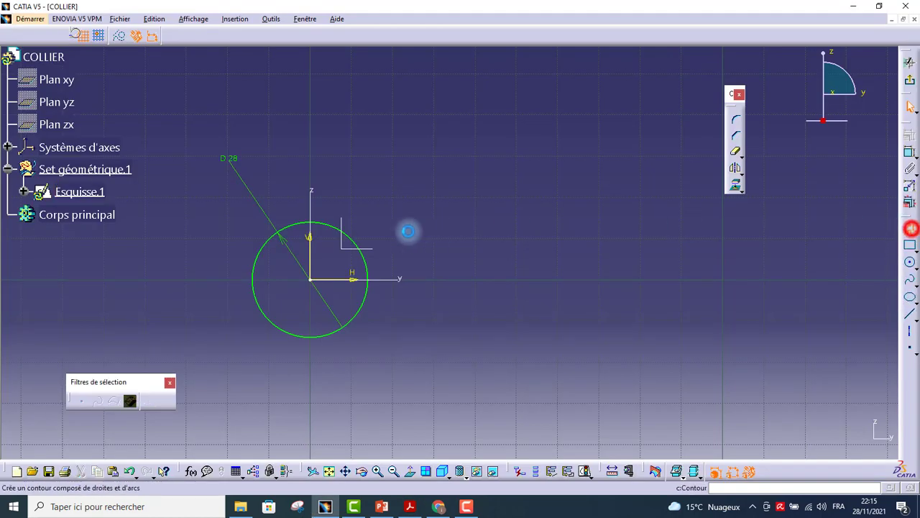
left_click(305, 223)
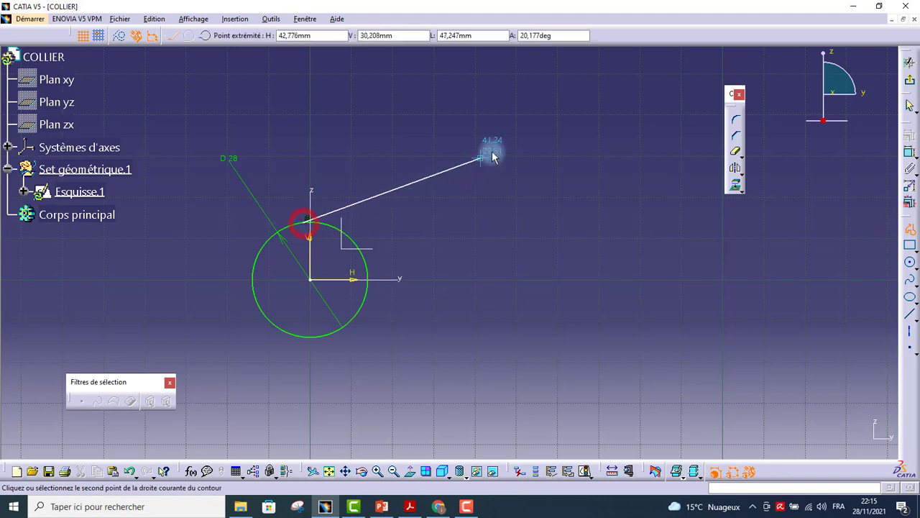
left_click(529, 197)
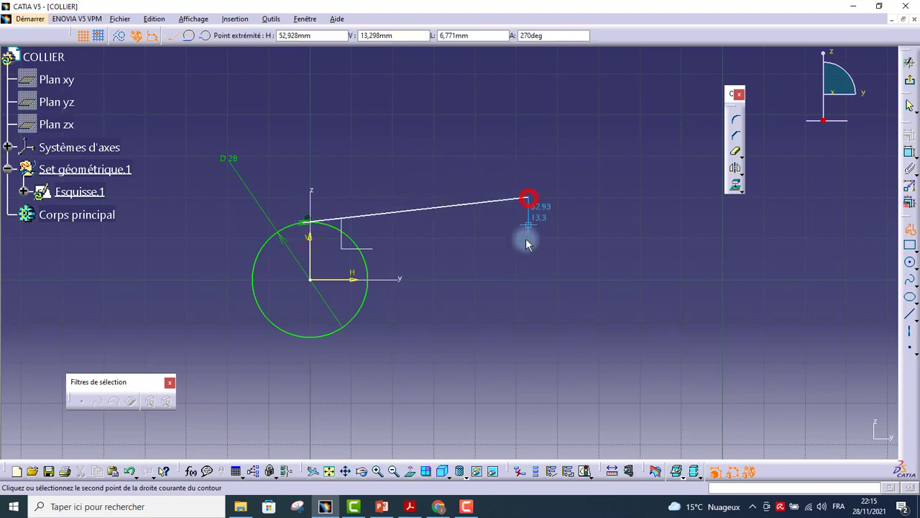
double_click(530, 276)
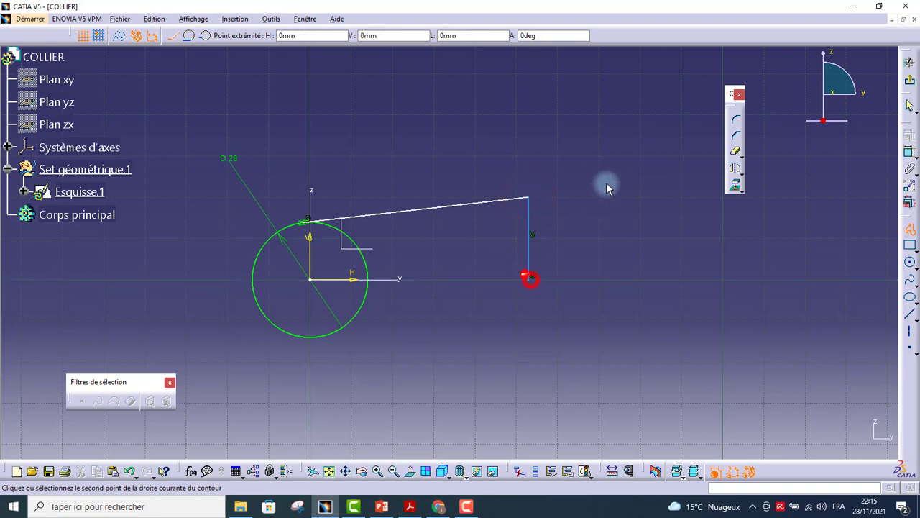
left_click(645, 216)
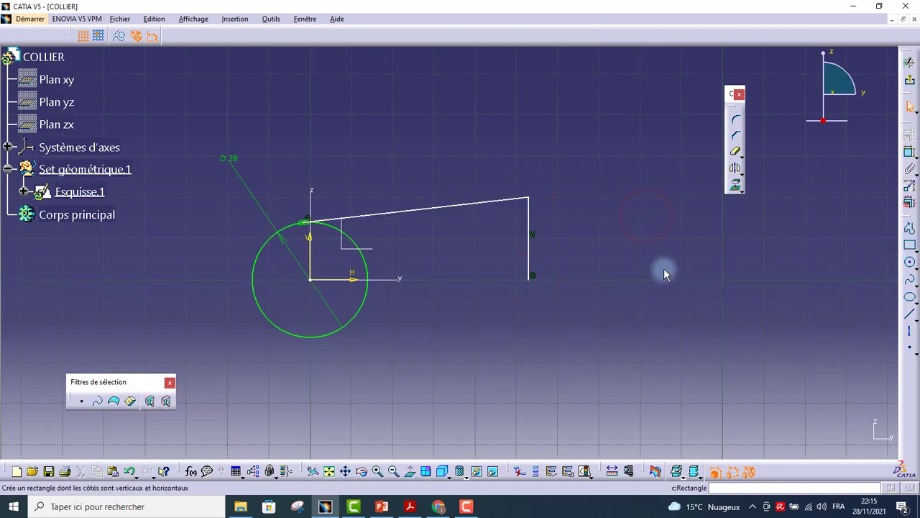
Dimension the vertical end line's length and set it to 30 mm.
key("alt+Tab")
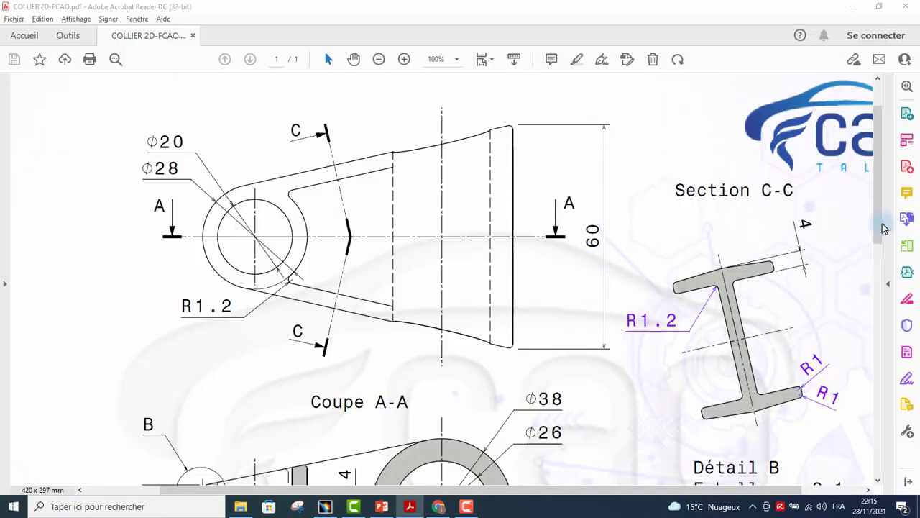
key("alt+Tab")
left_click(904, 150)
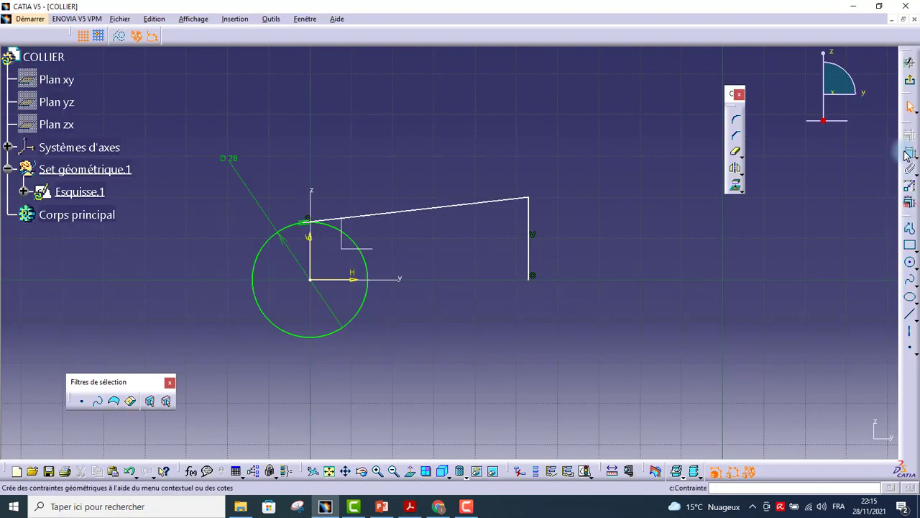
left_click(528, 215)
left_click(588, 217)
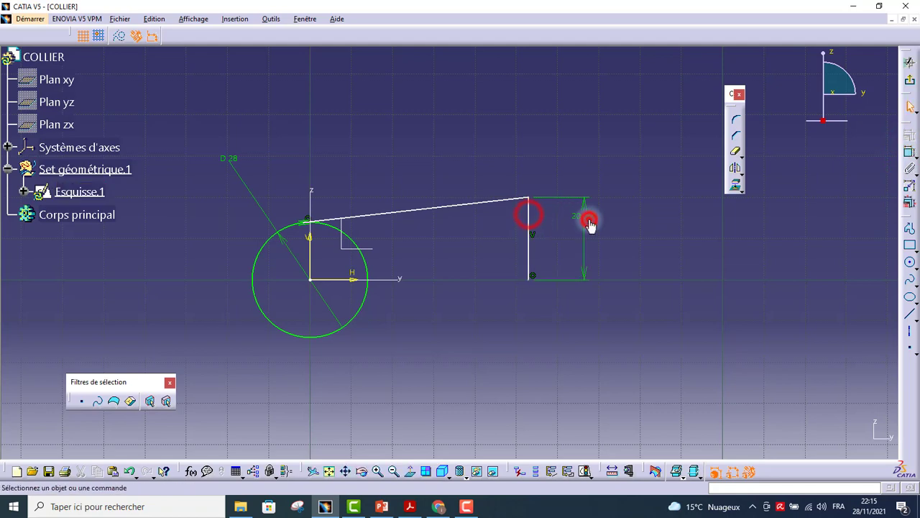
double_click(585, 215)
key("Return")
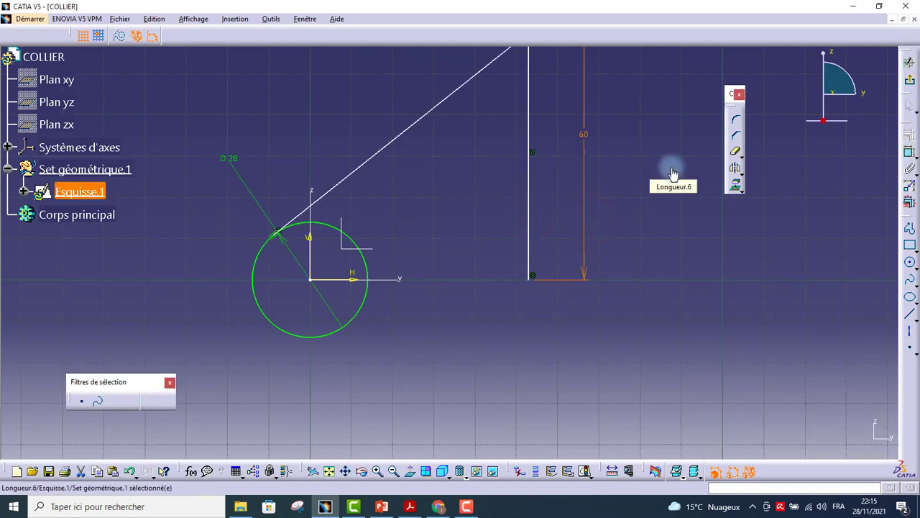
double_click(587, 134)
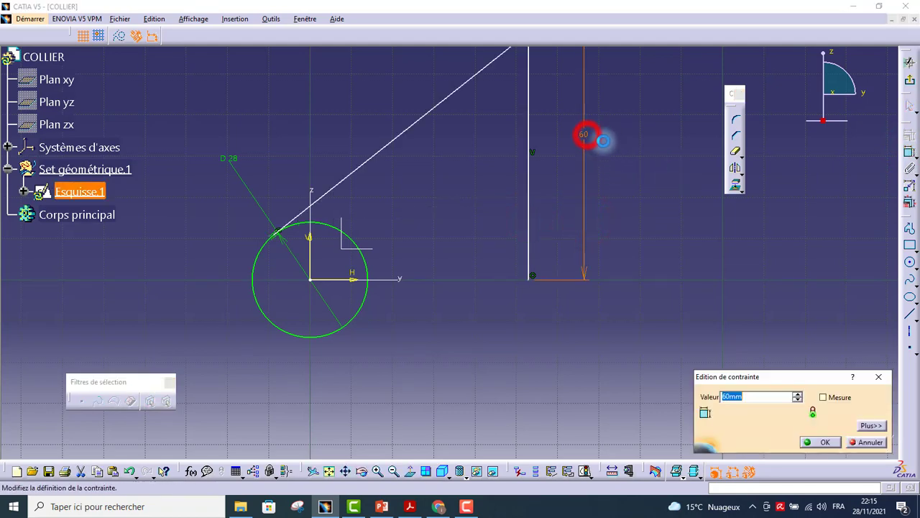
type("30")
key("Return")
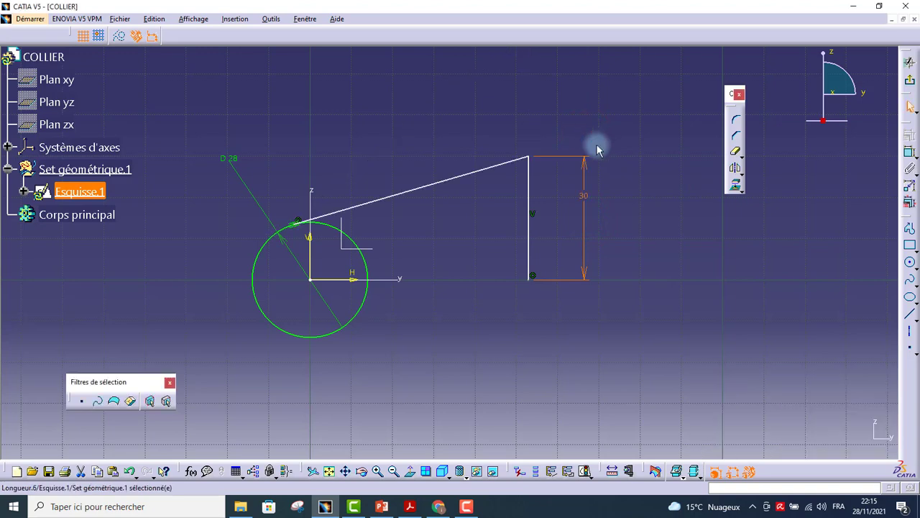
left_click(549, 186)
Check the sleeve's centre position in the Acrobat Reader drawing, and draw a vertical axis through the CATIA profile about 39 mm from the origin.
key("alt+Tab")
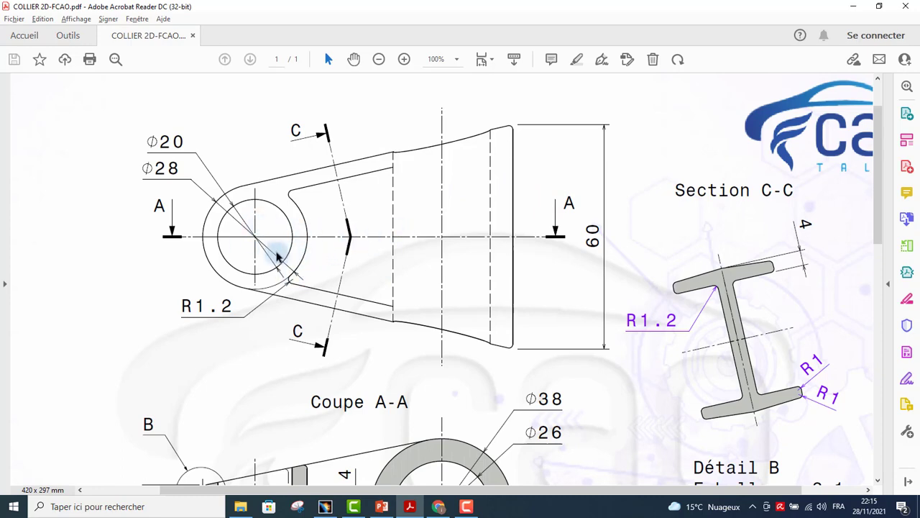
scroll(309, 284, "down", 1, "ctrl")
scroll(328, 278, "down", 2)
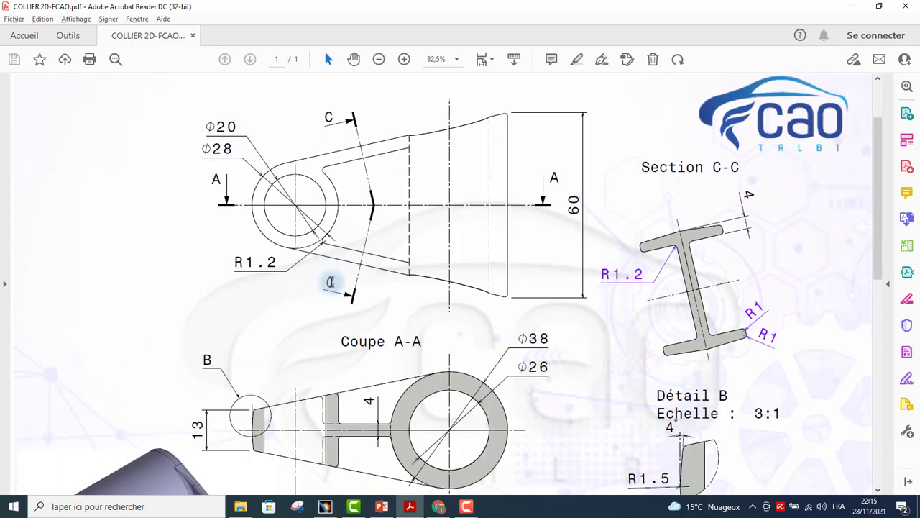
scroll(368, 381, "down", 1)
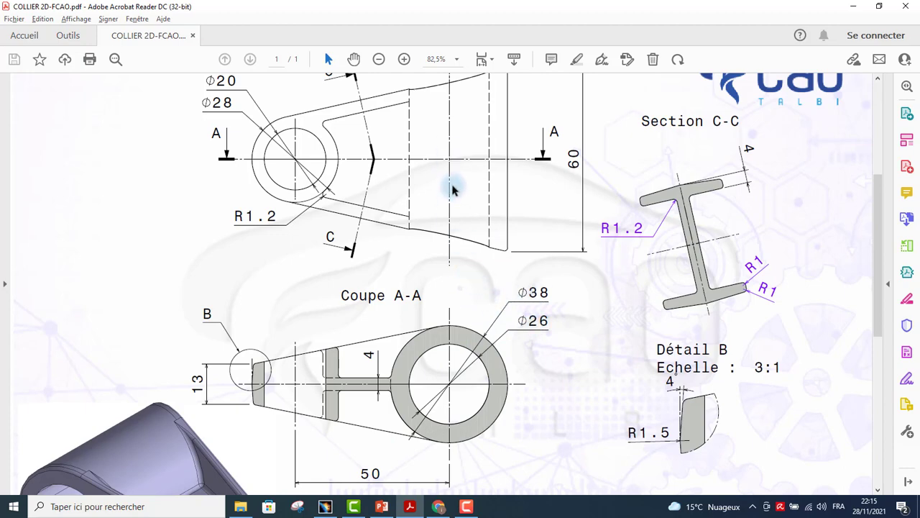
key("alt+Tab")
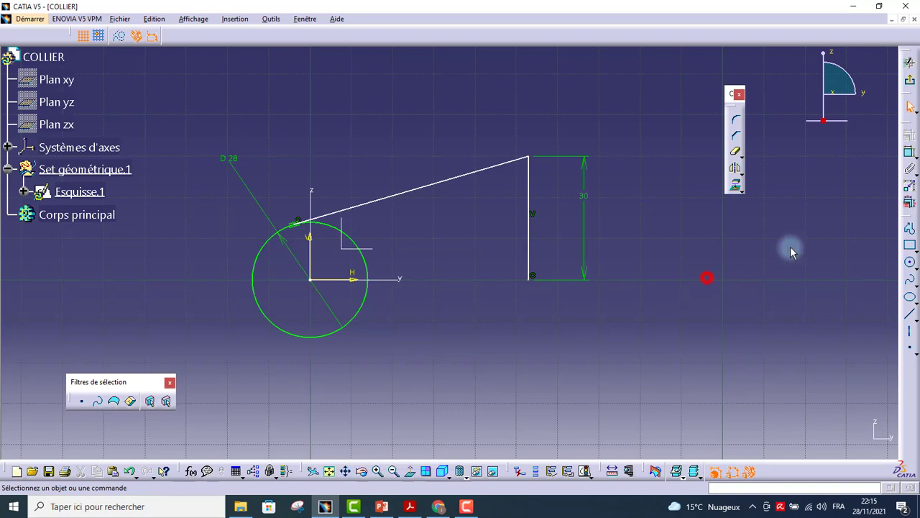
left_click(911, 319)
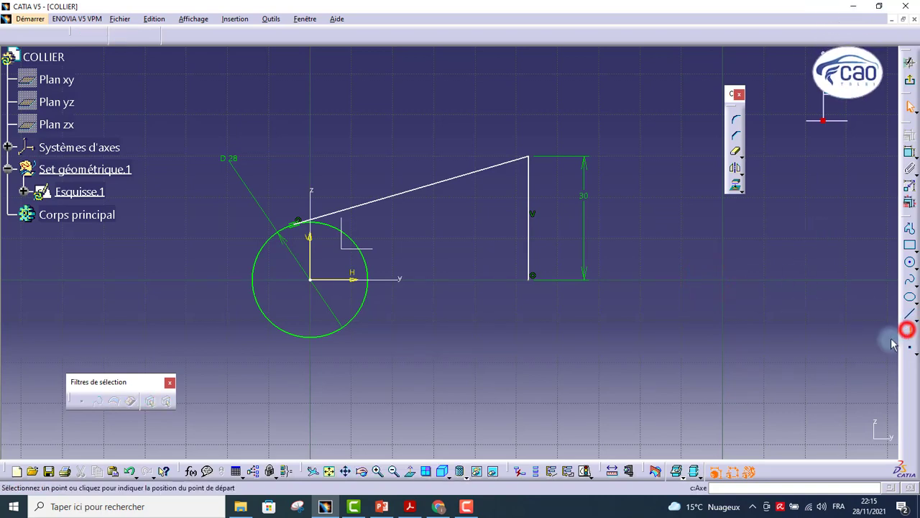
left_click(472, 150)
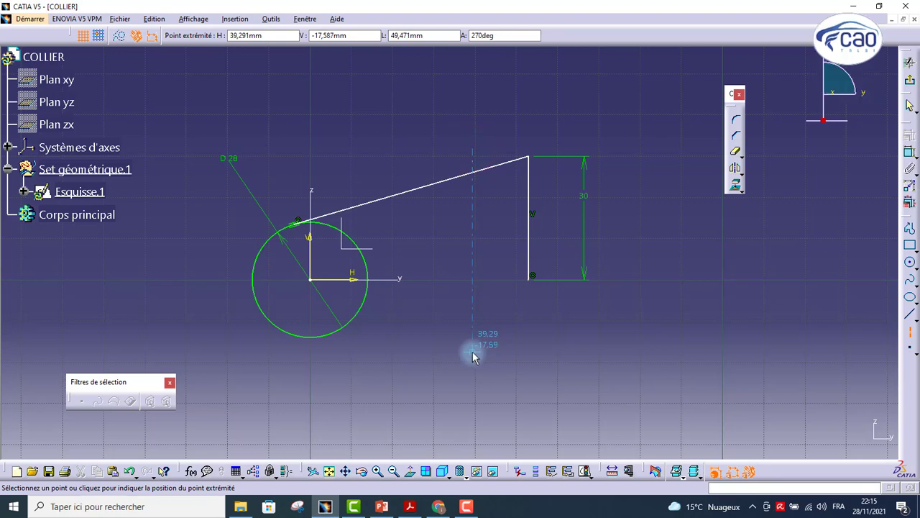
left_click(472, 350)
left_click(552, 336)
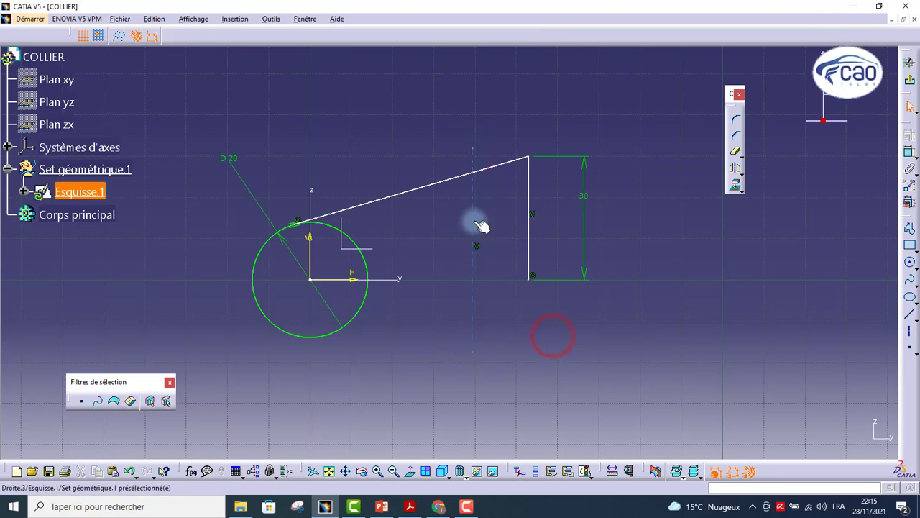
Define the vertical axis line as an output component of the sketch.
right_click(474, 222)
mouse_move(559, 397)
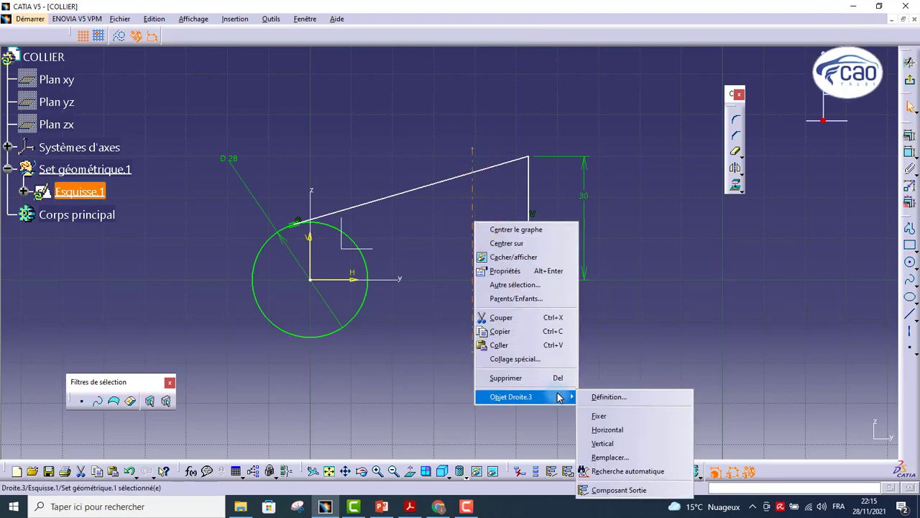
left_click(631, 489)
left_click(635, 221)
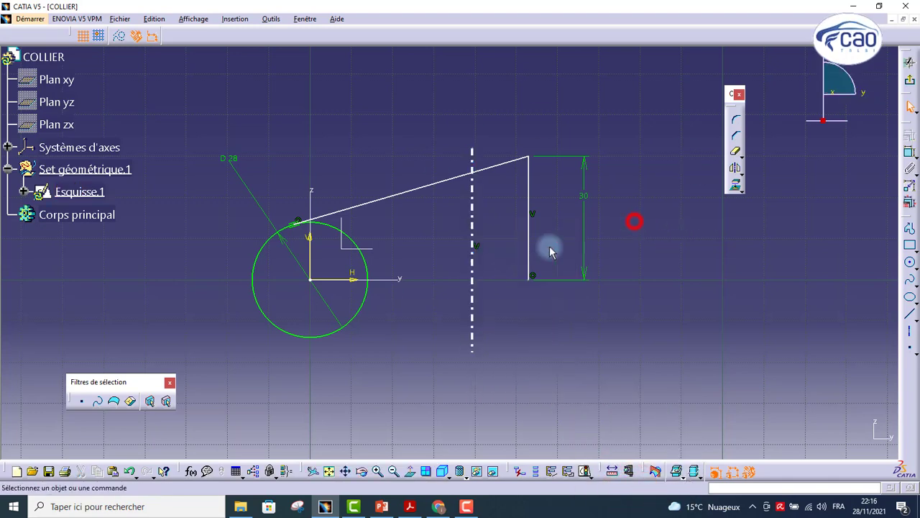
Constrain the distance between the sketch's V axis and the vertical output axis to 50 mm.
mouse_move(549, 246)
middle_mouse_down()
mouse_move(555, 222)
mouse_move(548, 238)
middle_mouse_up()
left_click(558, 218)
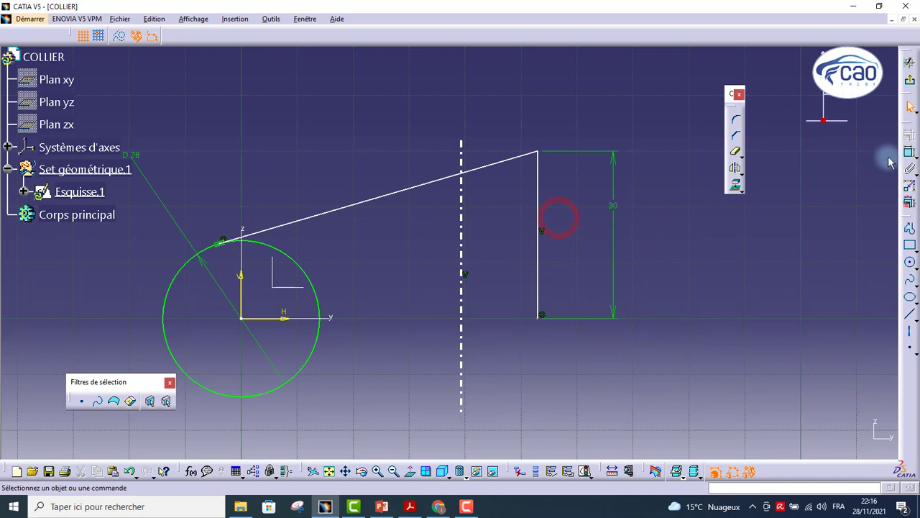
left_click(910, 152)
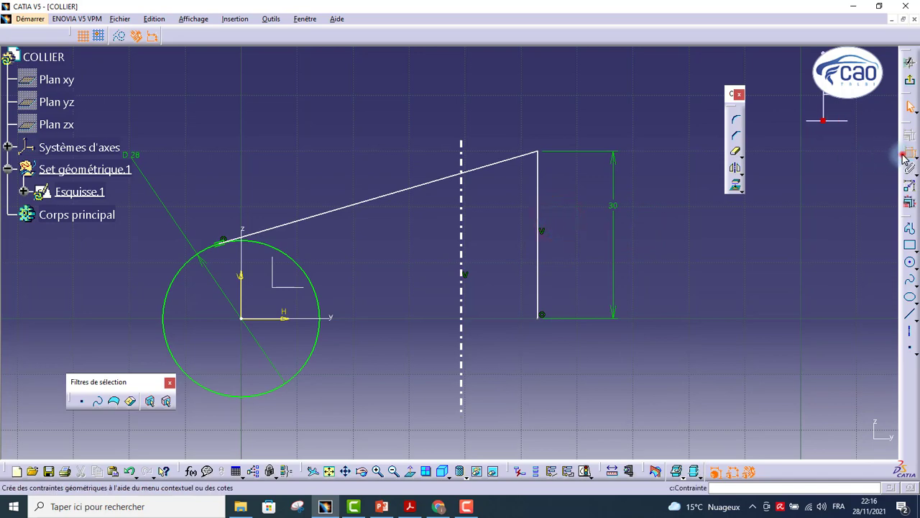
left_click(464, 206)
left_click(239, 250)
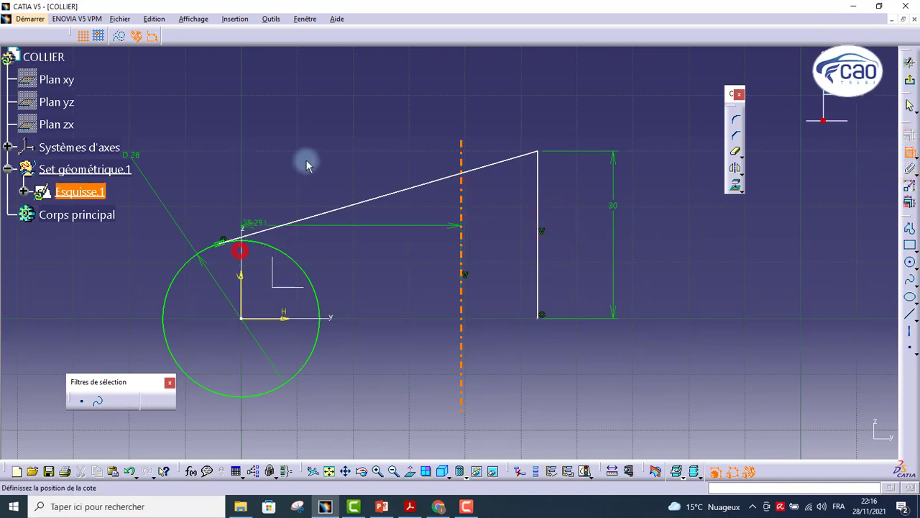
double_click(308, 159)
type("50")
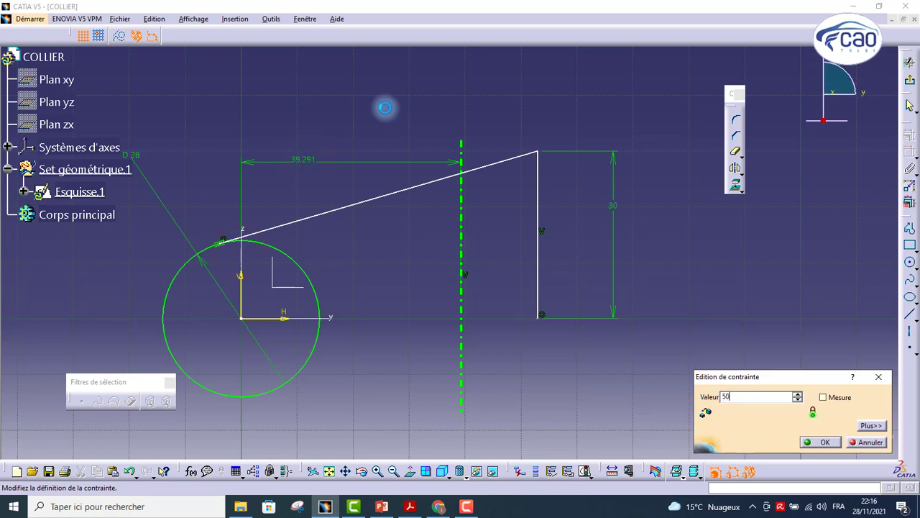
key("Return")
Constrain the distance between the vertical output axis and the vertical end line to 38/2 mm.
left_click(537, 190)
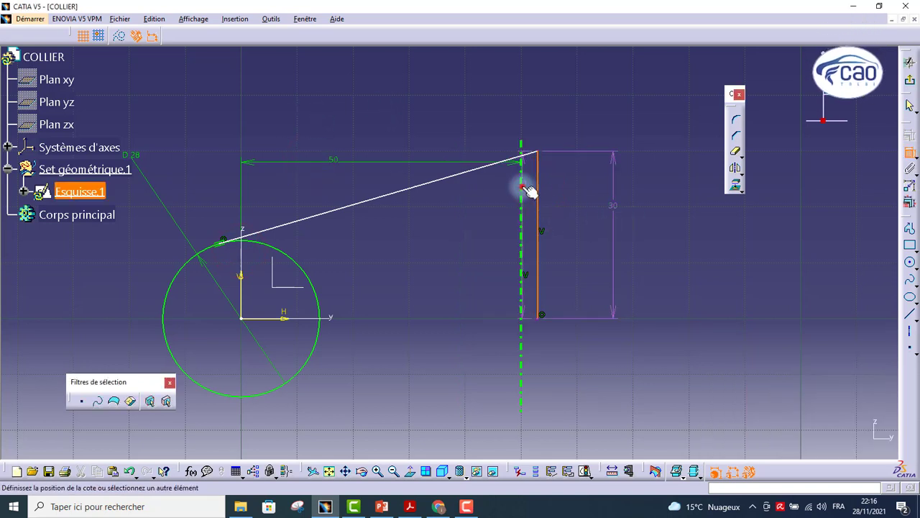
left_click(591, 109)
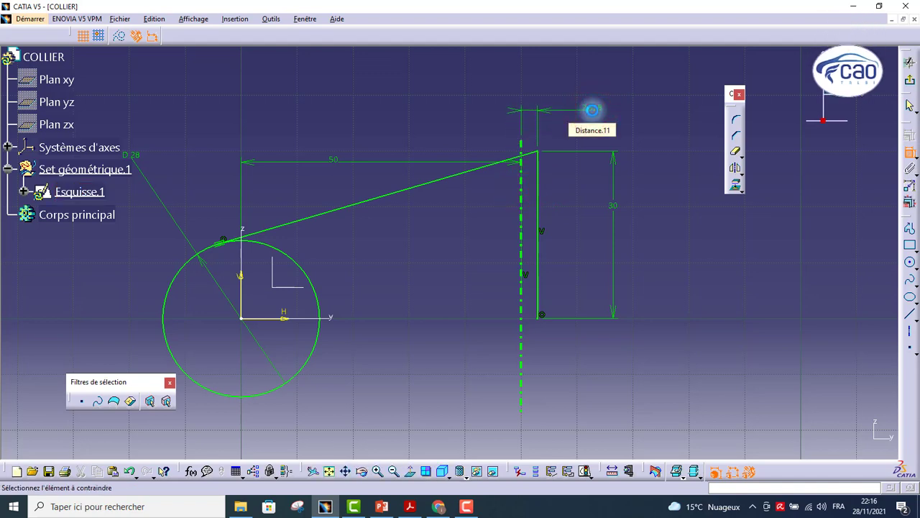
key("alt+Tab")
key("alt+Tab")
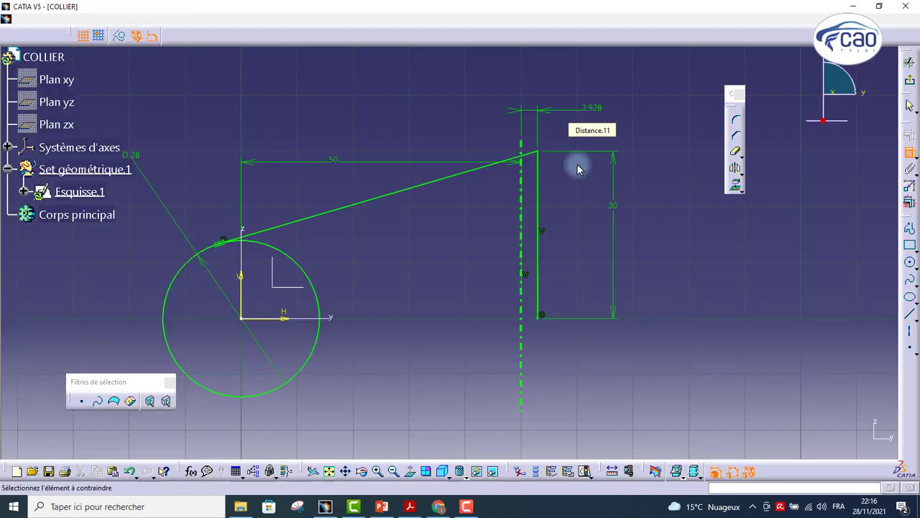
double_click(594, 110)
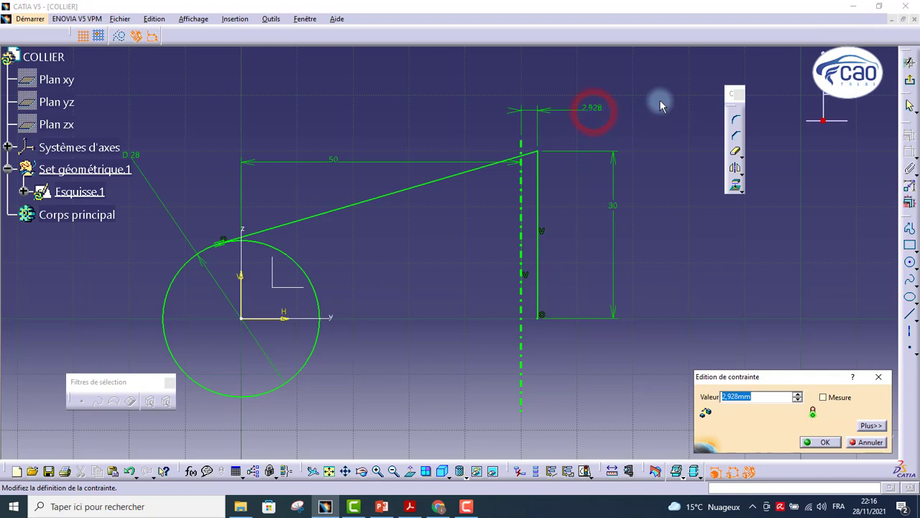
type("38/2")
key("Return")
mouse_move(565, 233)
middle_mouse_down()
mouse_move(538, 273)
mouse_move(468, 222)
mouse_move(522, 241)
middle_mouse_up()
left_click(522, 241)
key("Escape")
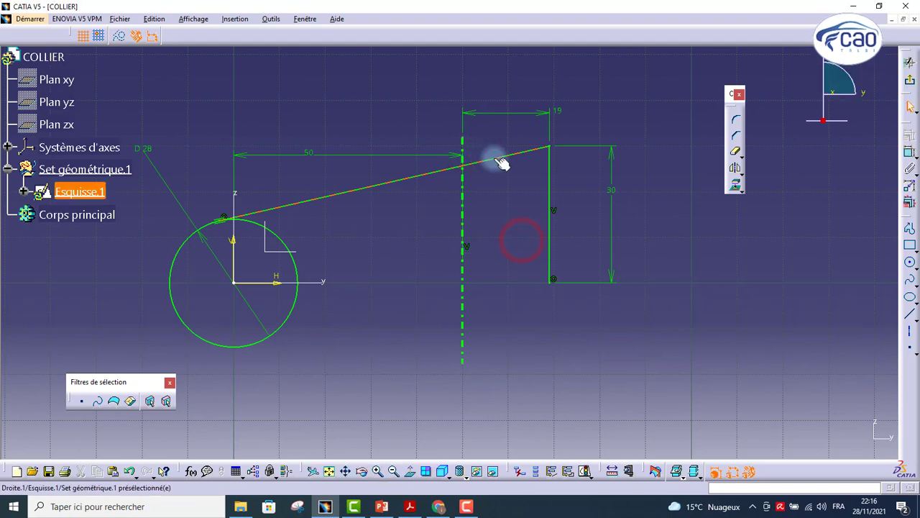
Mirror the tangent line and the vertical end line about the H axis, and trim away the circle's arc inside the outline.
left_click(501, 164)
left_click(550, 188, "ctrl")
left_click(732, 167)
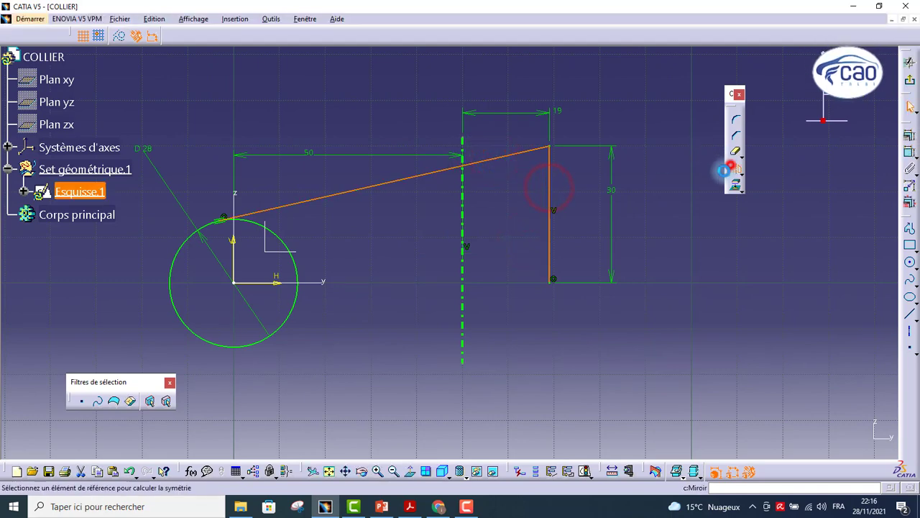
left_click(276, 282)
left_click(349, 336)
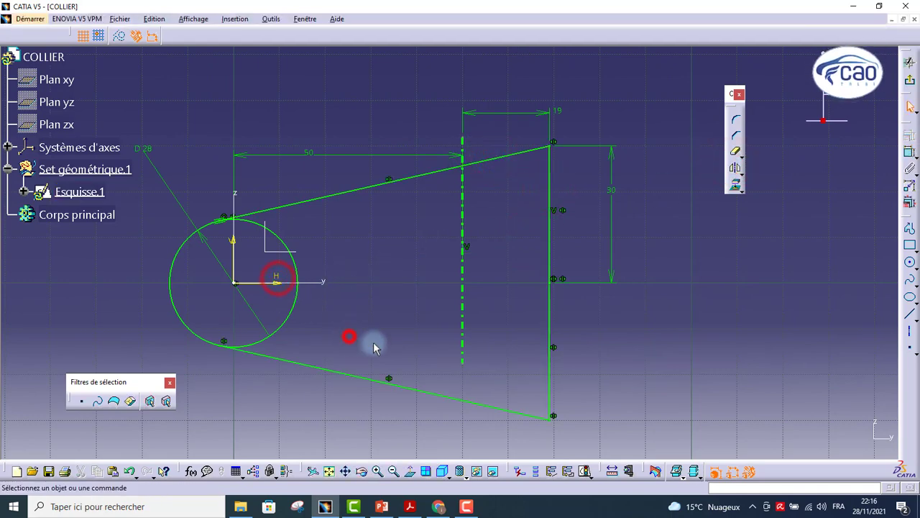
left_click(734, 150)
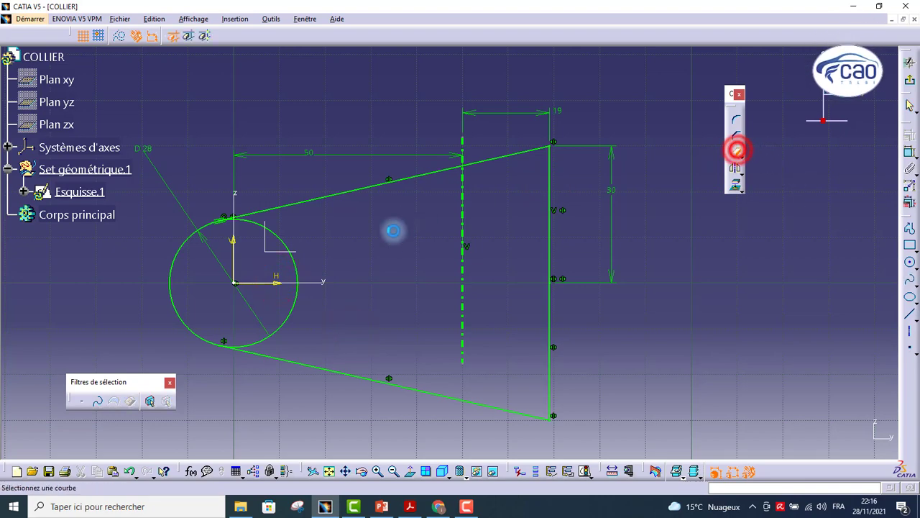
left_click(299, 266)
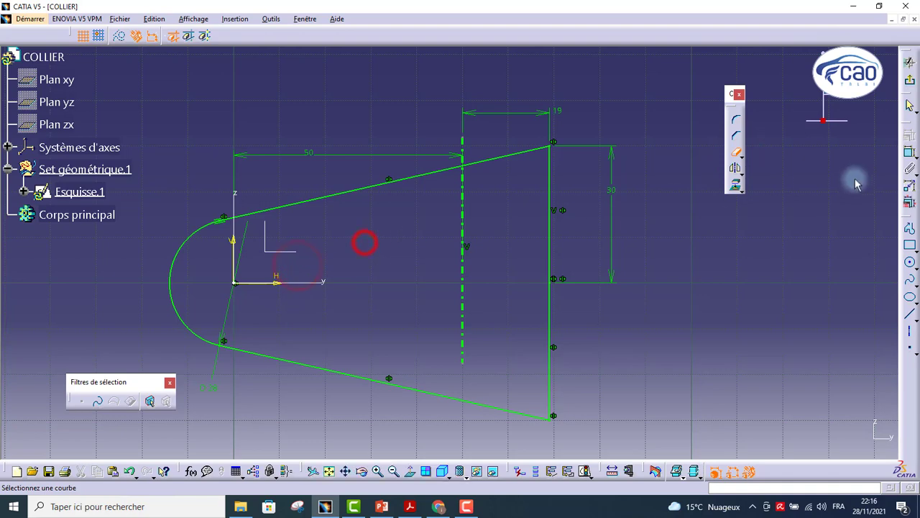
Exit the outline sketch and start a positioned sketch on the absolute axis system's XY plane with the H and V directions swapped.
left_click(909, 81)
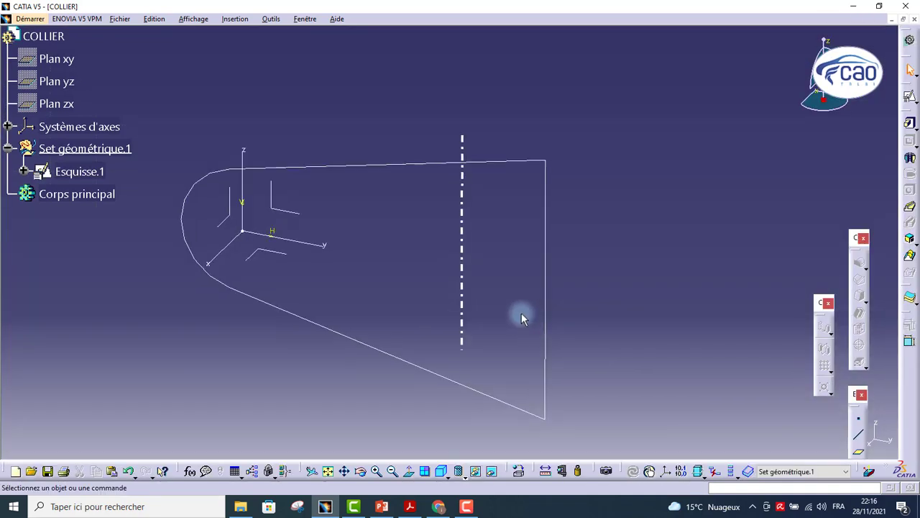
mouse_move(526, 261)
middle_mouse_down()
mouse_move(531, 291)
mouse_move(376, 349)
mouse_move(328, 290)
mouse_move(379, 190)
mouse_move(319, 314)
mouse_move(374, 150)
mouse_move(362, 291)
mouse_move(386, 248)
mouse_move(493, 246)
mouse_move(349, 134)
mouse_move(322, 185)
middle_mouse_up()
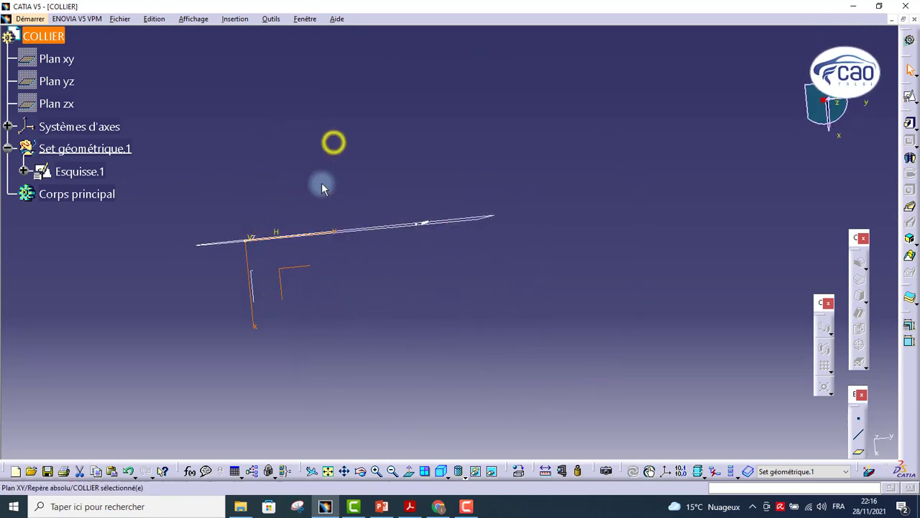
left_click(910, 96)
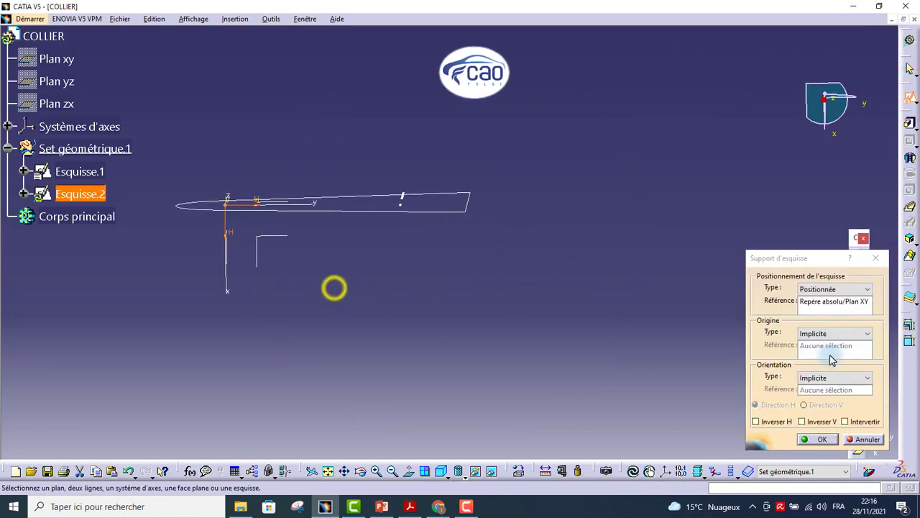
left_click(845, 421)
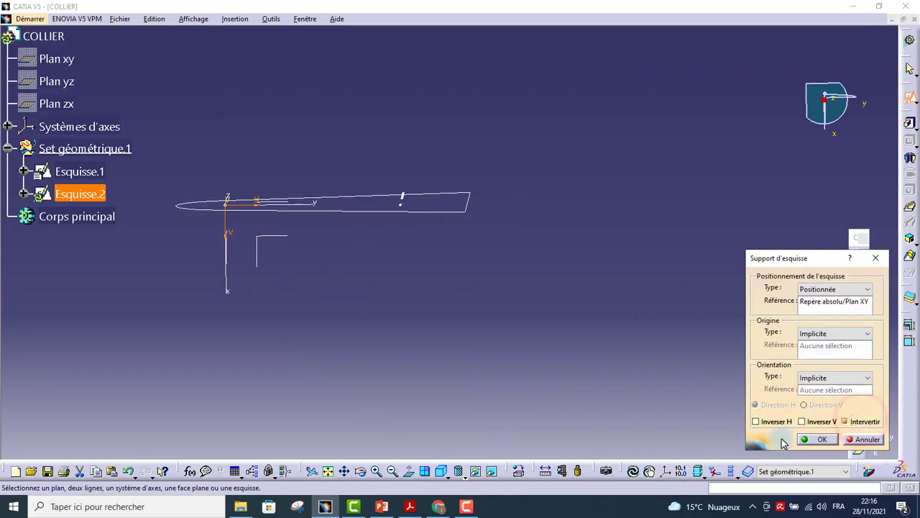
left_click(817, 439)
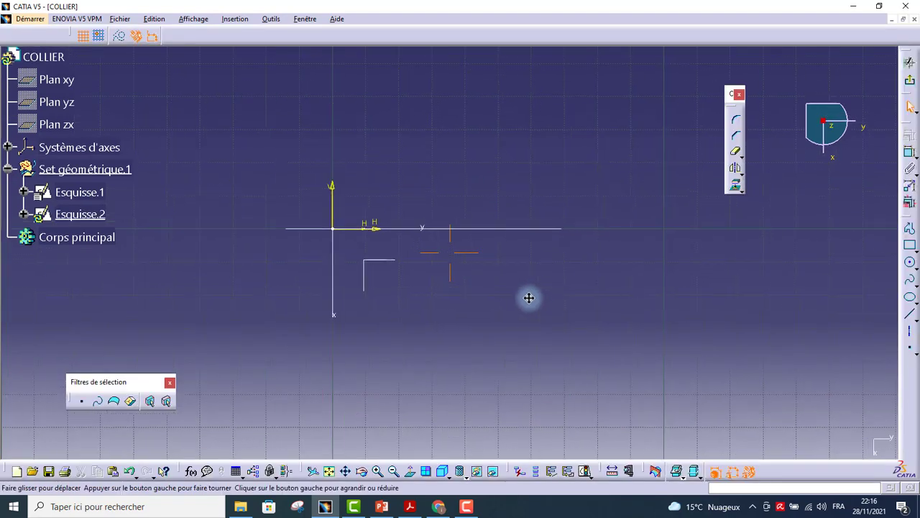
Draw a circle of about 20 mm radius centred on the H axis near the vertical output axis, following section A-A of the drawing.
mouse_move(529, 298)
middle_mouse_down()
mouse_move(548, 234)
mouse_move(548, 289)
middle_mouse_up()
key("alt+Tab")
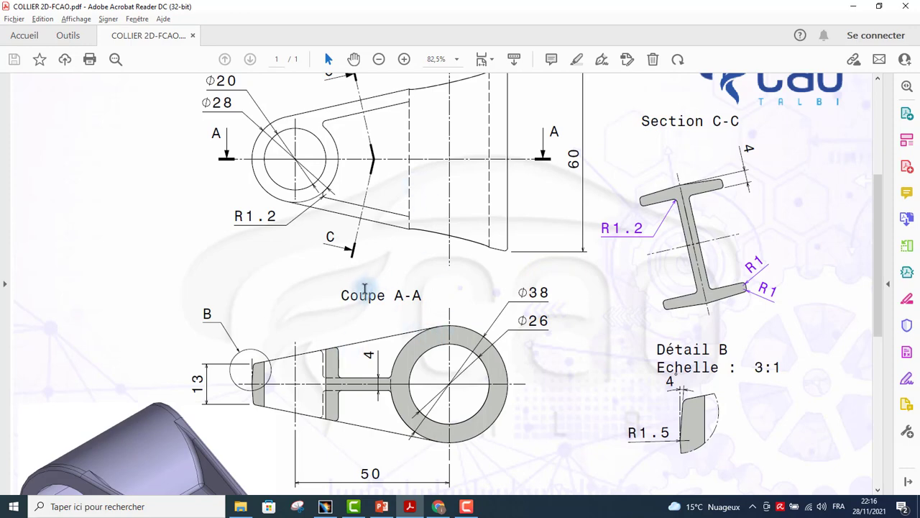
key("alt+Tab")
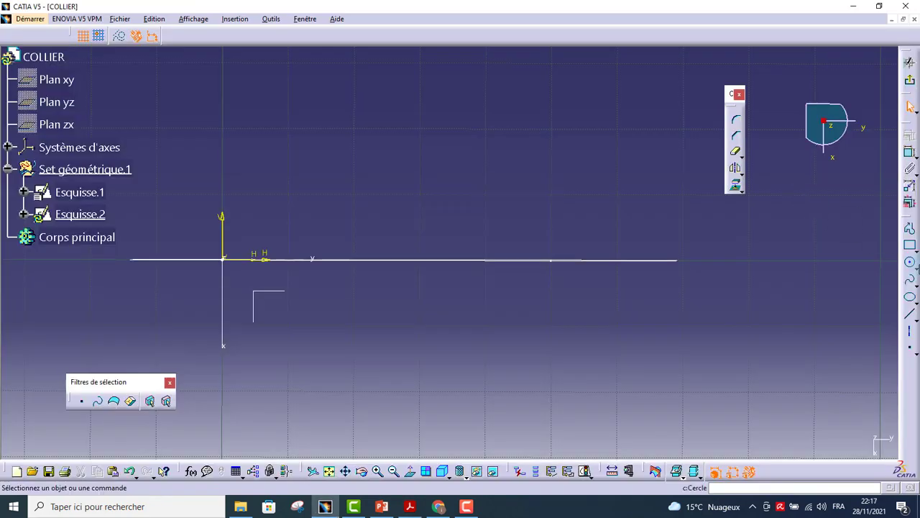
left_click(911, 263)
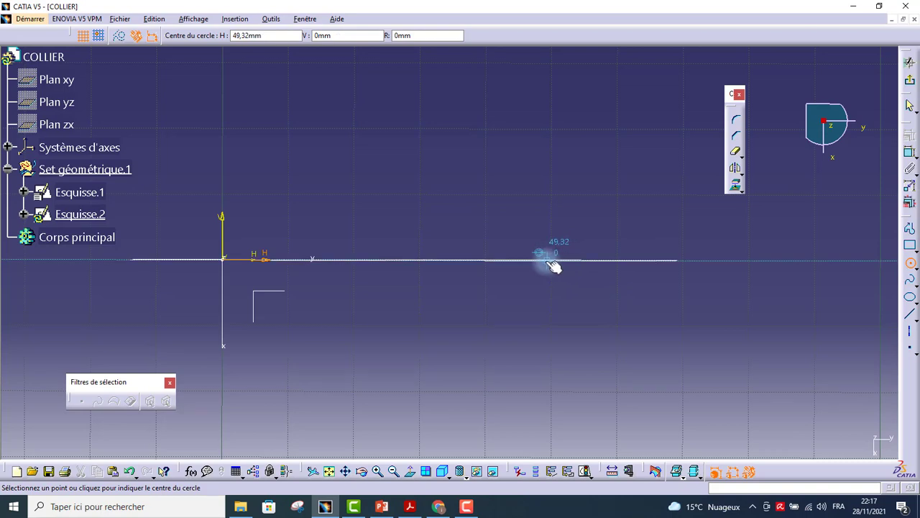
mouse_move(500, 270)
middle_mouse_down()
mouse_move(502, 279)
mouse_move(532, 277)
mouse_move(530, 290)
mouse_move(528, 280)
middle_mouse_up()
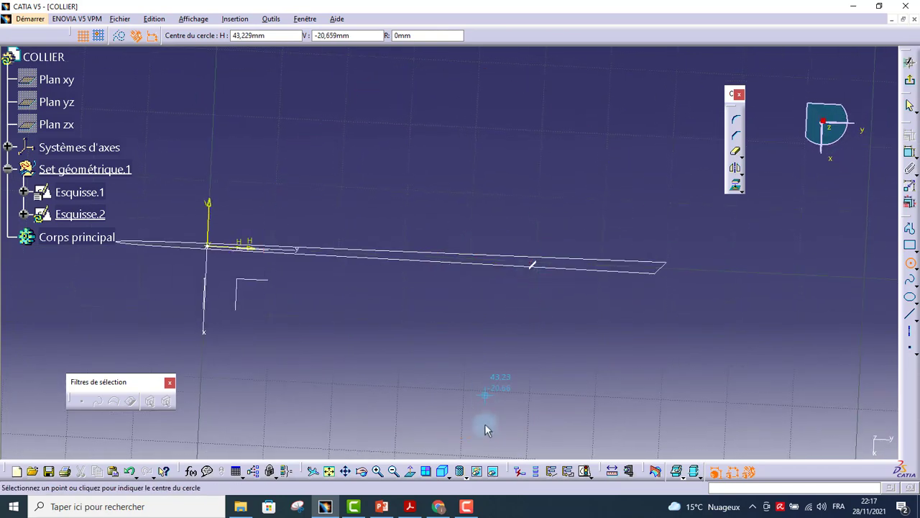
left_click(414, 471)
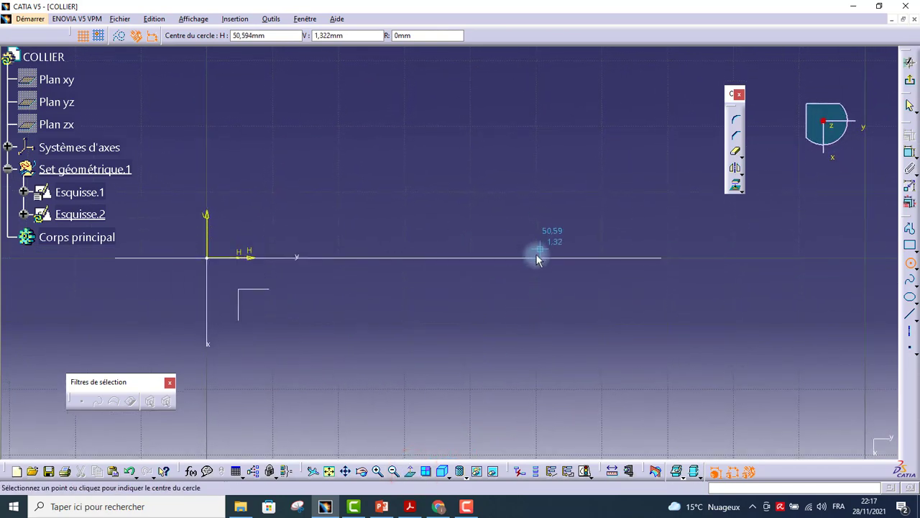
left_click(534, 257)
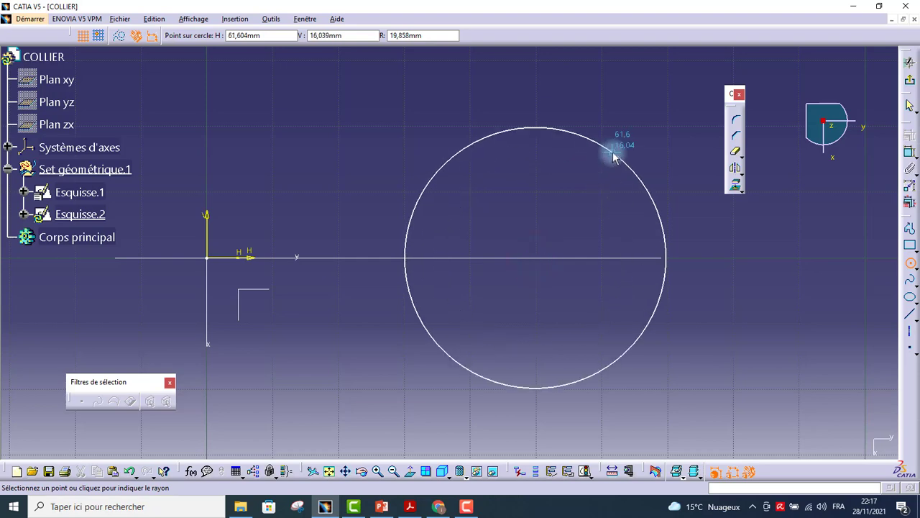
left_click(612, 155)
left_click(794, 311)
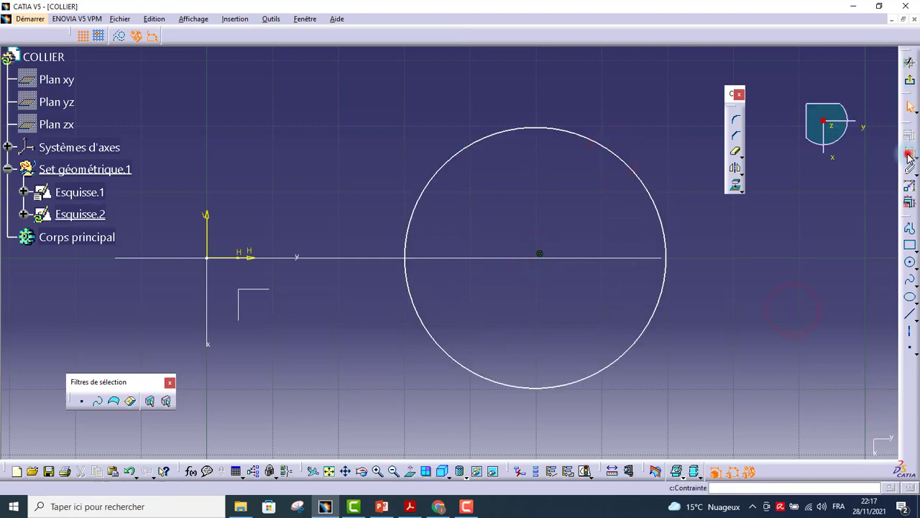
Constrain the circle's diameter to 38 mm.
left_click(631, 168)
key("alt+Tab")
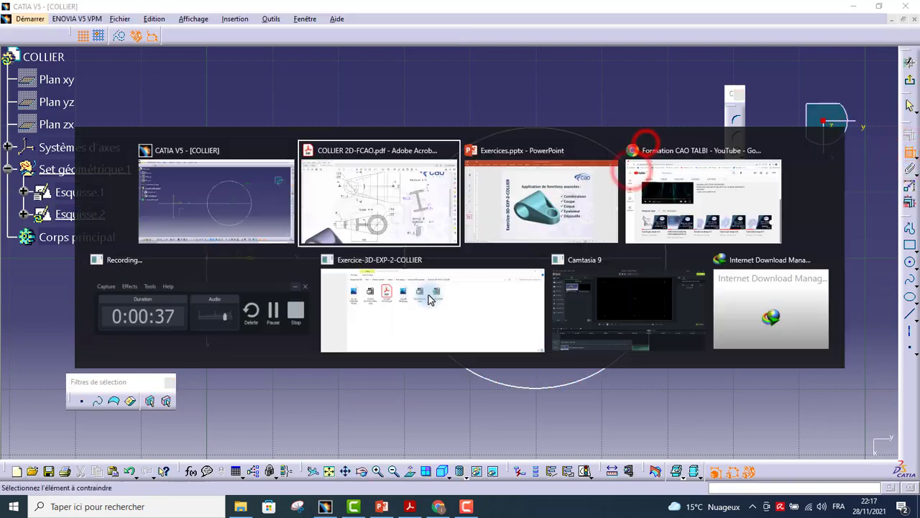
key("alt+Tab")
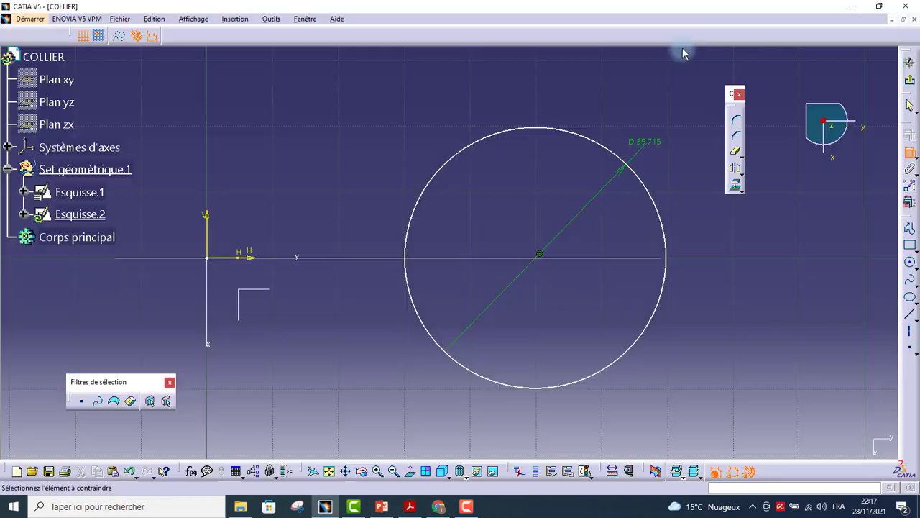
double_click(652, 141)
type("38")
key("Return")
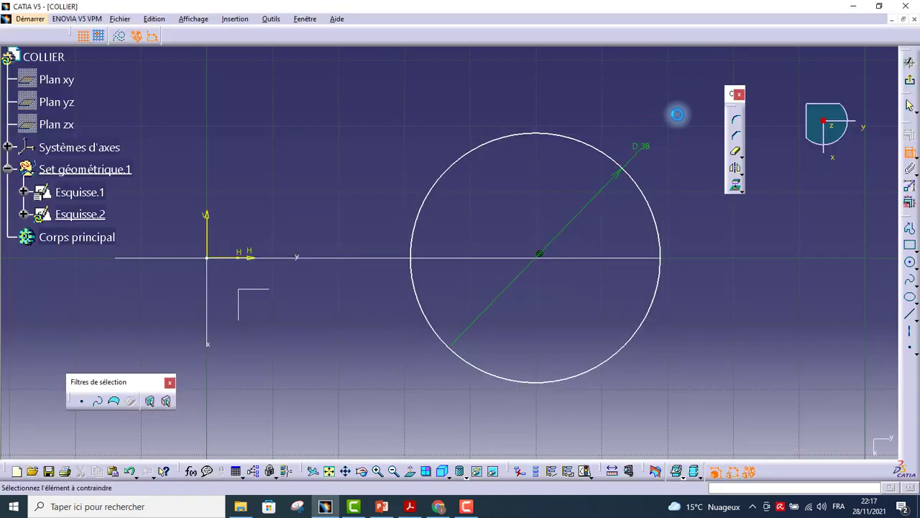
middle_click_drag(553, 262, 533, 306)
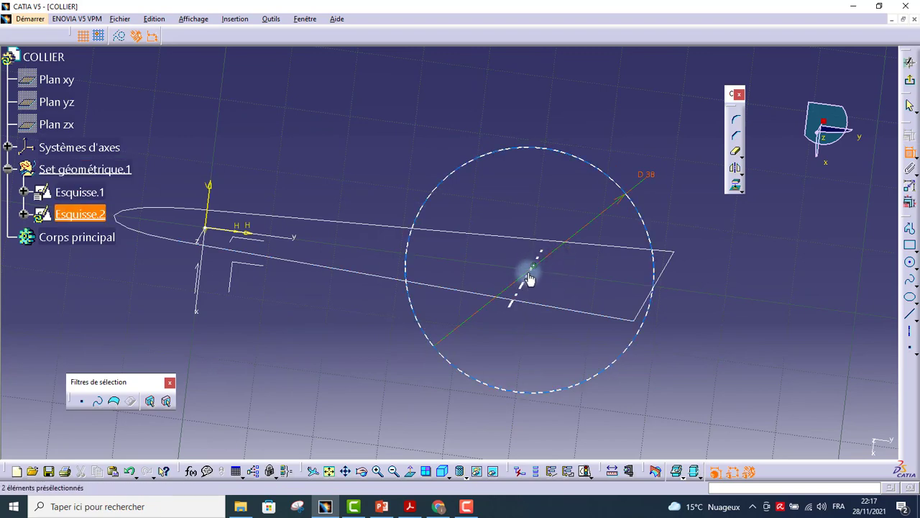
left_click(529, 274)
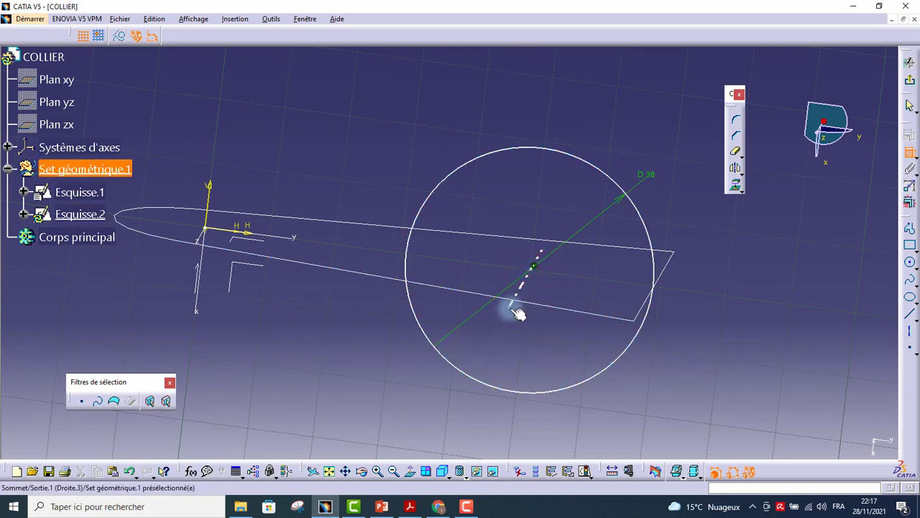
left_click(511, 309)
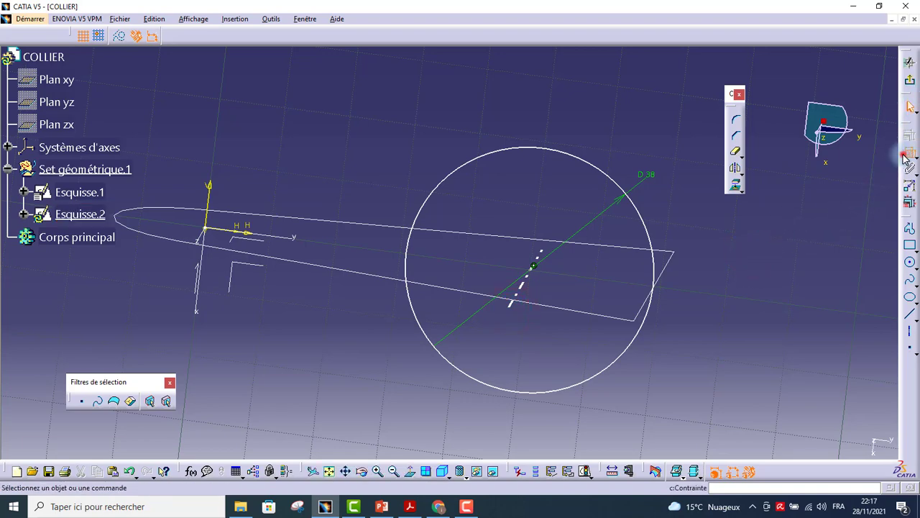
left_click(767, 273)
Move the circle off the vertical output axis and make its centre coincident with that axis's end point.
mouse_move(653, 278)
middle_mouse_down()
mouse_move(663, 201)
mouse_move(529, 263)
mouse_move(499, 260)
mouse_move(534, 263)
middle_mouse_up()
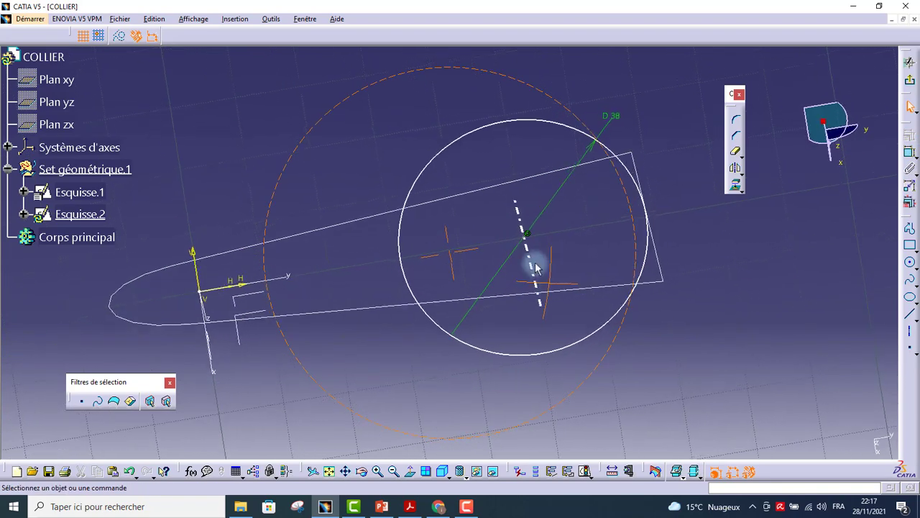
left_click(539, 123)
left_click_drag(540, 123, 519, 132)
left_click(499, 248)
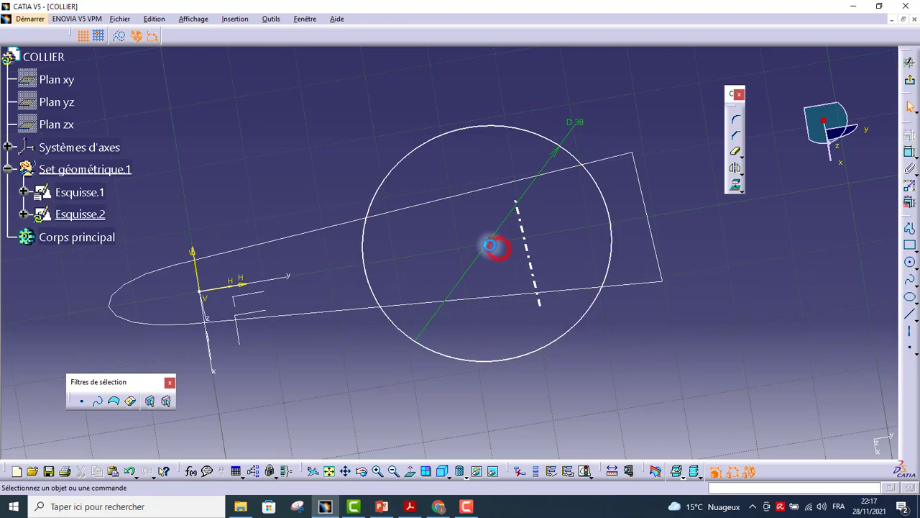
left_click(908, 152)
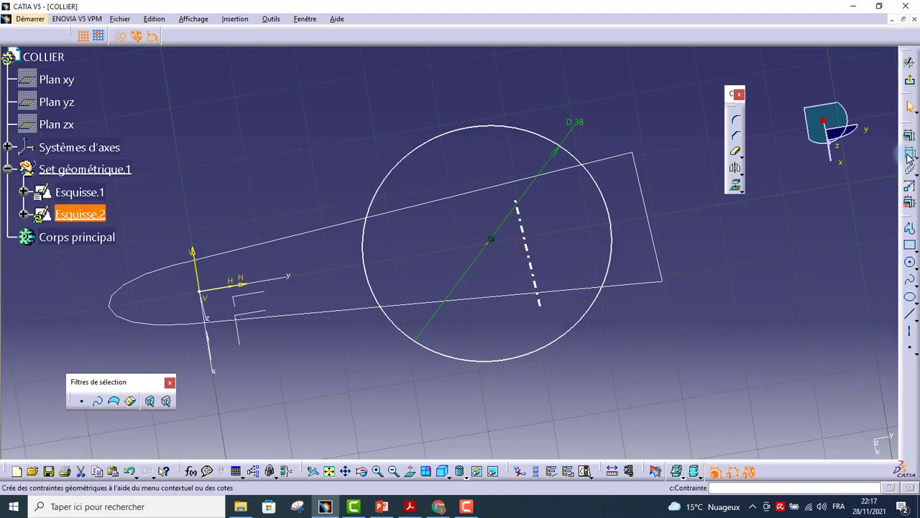
left_click(539, 306)
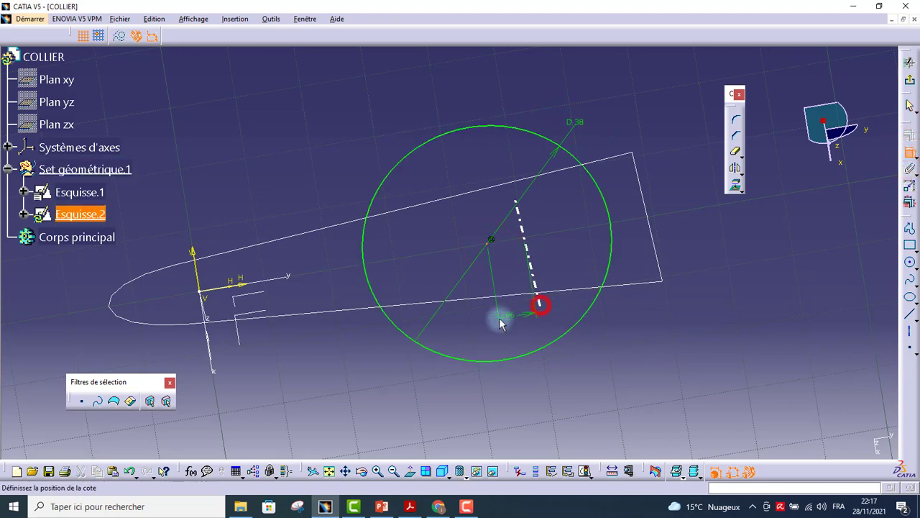
right_click(499, 318)
left_click(534, 403)
left_click(639, 361)
Sketch a profile with a sloping line from the circle's upper side to the small end and a vertical line about 9.3 mm long down to the H axis.
middle_click_drag(541, 360, 432, 287)
left_click(410, 471)
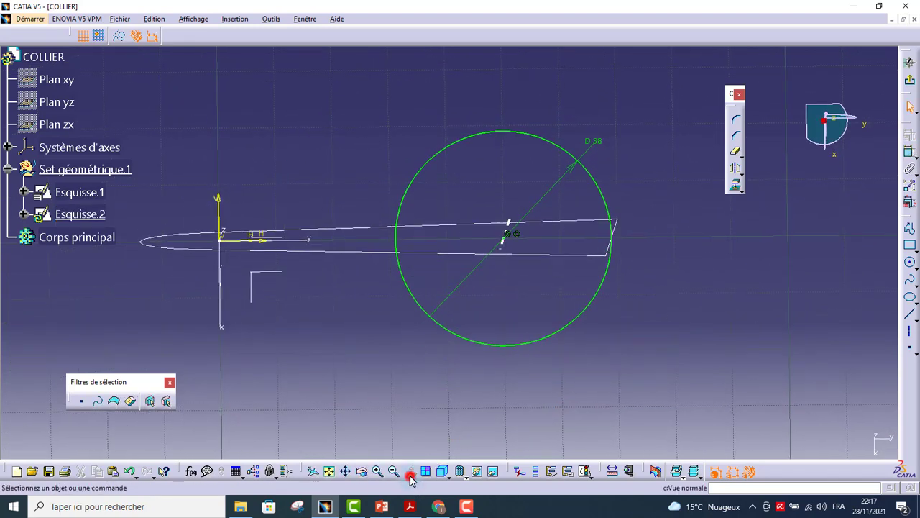
middle_click_drag(591, 378, 649, 380)
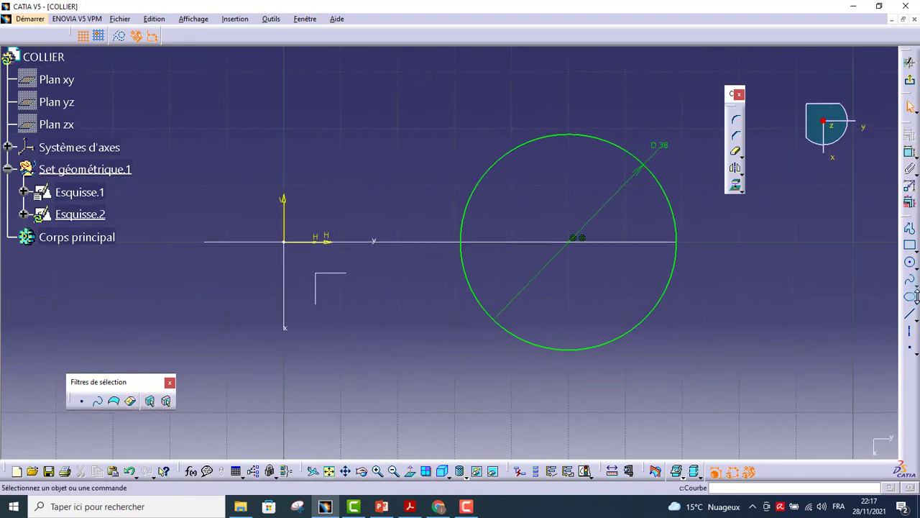
left_click(908, 228)
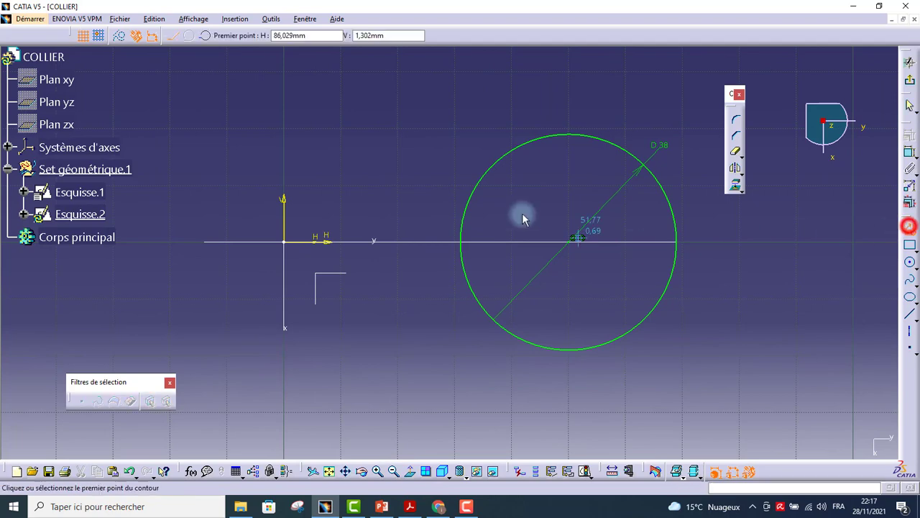
left_click(540, 138)
middle_click_drag(284, 203, 366, 210)
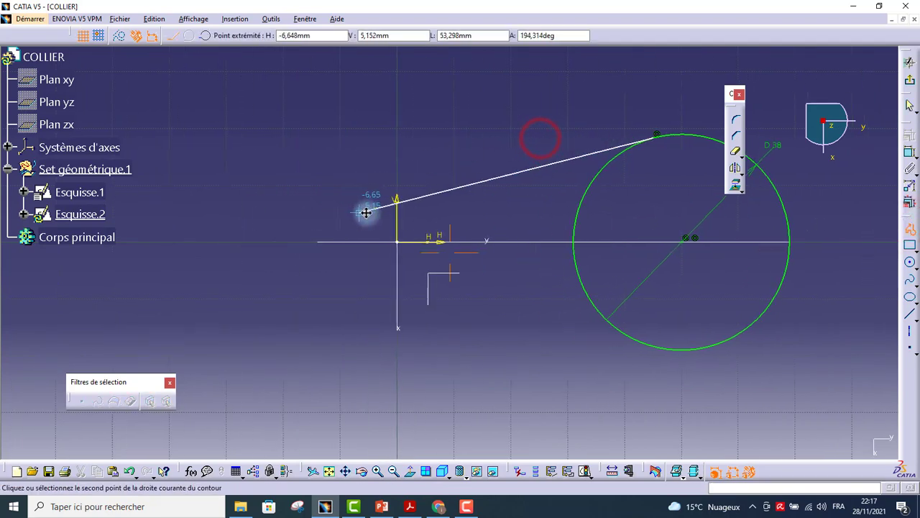
left_click(308, 190)
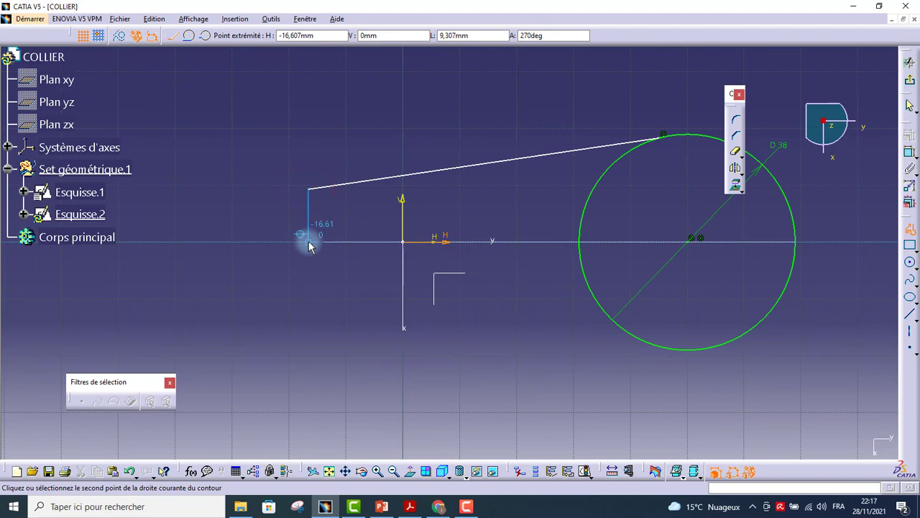
left_click(308, 242)
key("Escape")
Constrain the length of the short vertical end line to 6.5 mm.
middle_click_drag(329, 307, 333, 324)
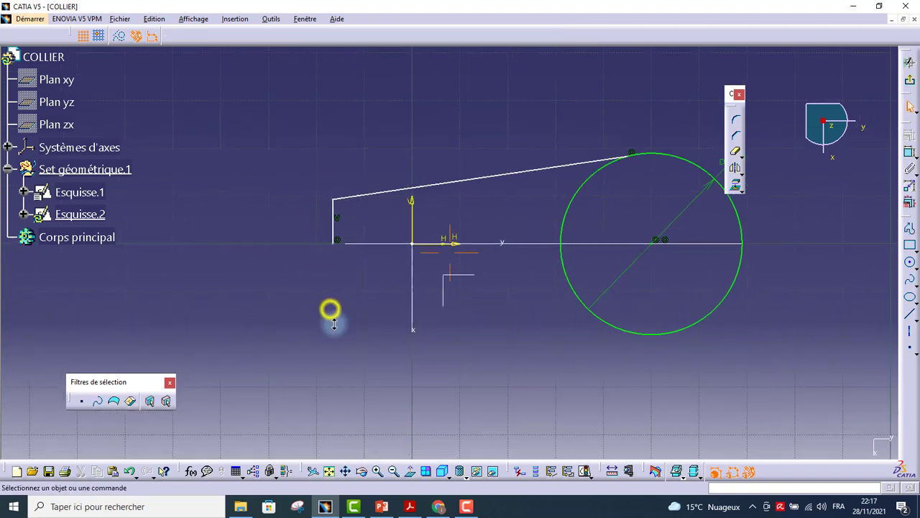
key("alt+Tab")
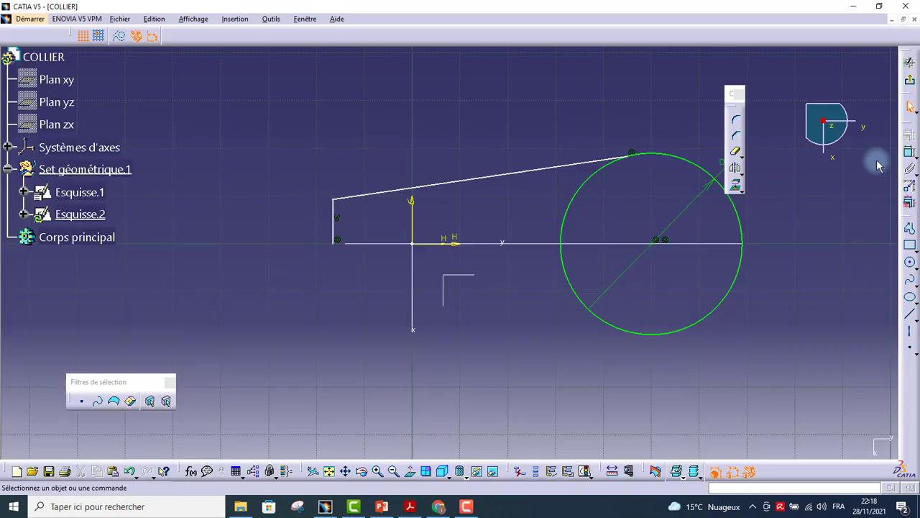
key("alt+Tab")
left_click(908, 151)
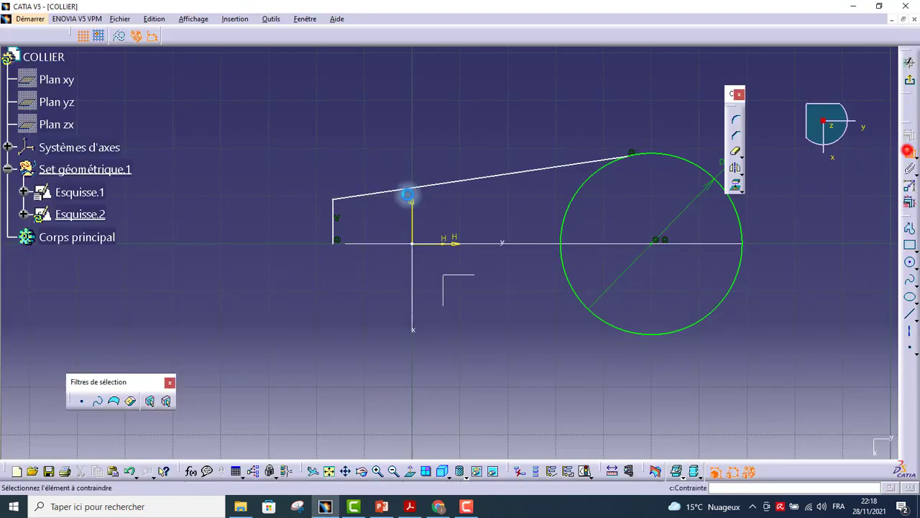
left_click(335, 217)
left_click(294, 225)
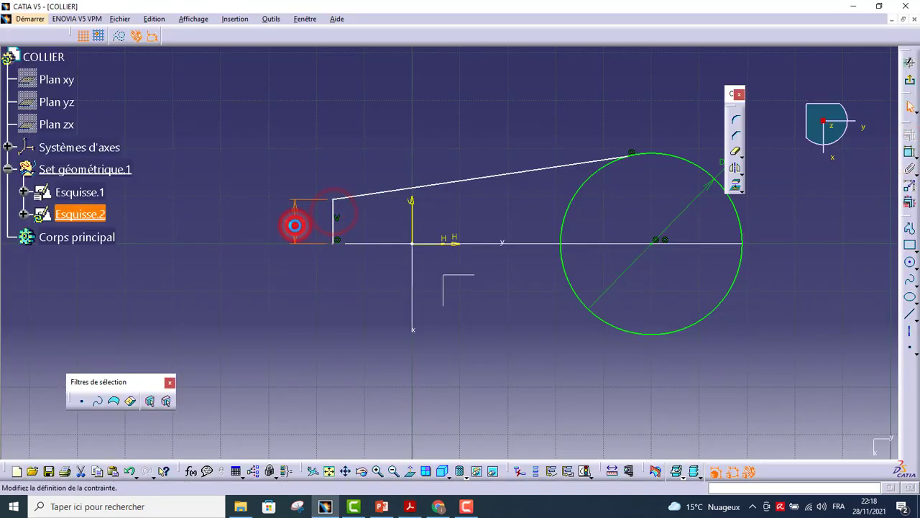
double_click(294, 224)
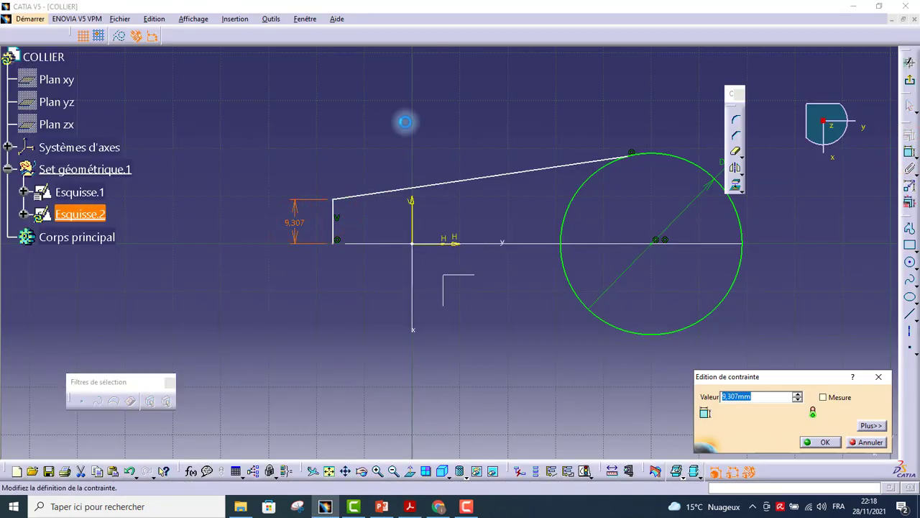
type("6.5")
key("Return")
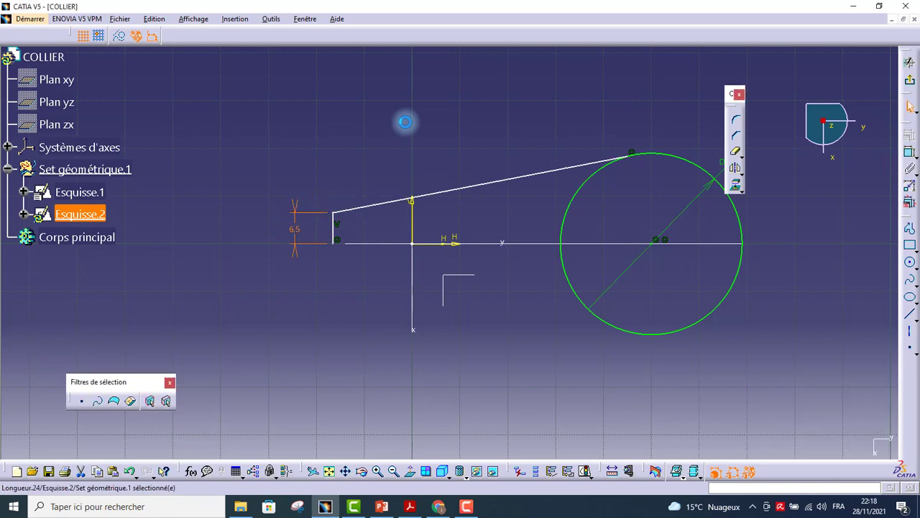
Check the end offset on the 2D drawing and constrain the short vertical end line 14 mm from the V axis.
middle_click_drag(397, 191, 373, 202)
left_click(374, 202)
middle_click_drag(374, 201, 383, 183)
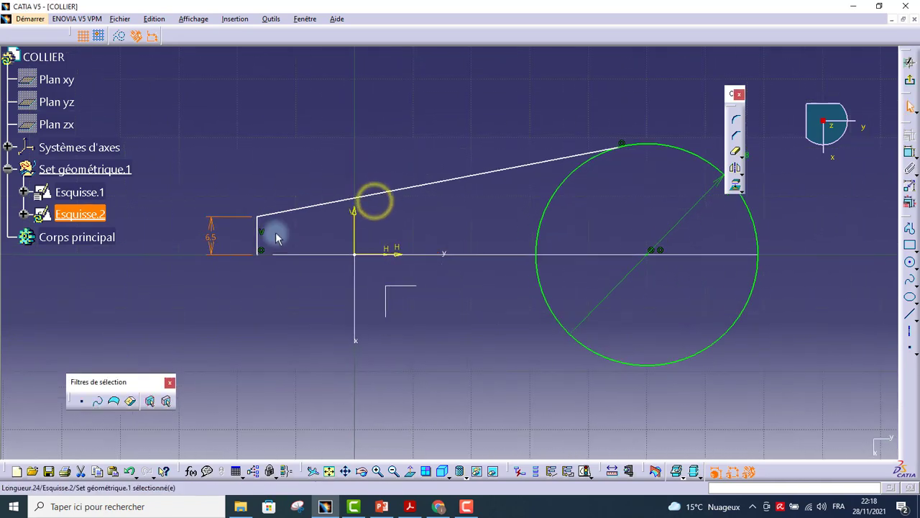
middle_click_drag(276, 235, 299, 241)
key("alt+Tab")
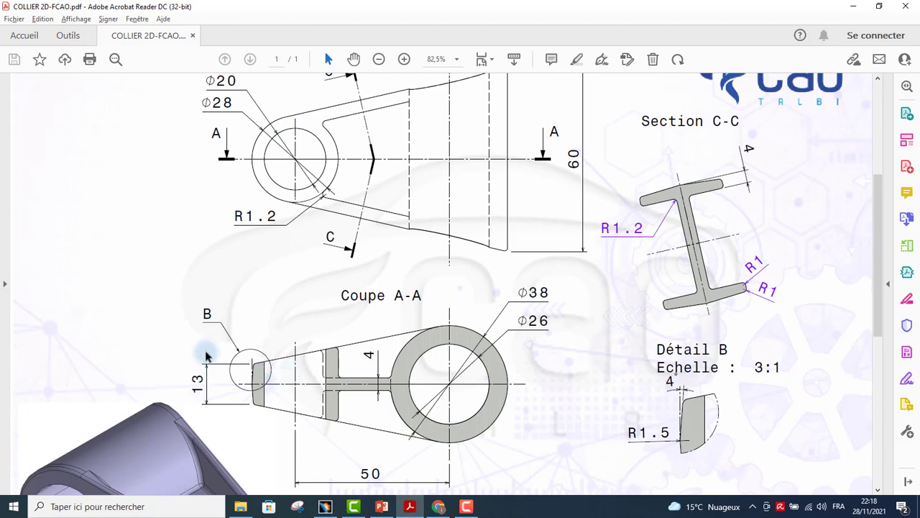
key("alt+Tab")
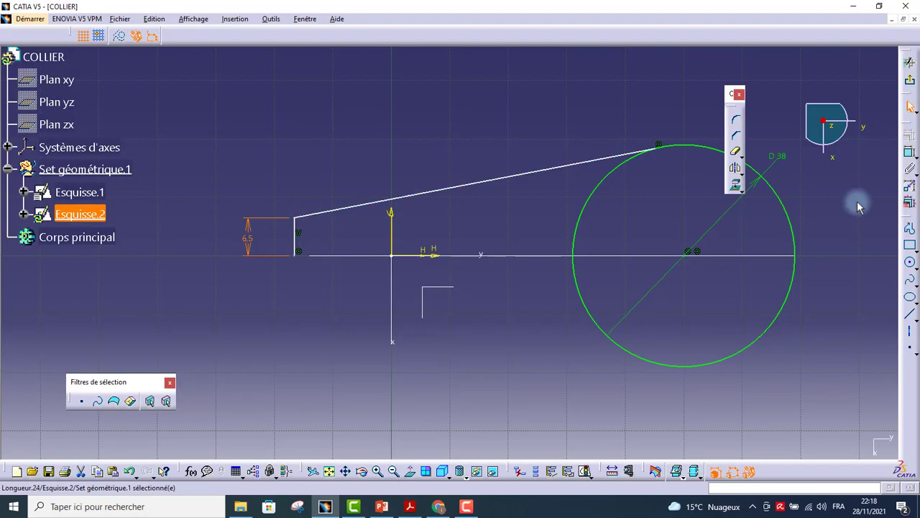
left_click(909, 152)
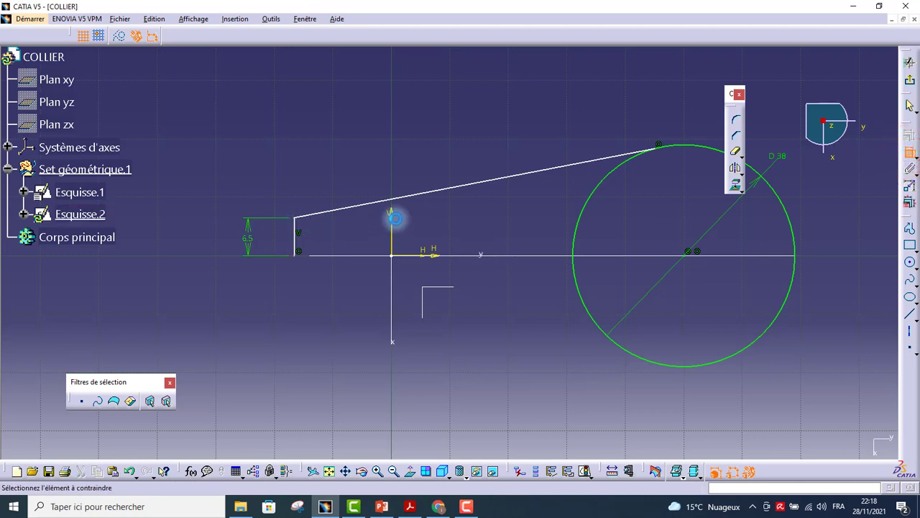
left_click(392, 217)
left_click(296, 222)
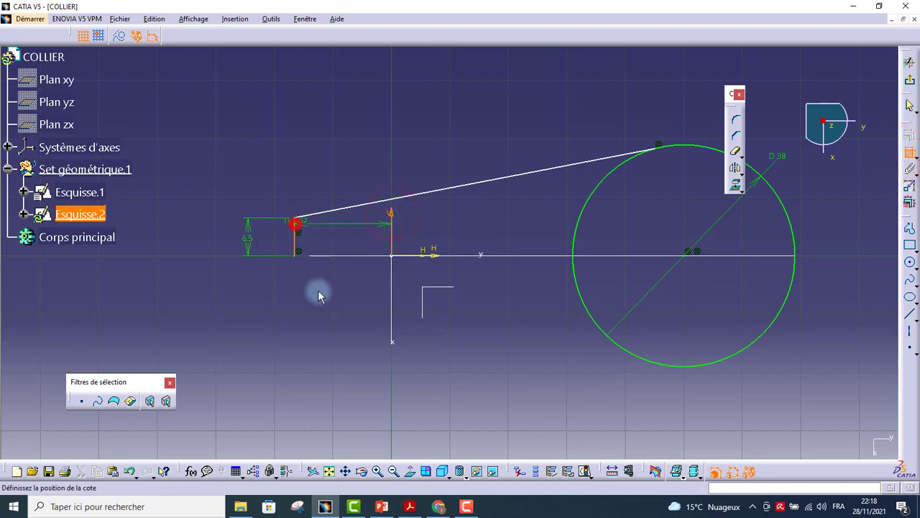
left_click(324, 321)
double_click(324, 315)
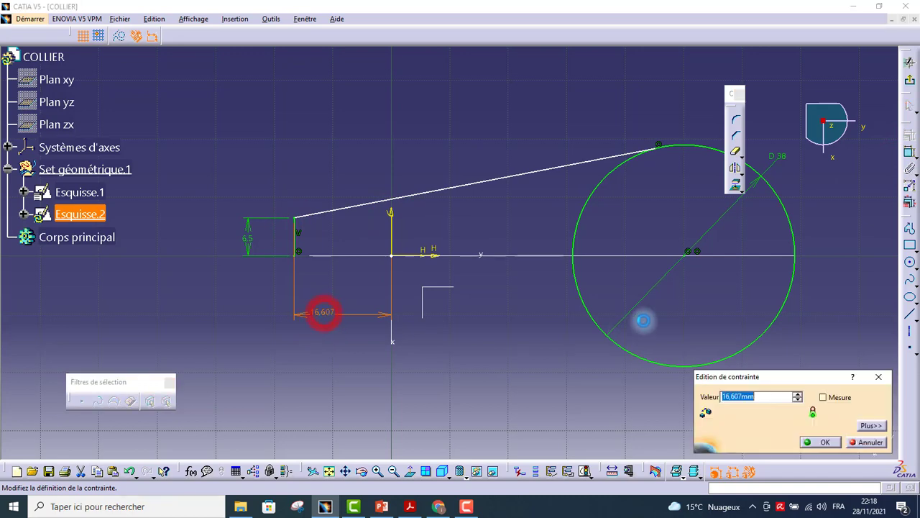
type("14")
key("Return")
Add a tangency constraint between the upper sloping line and the 38 mm circle.
middle_click_drag(512, 324, 467, 368)
mouse_move(462, 257)
middle_mouse_down()
mouse_move(479, 254)
mouse_move(424, 283)
middle_mouse_up()
left_click(423, 284)
middle_click_drag(424, 283, 440, 213)
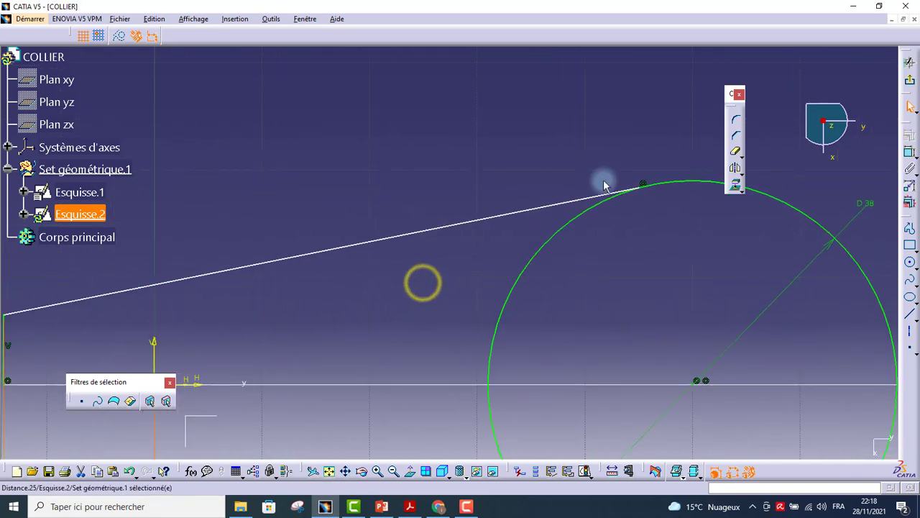
left_click(594, 200)
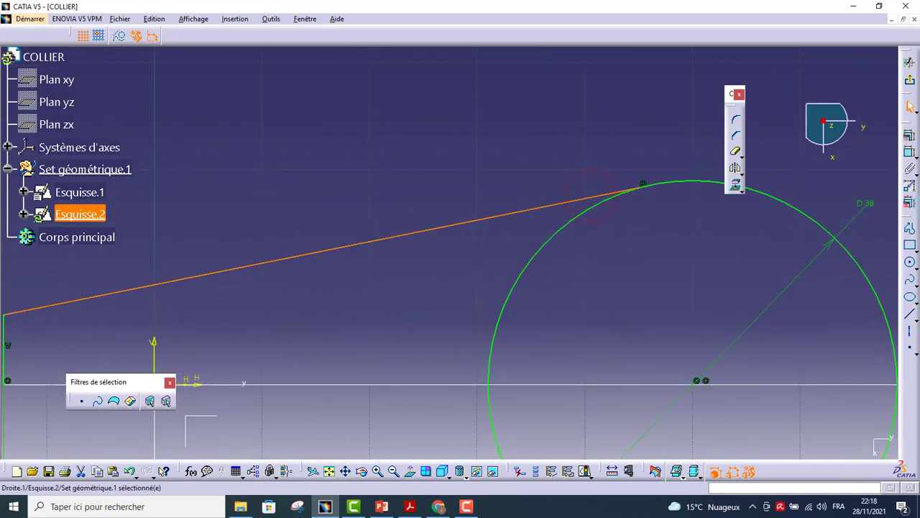
left_click(909, 151)
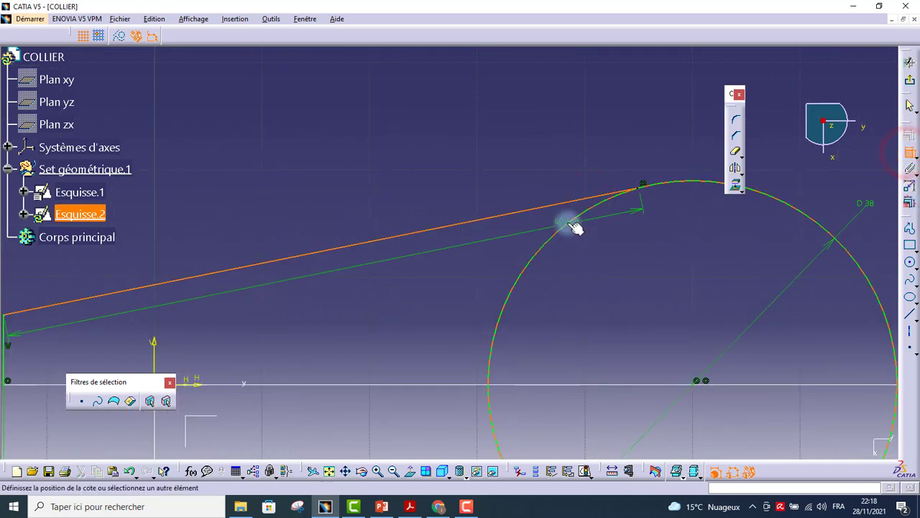
left_click(568, 223)
right_click(511, 153)
left_click(542, 202)
right_click(447, 179)
mouse_move(447, 178)
middle_mouse_down()
mouse_move(473, 271)
mouse_move(493, 244)
mouse_move(489, 217)
middle_mouse_up()
right_click(494, 244)
key("Escape")
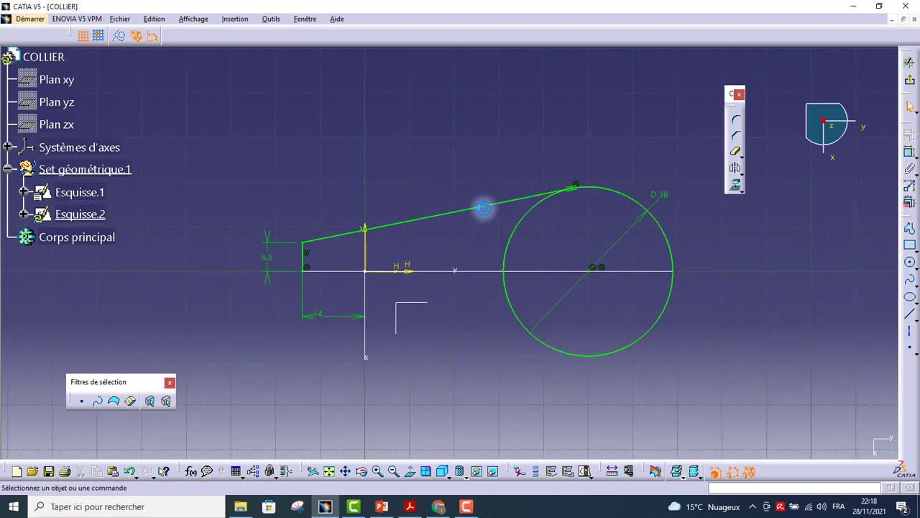
Mirror the sloping line and the short vertical end line about the horizontal H axis.
left_click(483, 207)
left_click(305, 249, "ctrl")
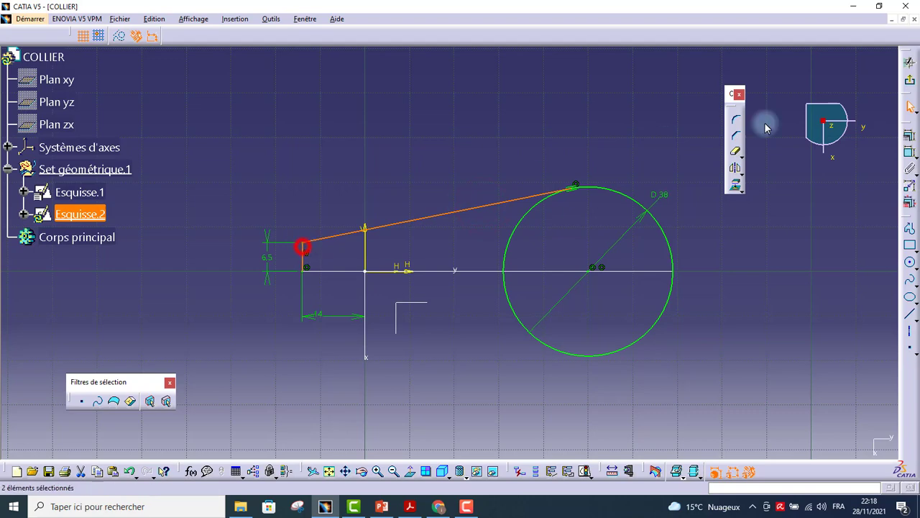
left_click(736, 171)
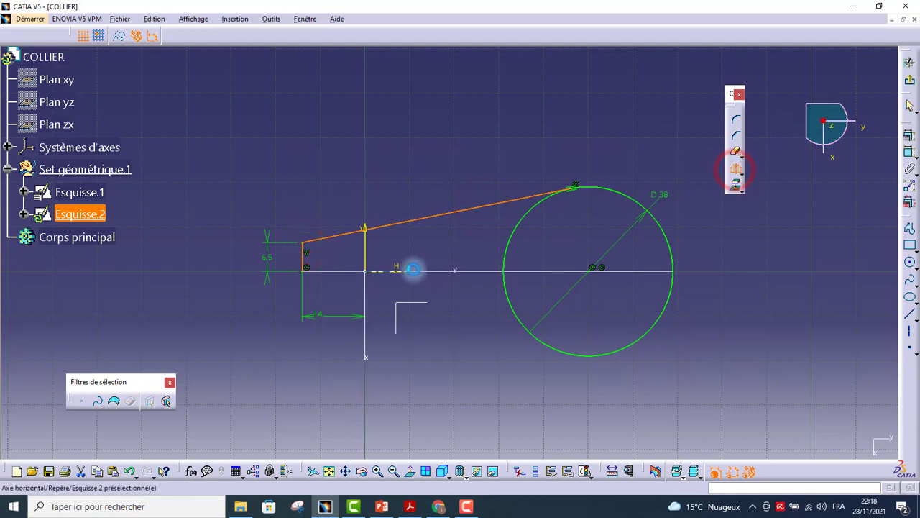
left_click(411, 266)
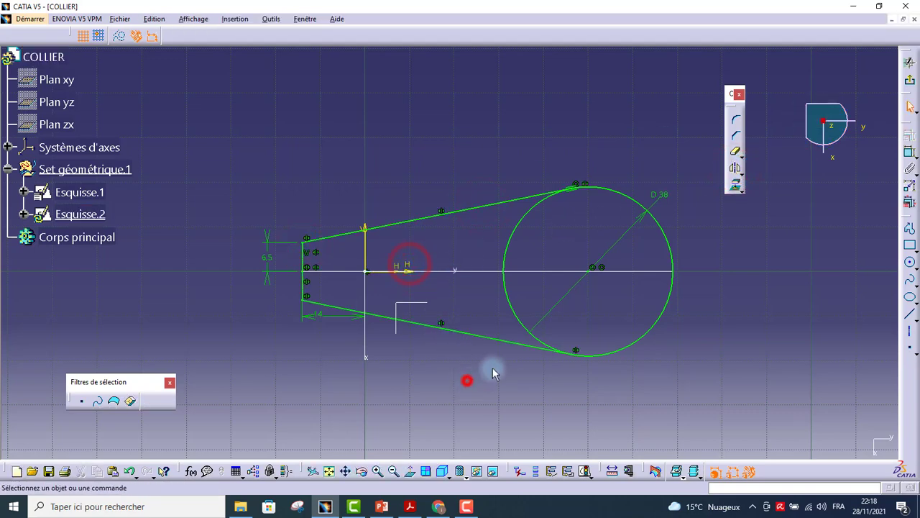
Quick-trim the circle's arc lying between the two sloping lines and exit the sketch.
left_click(736, 150)
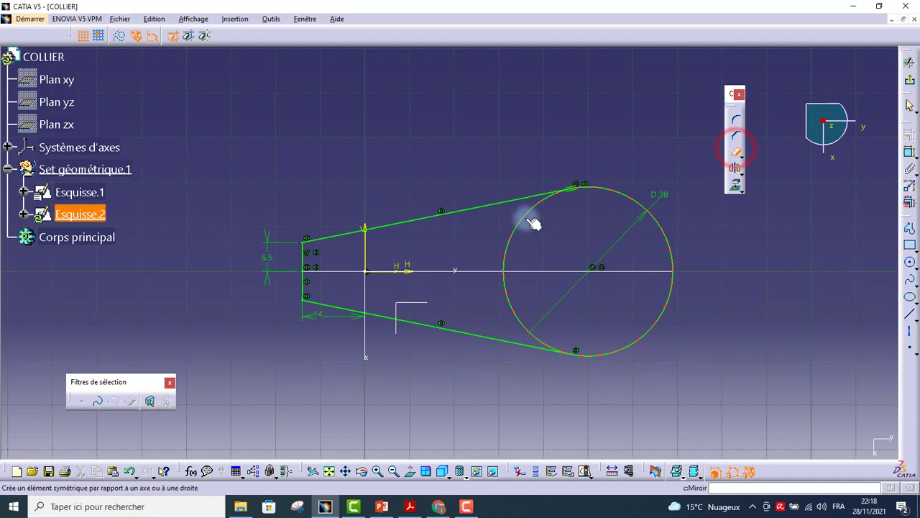
left_click(526, 218)
middle_click_drag(550, 296, 561, 248)
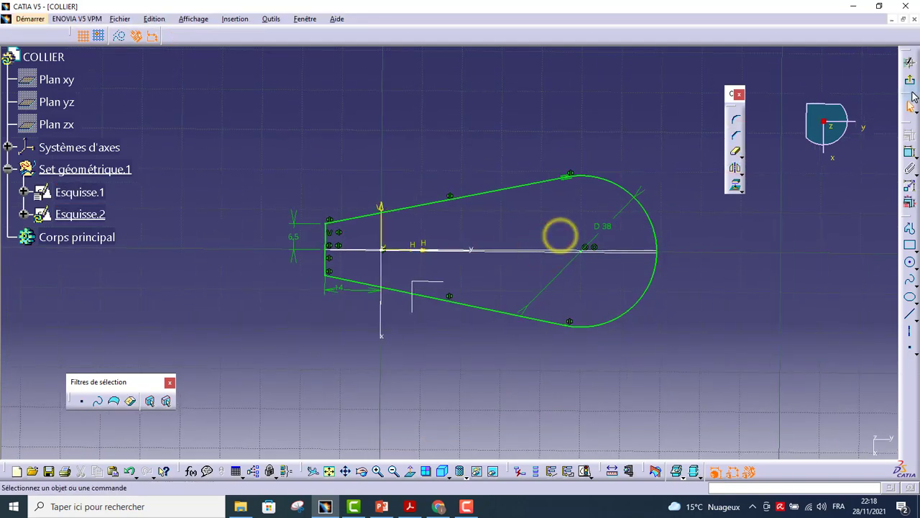
left_click(909, 82)
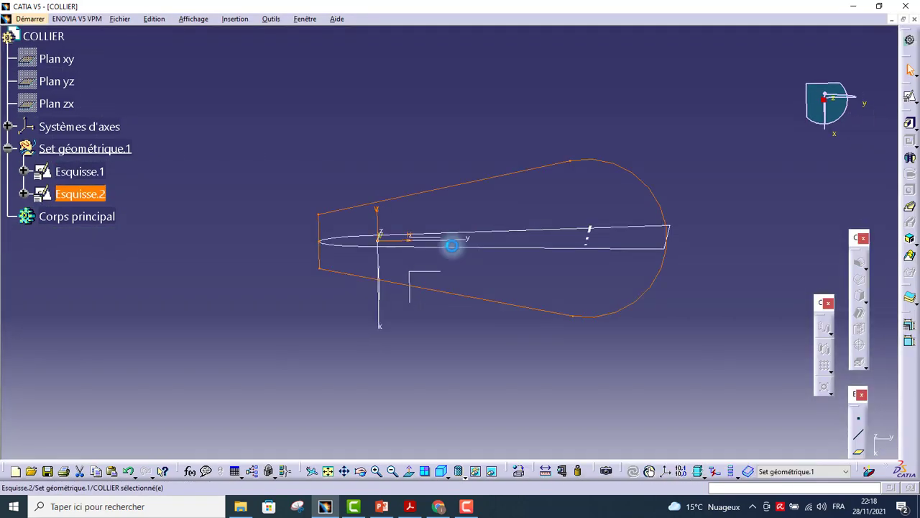
Create a Combine solid using Esquisse.1 as the first profile and Esquisse.2 as the second, both perpendicular to their contours.
mouse_move(503, 248)
middle_mouse_down()
mouse_move(479, 280)
mouse_move(342, 339)
mouse_move(421, 226)
mouse_move(436, 271)
mouse_move(384, 340)
mouse_move(419, 339)
mouse_move(376, 322)
mouse_move(403, 345)
mouse_move(385, 341)
middle_mouse_up()
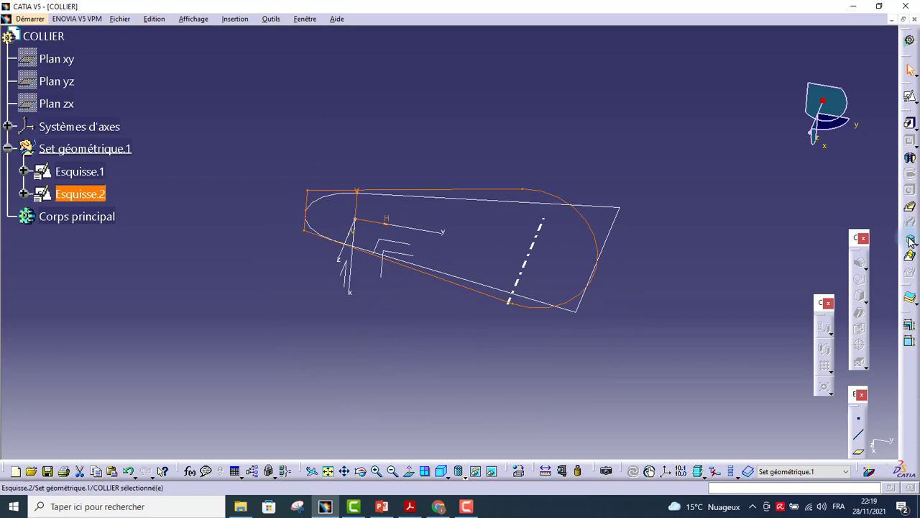
left_click(691, 231)
left_click(909, 258)
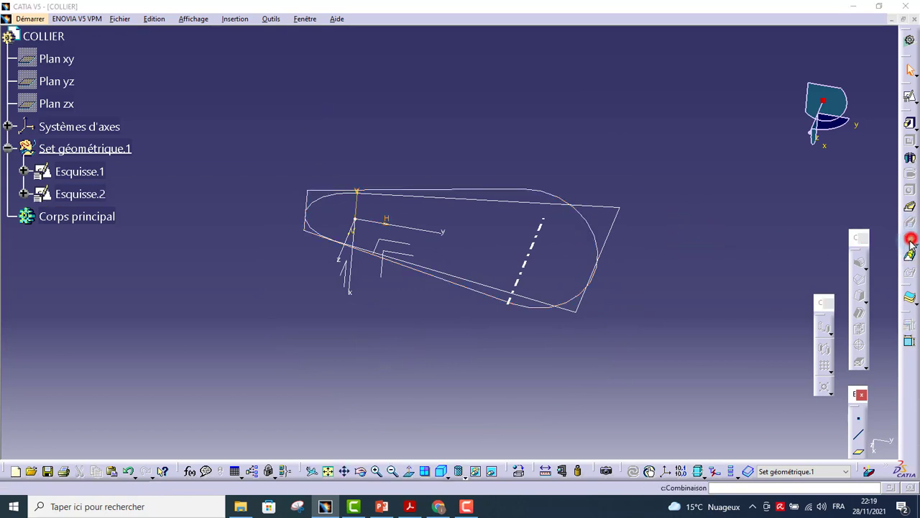
left_click(538, 279)
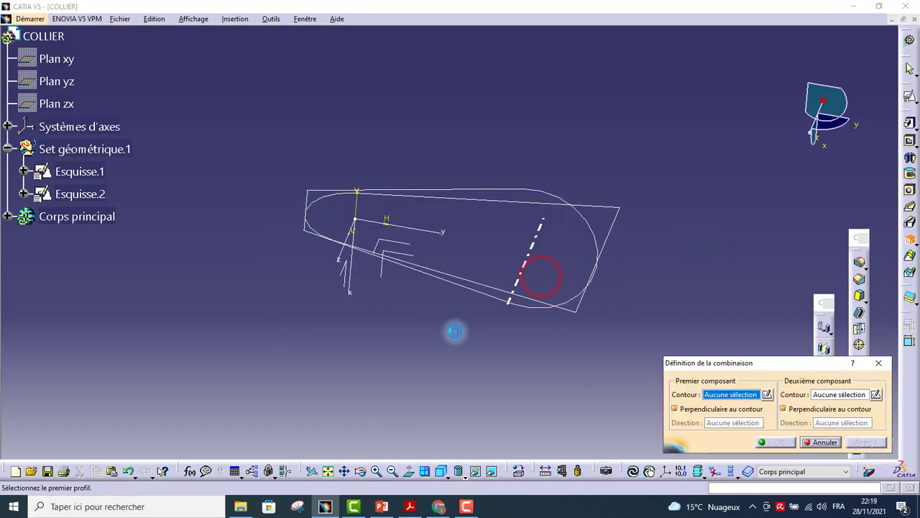
left_click(601, 209)
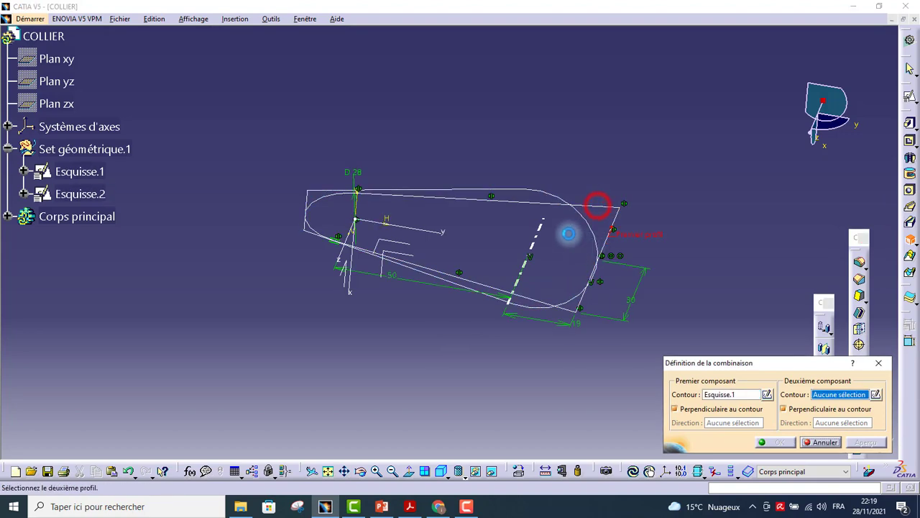
left_click(556, 196)
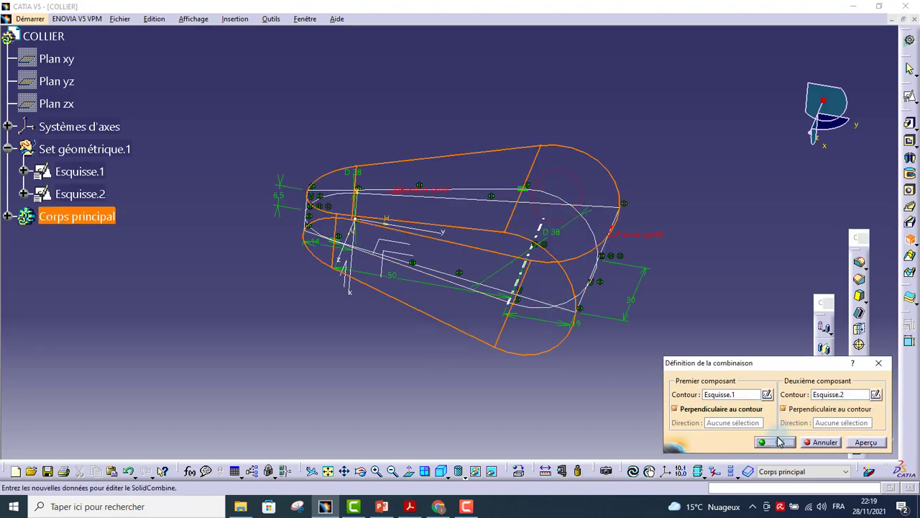
left_click(779, 440)
left_click(587, 322)
middle_click_drag(587, 322, 532, 204)
Cut a 20 mm diameter hole at the small end, centred on the axis system's origin on the YZ plane, with extension Jusqu'au dernier.
left_click(602, 213)
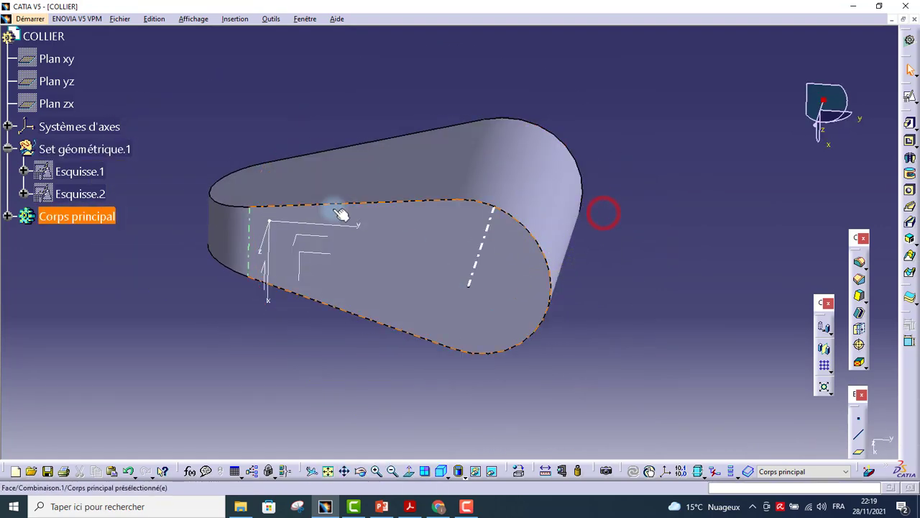
left_click(696, 238)
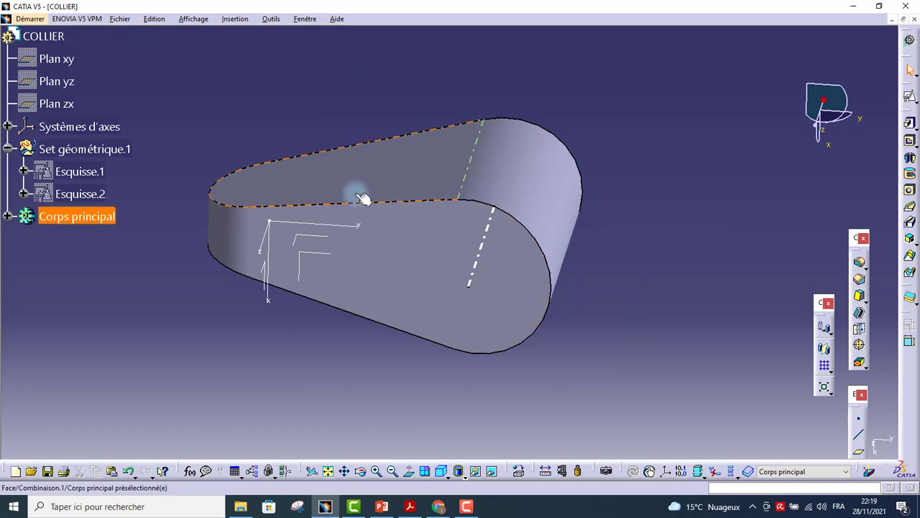
left_click(266, 218)
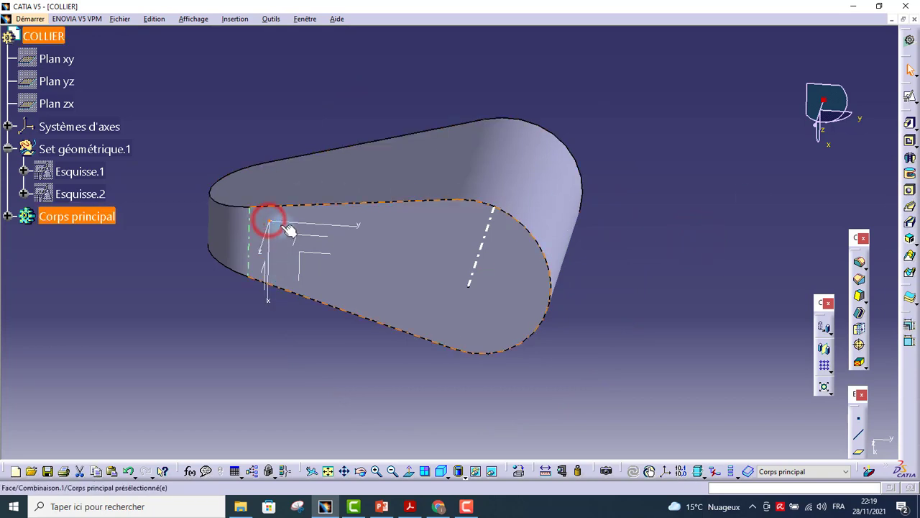
left_click(912, 194)
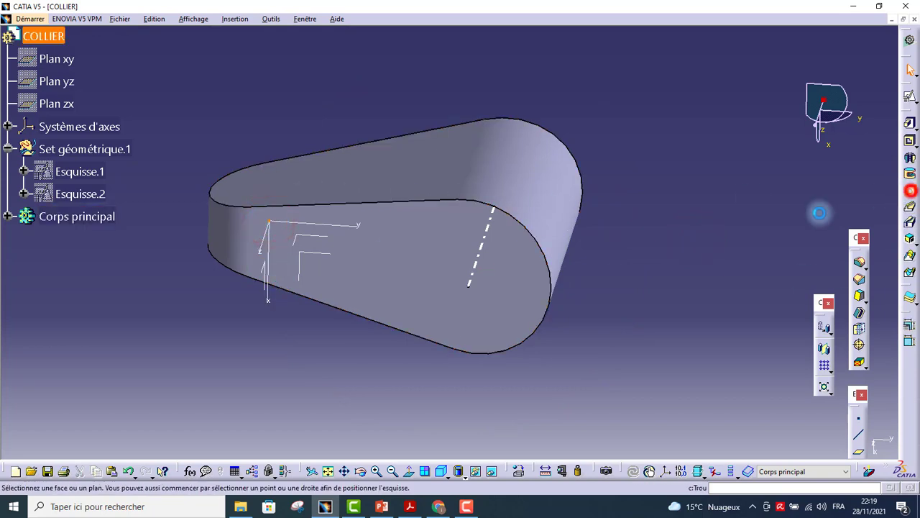
left_click(310, 233)
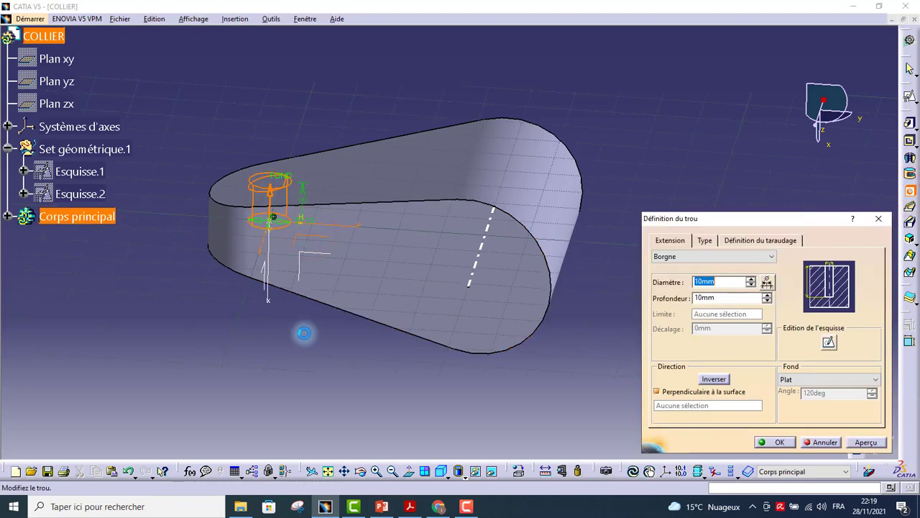
key("alt+Tab")
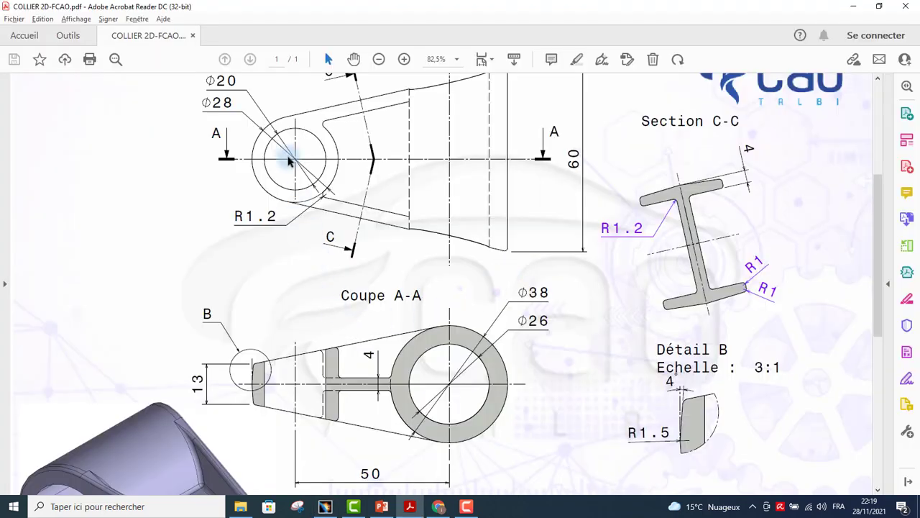
key("alt+Tab")
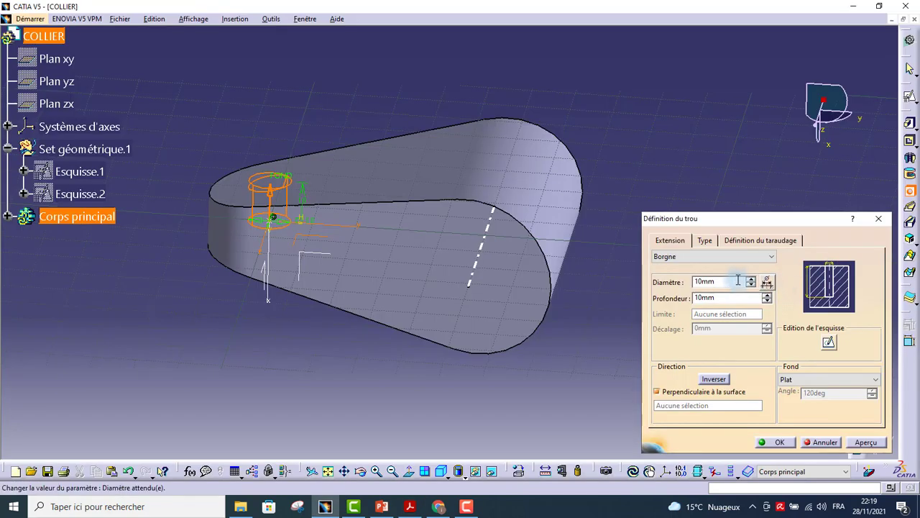
double_click(738, 281)
type("2")
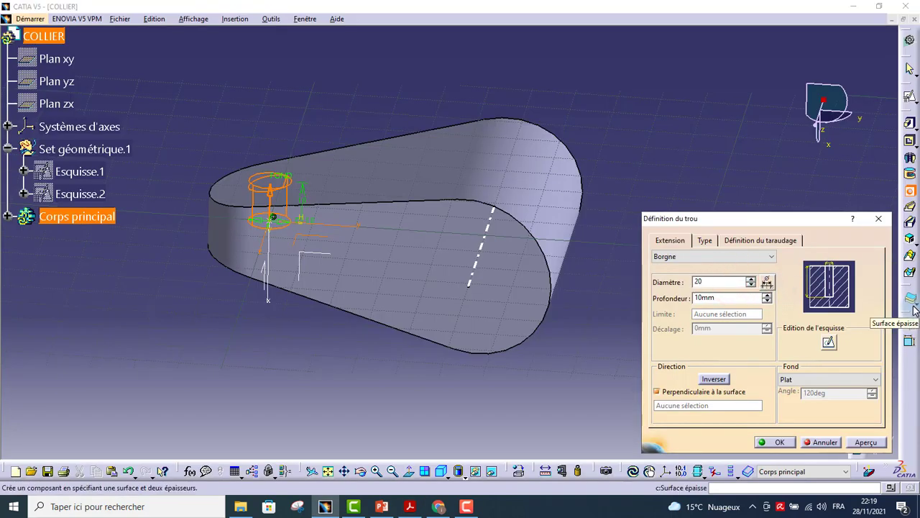
type("0")
left_click(748, 256)
left_click(705, 281)
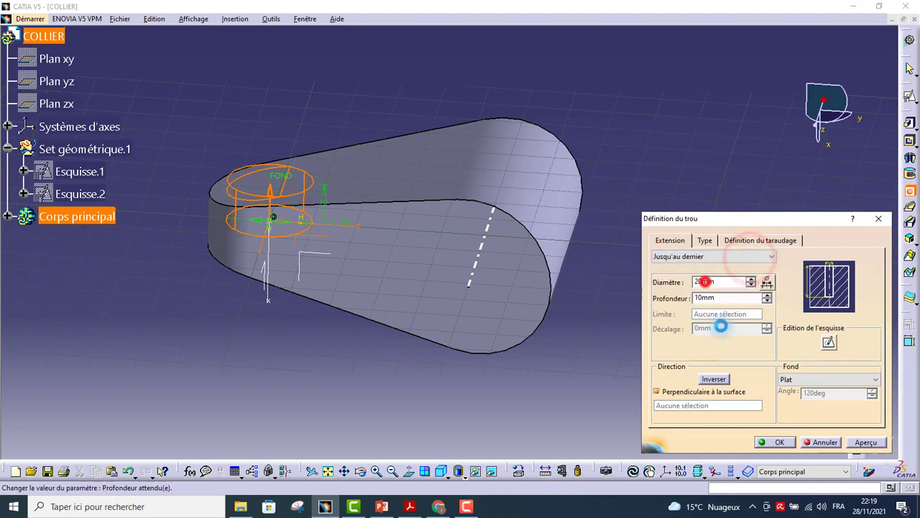
left_click(771, 441)
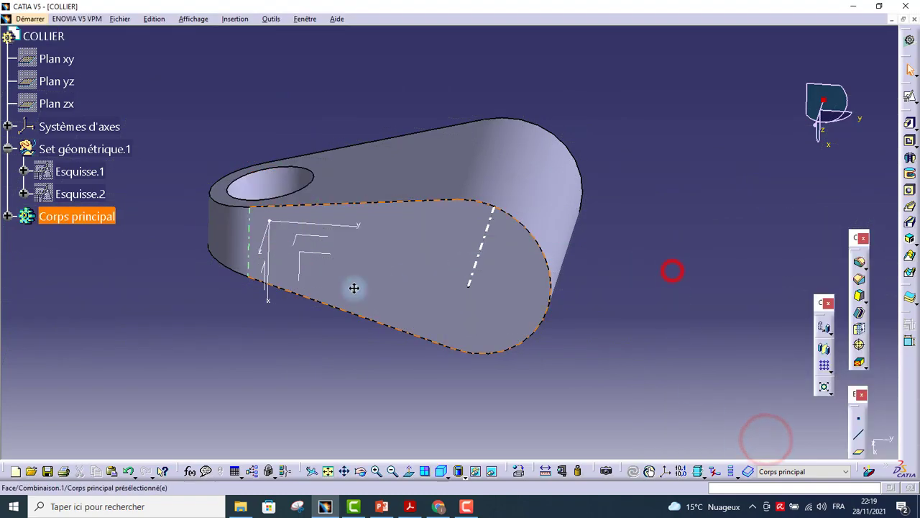
Cut a 26 mm diameter hole through the large end, centred on the axis line's end point on the XY plane, with extension Jusqu'au dernier.
middle_click_drag(354, 288, 419, 288)
mouse_move(395, 220)
middle_mouse_down()
mouse_move(380, 230)
mouse_move(401, 266)
mouse_move(454, 258)
mouse_move(456, 274)
middle_mouse_up()
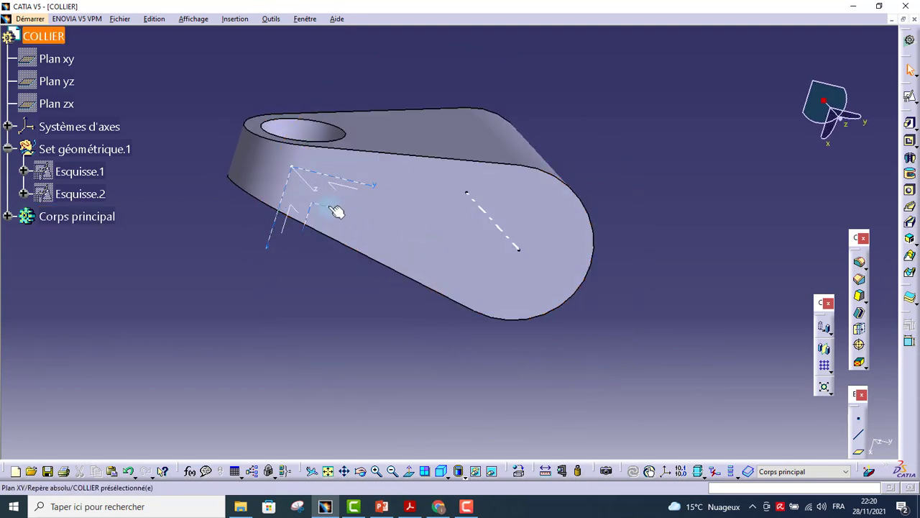
middle_click_drag(425, 134, 393, 149)
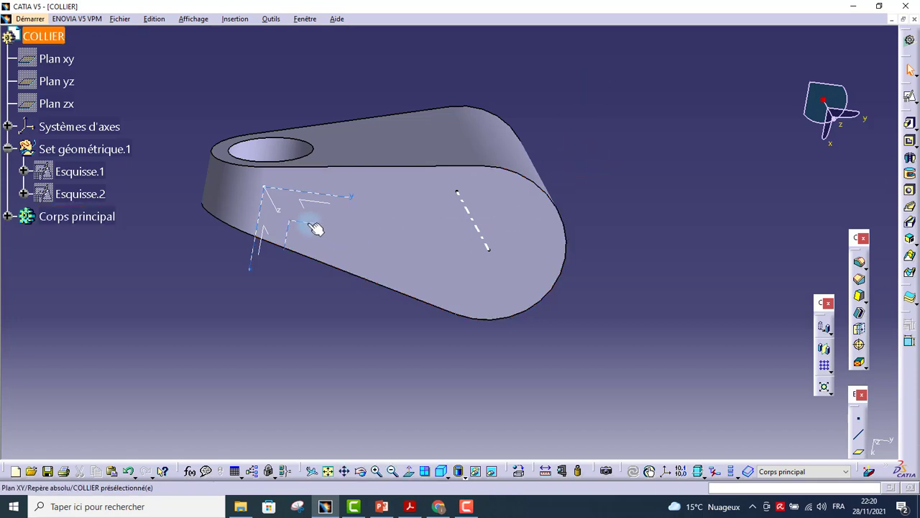
left_click(297, 304)
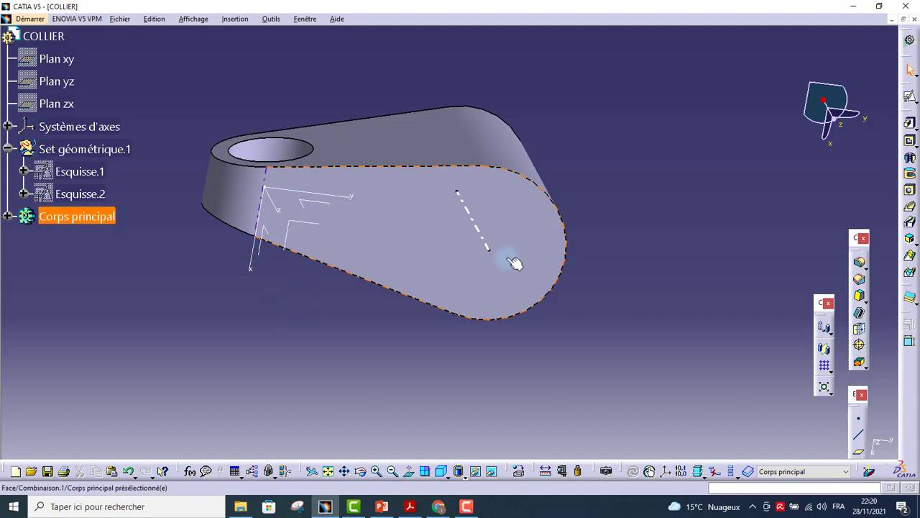
left_click(489, 249)
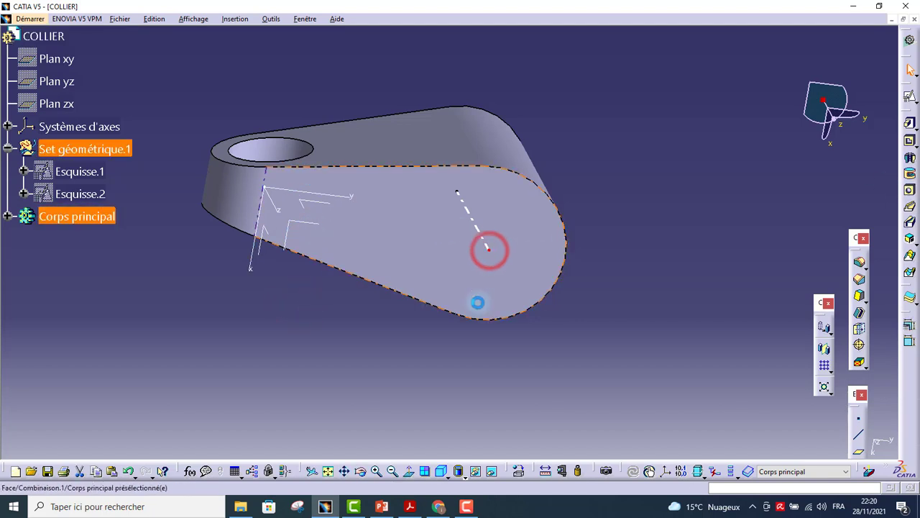
left_click(910, 190)
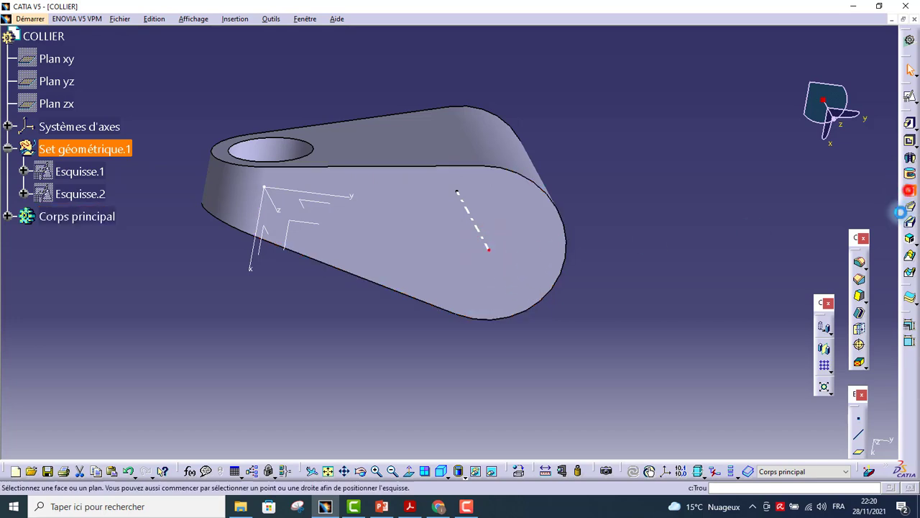
left_click(310, 225)
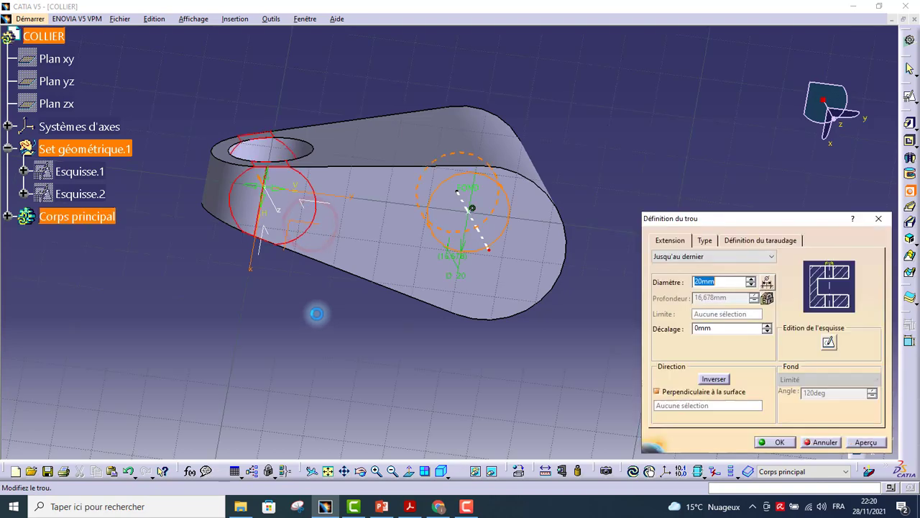
key("alt+Tab")
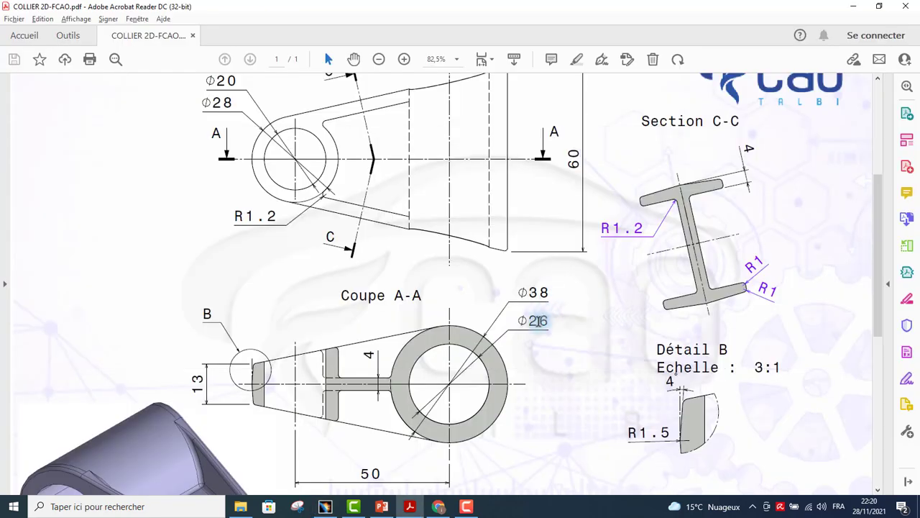
key("alt+Tab")
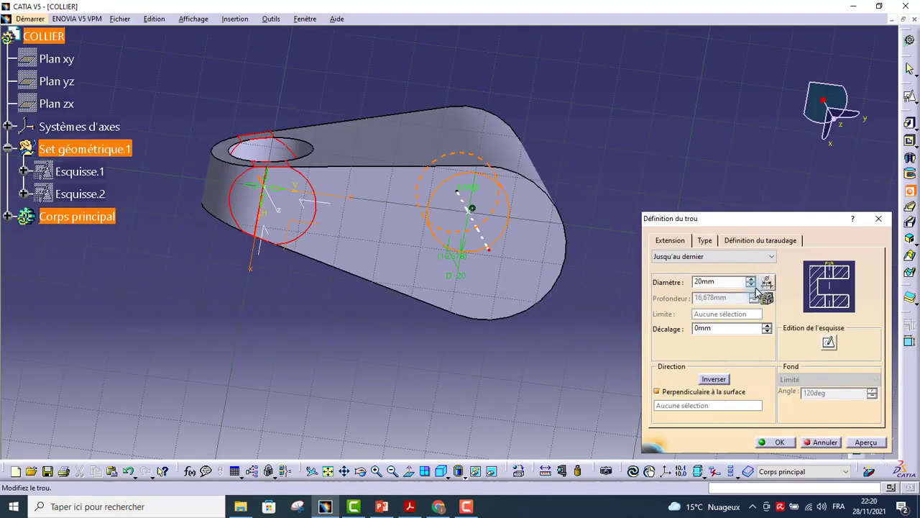
left_click_drag(729, 280, 686, 279)
type("26")
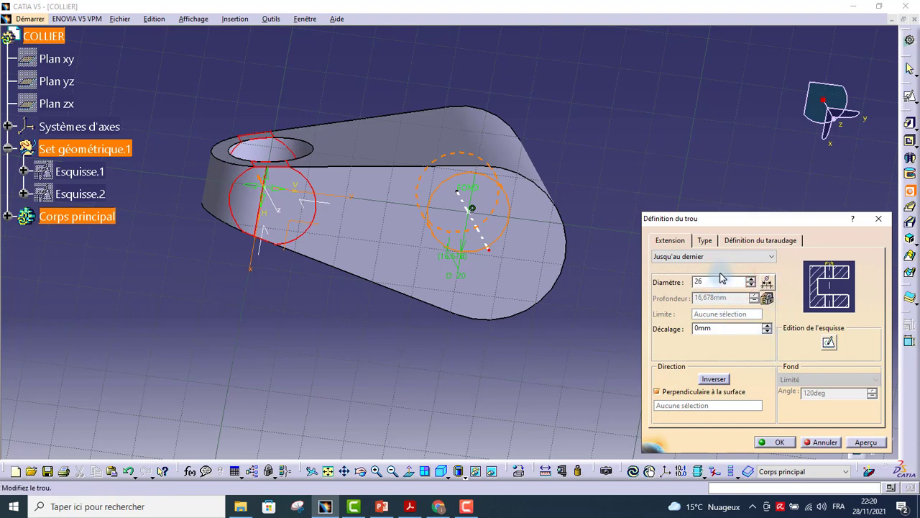
left_click(777, 443)
middle_click_drag(542, 245, 496, 345)
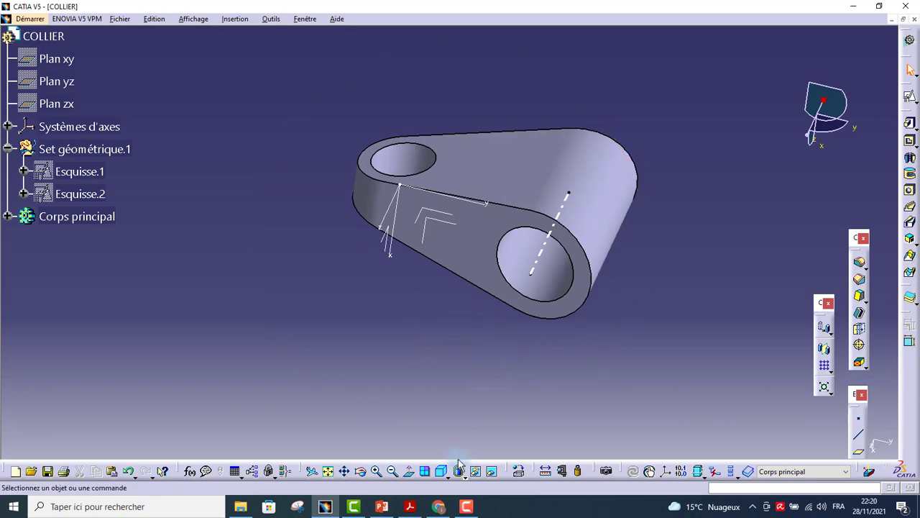
Consult section A-A and the 3D view in the PDF drawing and split the body with the axis system's YZ plane, keeping the positive X half.
left_click(417, 509)
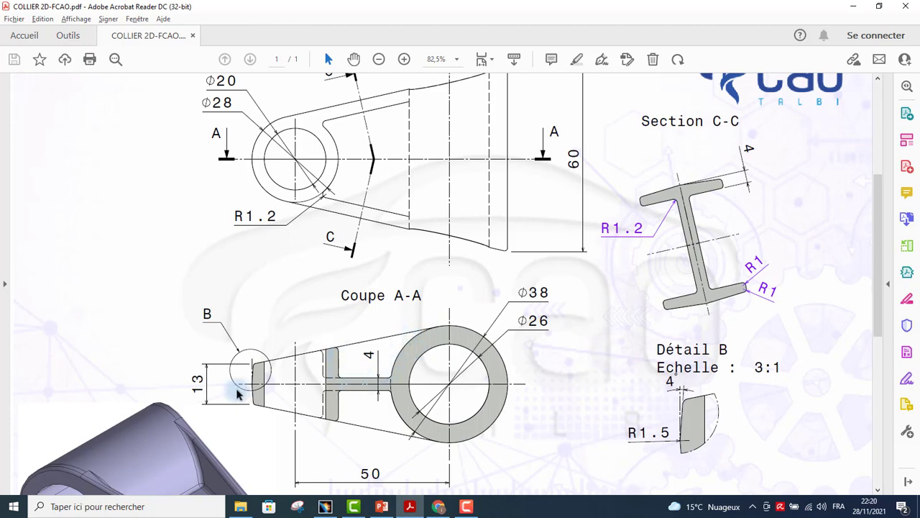
scroll(237, 392, "down", 3)
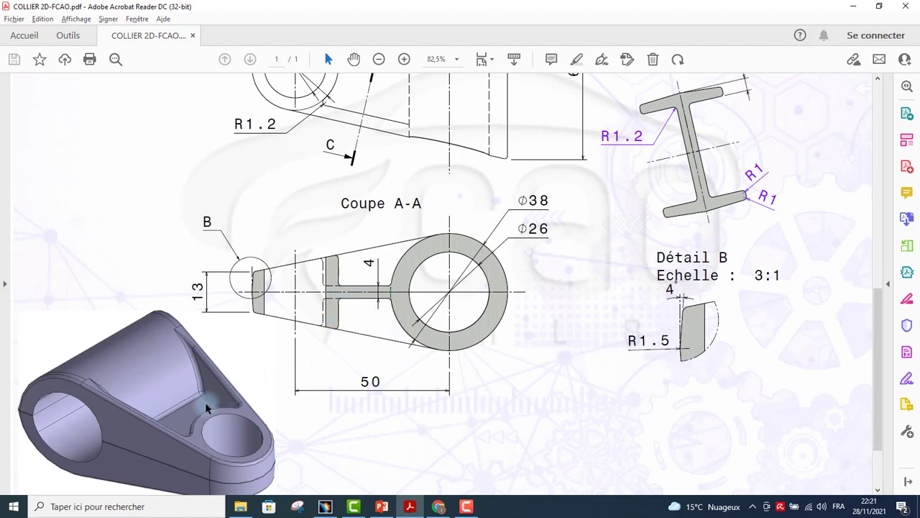
scroll(169, 423, "down", 1)
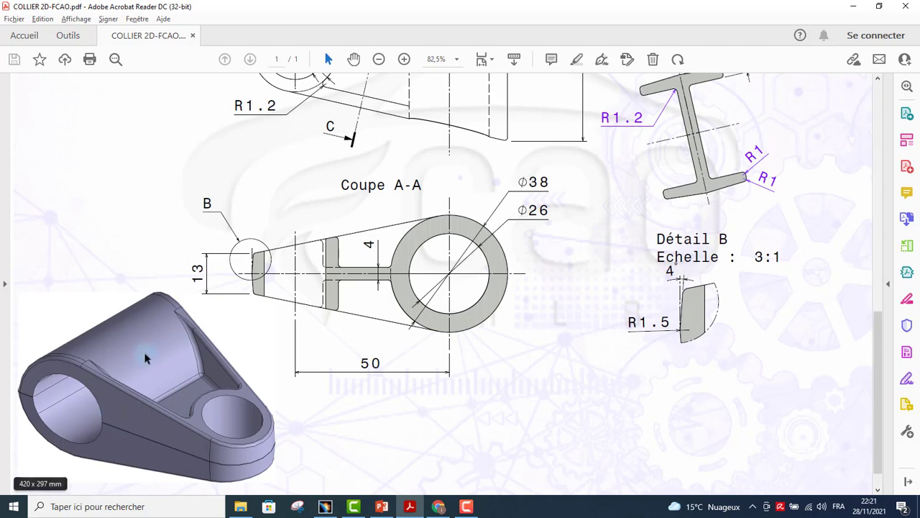
key("alt+Tab")
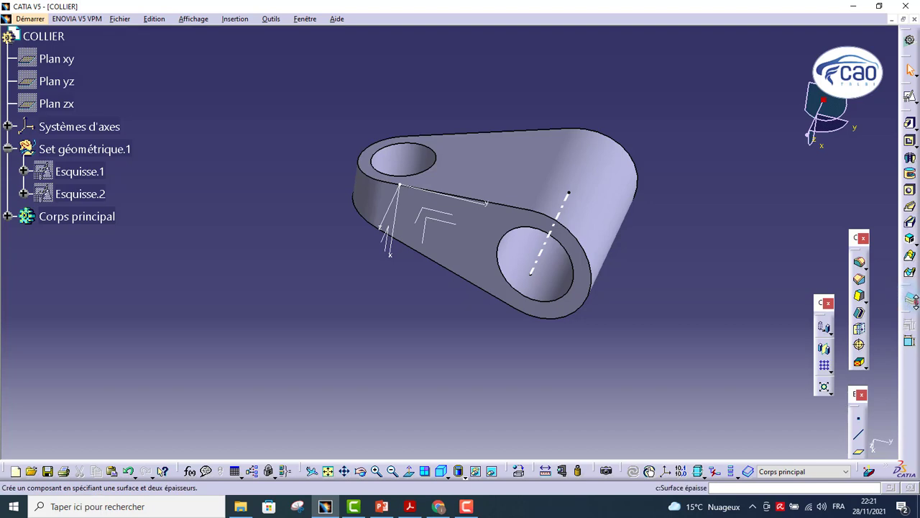
left_click(911, 302)
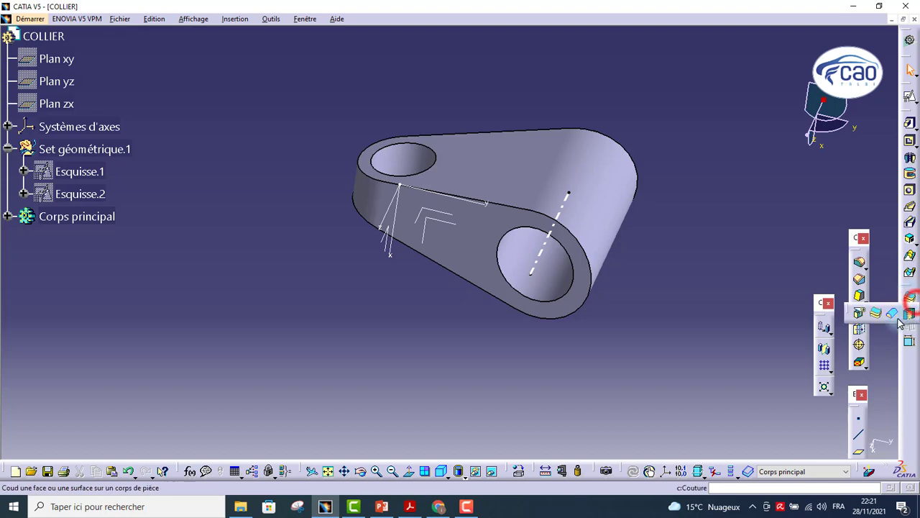
left_click(860, 314)
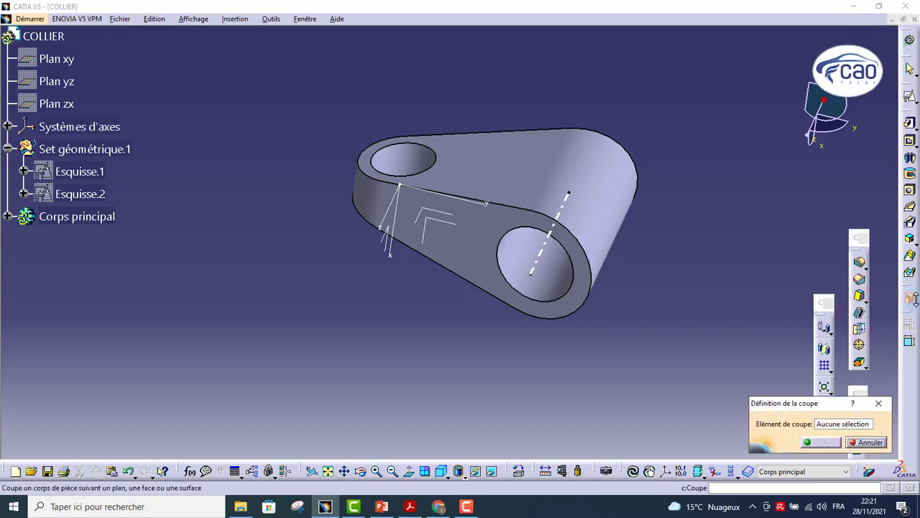
mouse_move(558, 296)
middle_mouse_down()
mouse_move(498, 277)
mouse_move(482, 174)
mouse_move(487, 310)
mouse_move(498, 178)
mouse_move(438, 261)
mouse_move(479, 281)
mouse_move(514, 281)
mouse_move(525, 266)
mouse_move(400, 302)
mouse_move(417, 288)
mouse_move(445, 293)
mouse_move(458, 137)
middle_mouse_up()
left_click(417, 215)
middle_click_drag(551, 280, 568, 264)
key("alt+Tab")
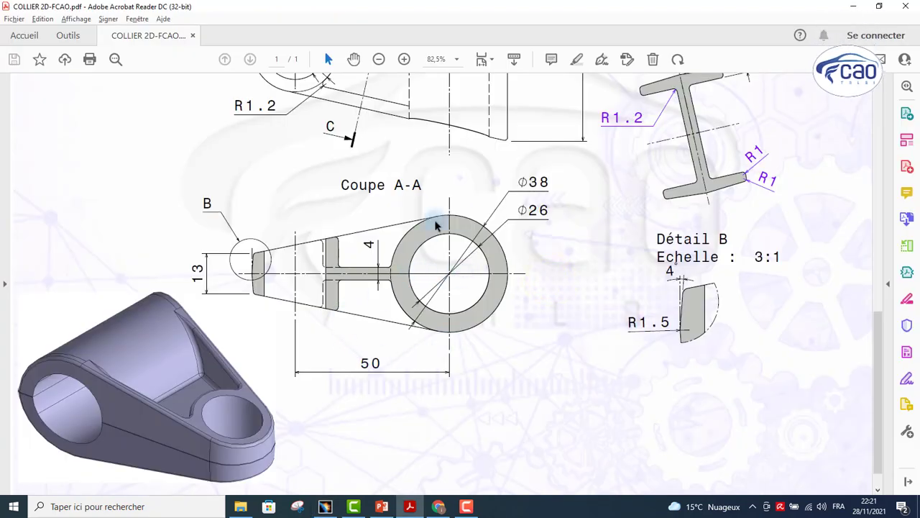
key("alt+Tab")
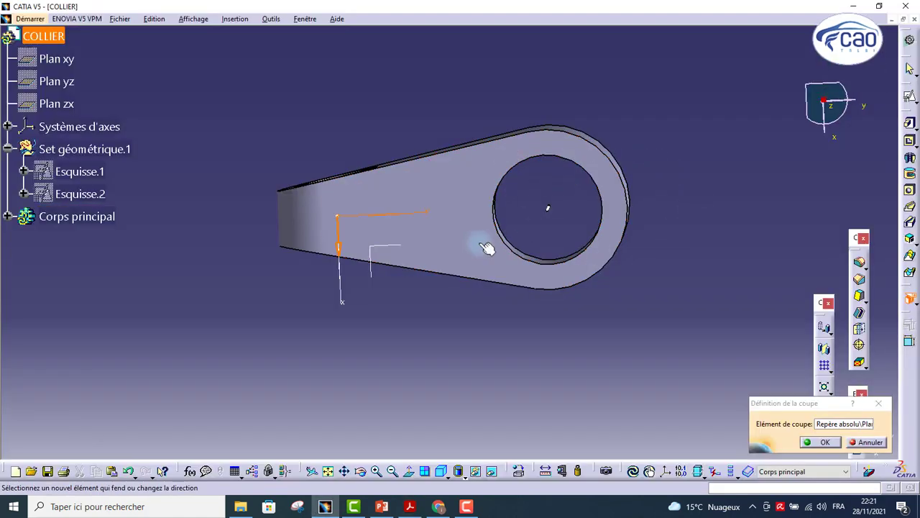
key("alt+Tab")
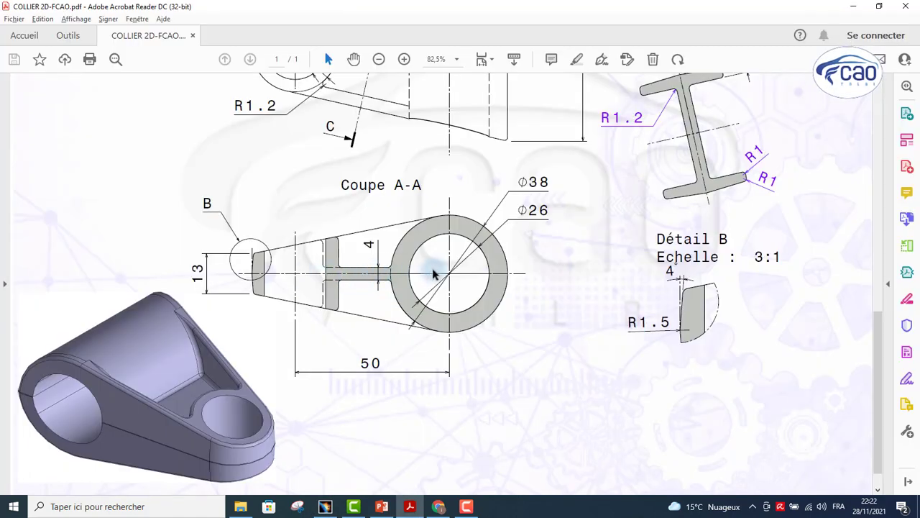
key("alt+Tab")
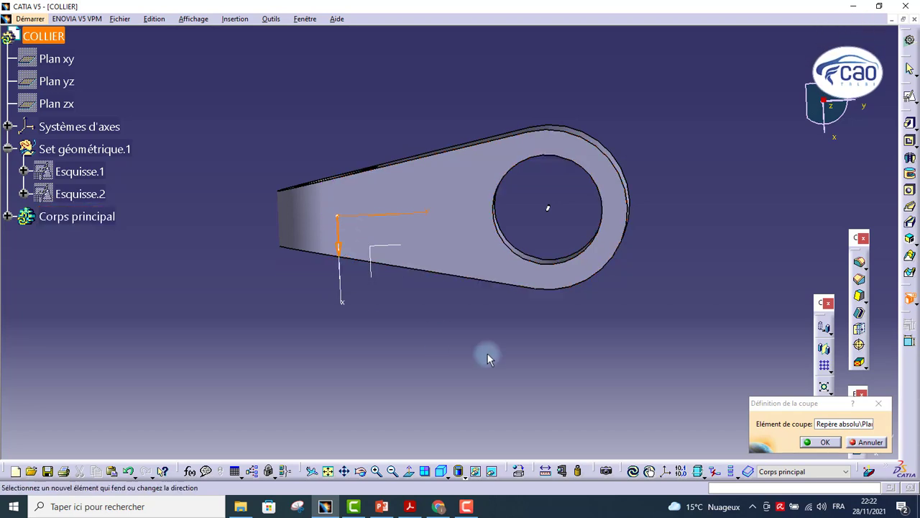
left_click(820, 441)
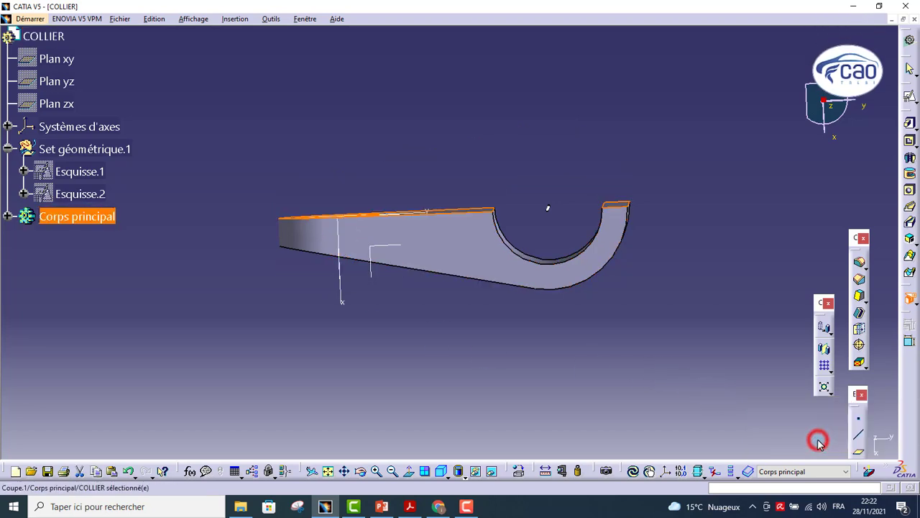
Inspect the split half, and examine the top view and sections A-A and C-C in the PDF drawing for wall thicknesses.
left_click(738, 263)
middle_click_drag(550, 298, 437, 325)
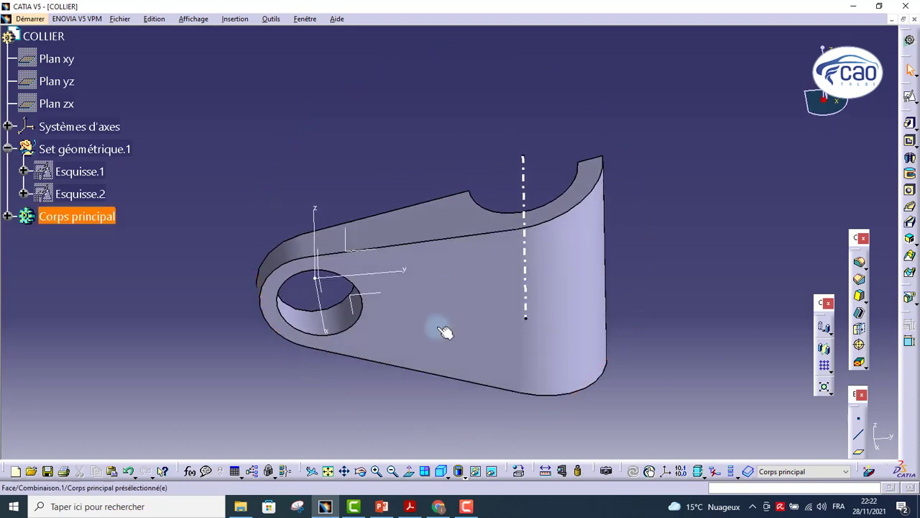
left_click(686, 259)
middle_click_drag(430, 370, 431, 335)
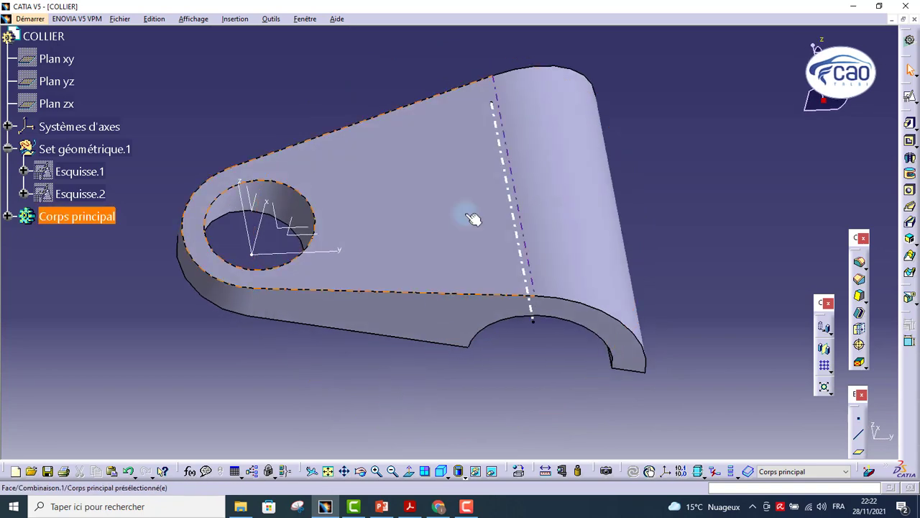
middle_click_drag(460, 244, 439, 302)
key("alt+Tab")
scroll(365, 244, "up", 5)
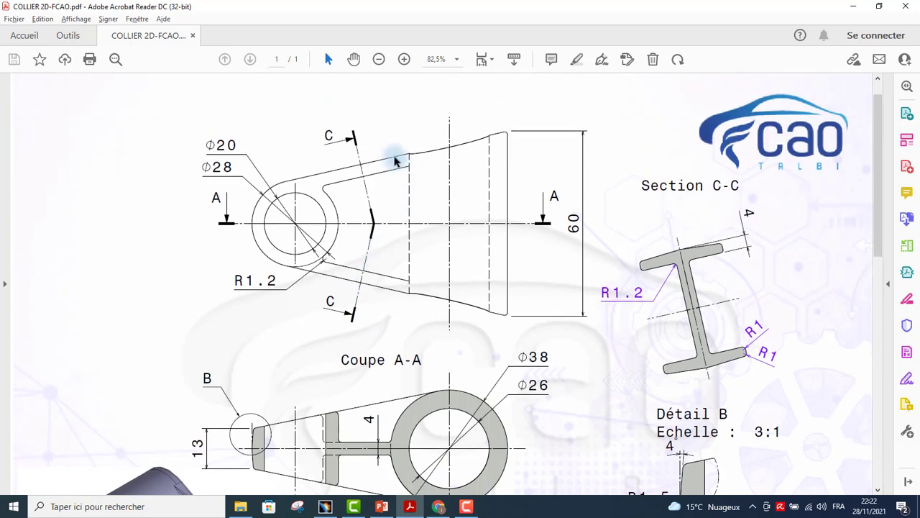
scroll(401, 179, "down", 1)
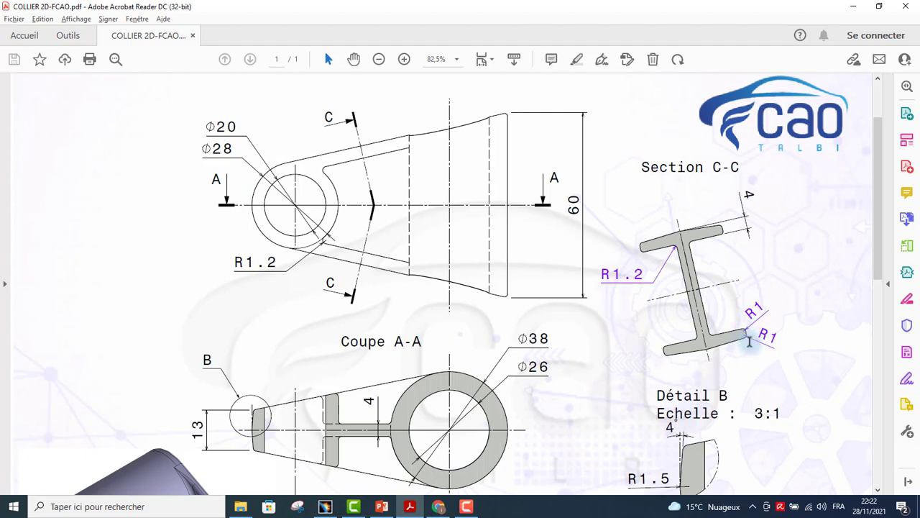
scroll(357, 204, "down", 1)
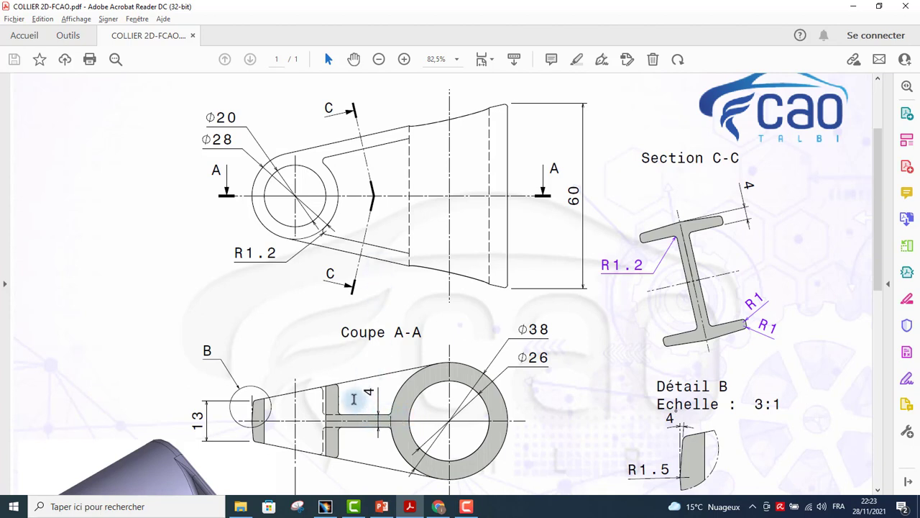
key("alt+Tab")
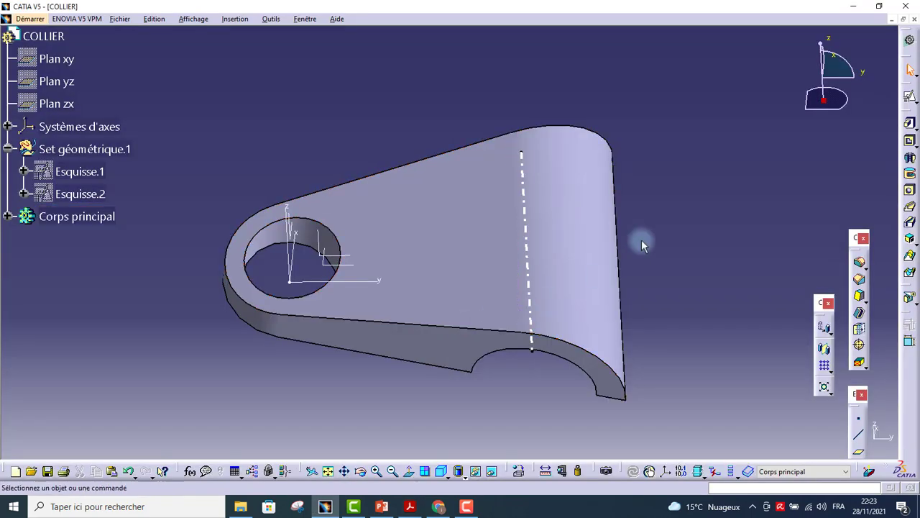
Shell the half body with a 4 mm inner thickness, removing its outer sloping face, and compare the pocket with the PDF drawing.
left_click(859, 317)
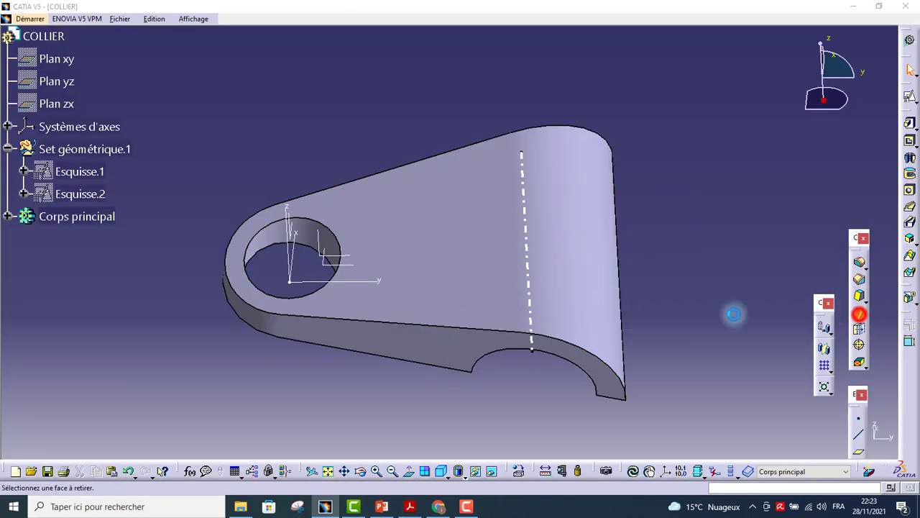
left_click(427, 233)
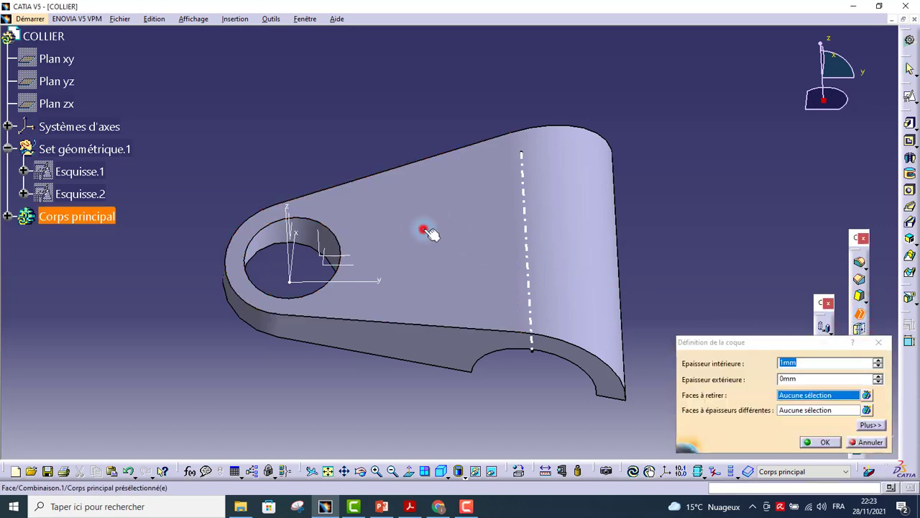
left_click_drag(810, 364, 760, 370)
key("alt+Tab")
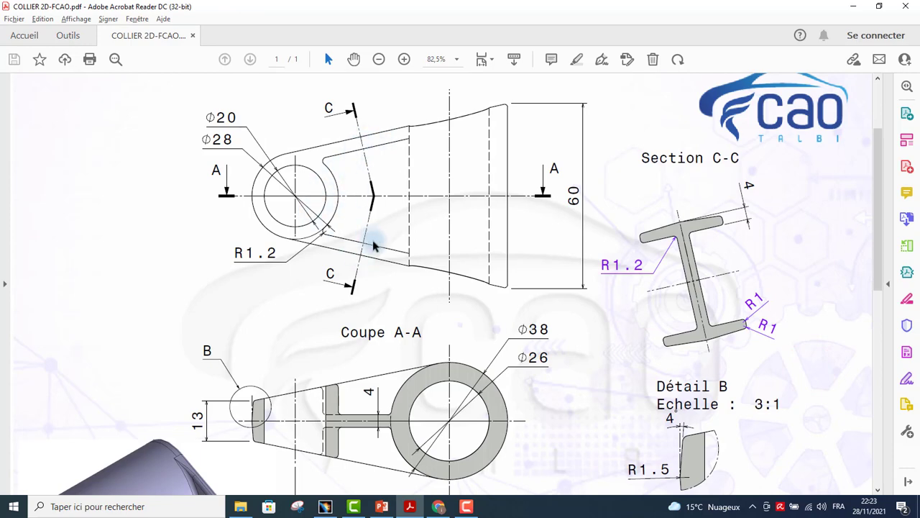
key("alt+Tab")
left_click_drag(799, 363, 768, 364)
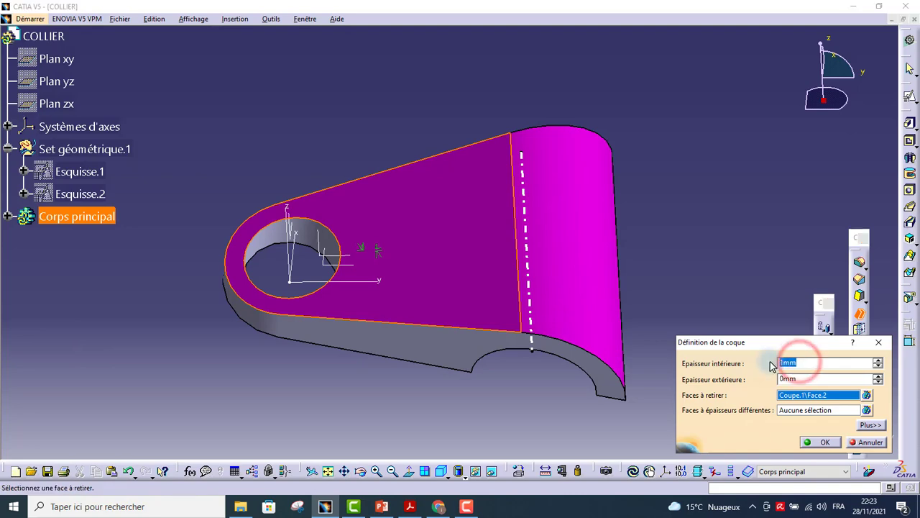
type("4")
left_click(821, 442)
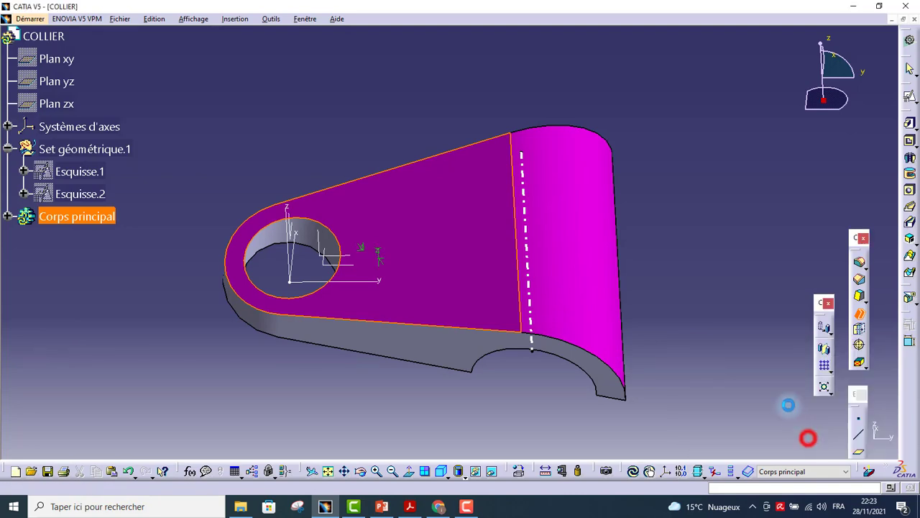
left_click(720, 224)
middle_click_drag(539, 291, 530, 250)
middle_click_drag(561, 295, 573, 211)
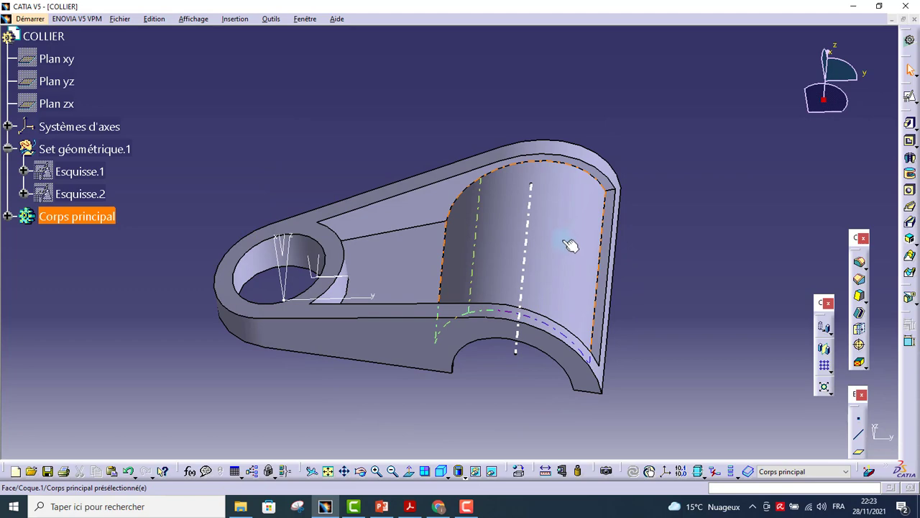
key("alt+Tab")
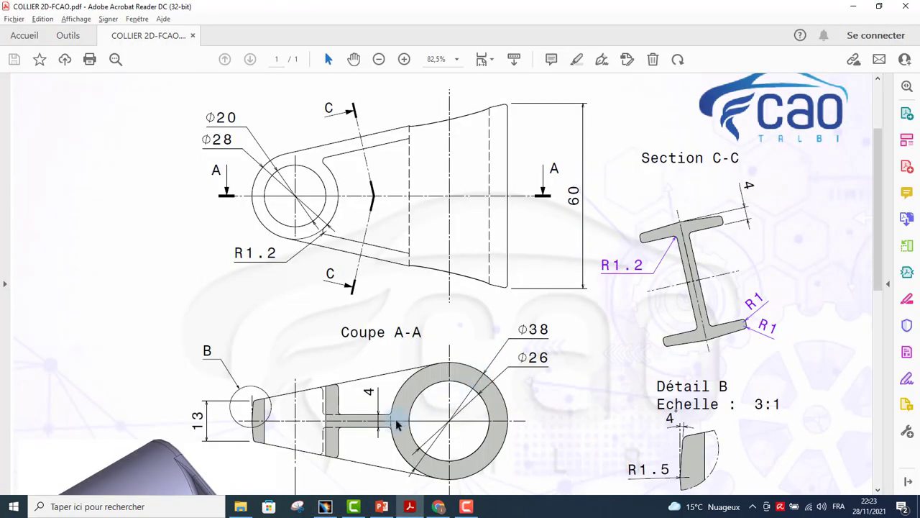
key("alt+Tab")
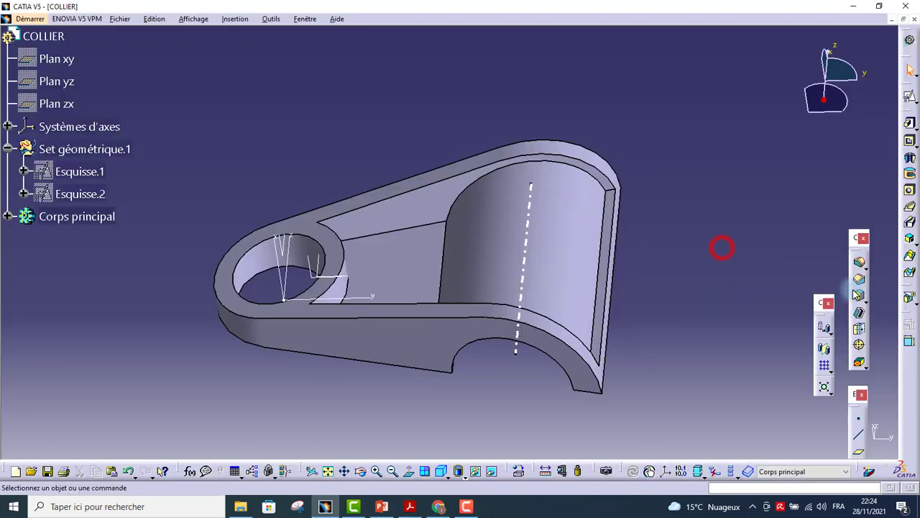
Thicken the pocket's curved face around the large hole by 2 mm.
left_click(860, 330)
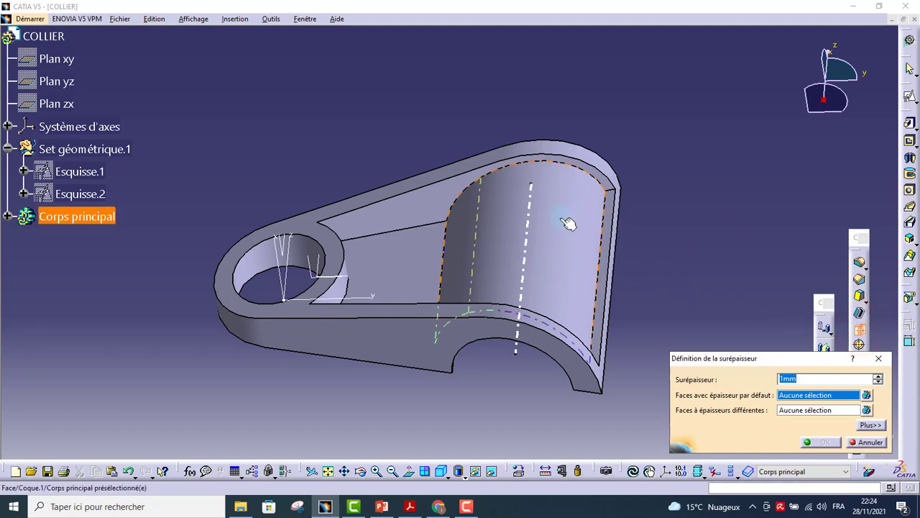
left_click(567, 225)
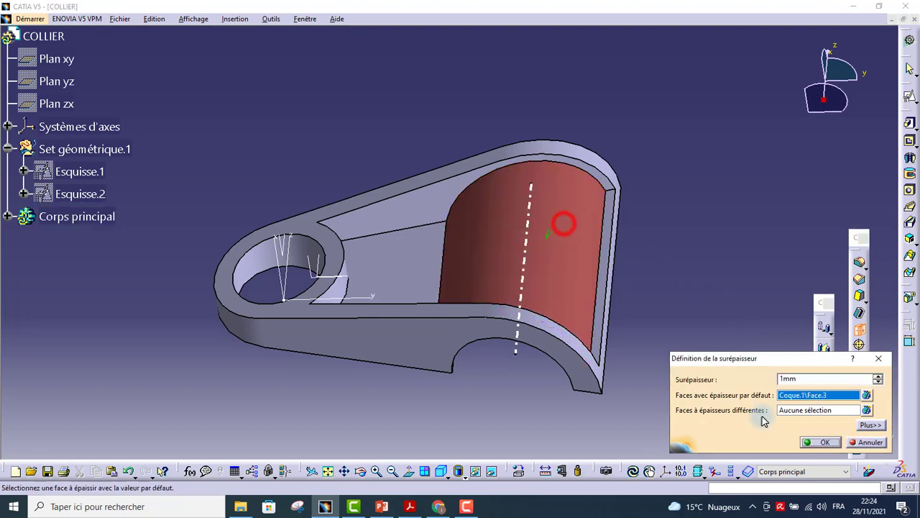
left_click(789, 378)
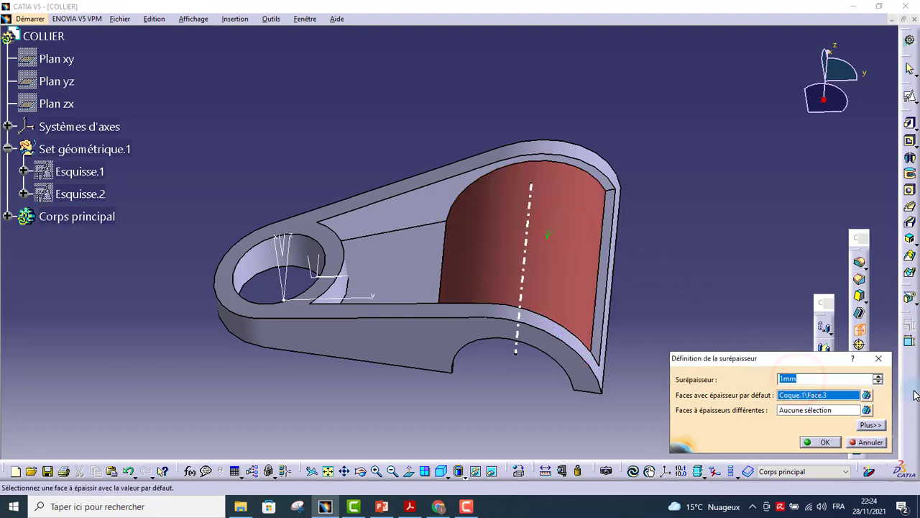
type("3")
key("Return")
left_click(699, 258)
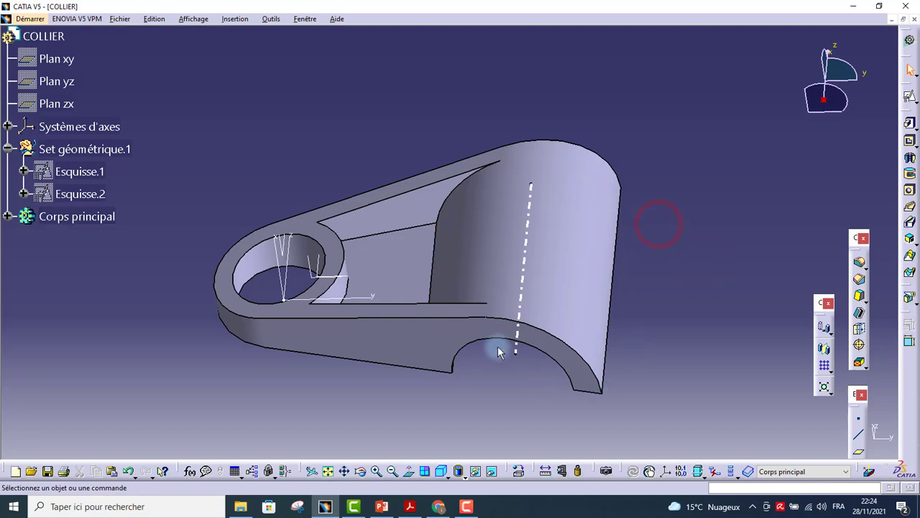
Measure the wall thickness between the thickened cylindrical face and the large hole, without keeping the measurement.
left_click(545, 471)
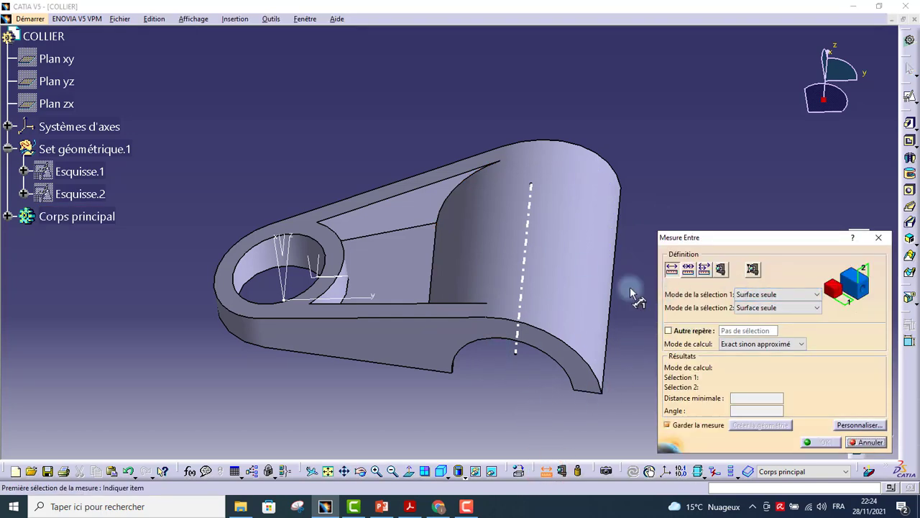
left_click(557, 239)
middle_click_drag(523, 332, 529, 49)
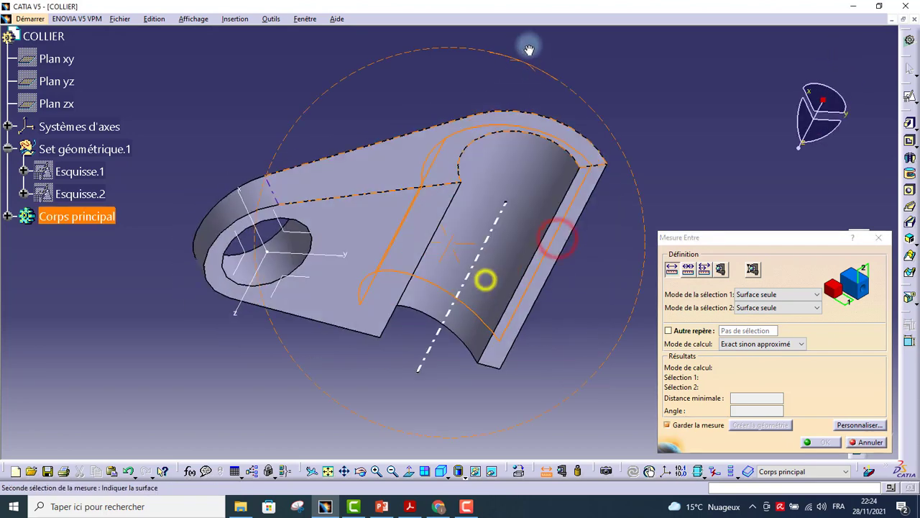
left_click(517, 152)
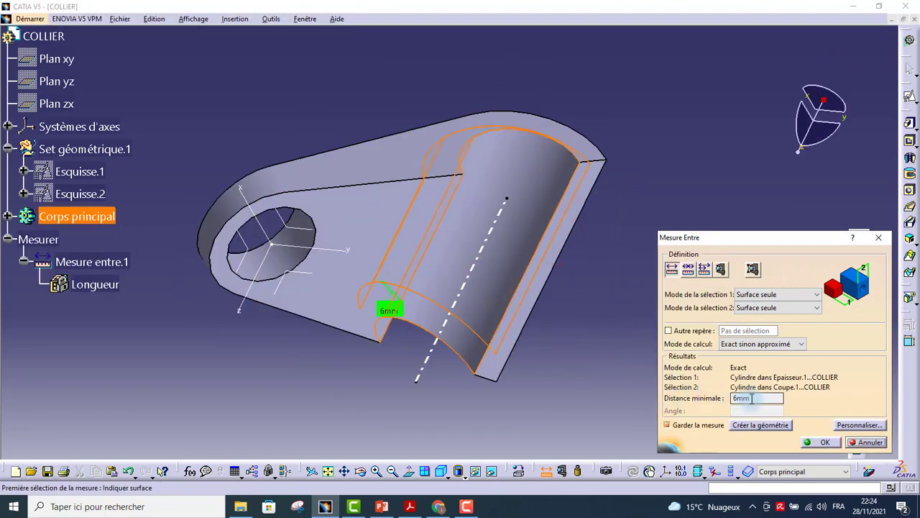
left_click(870, 442)
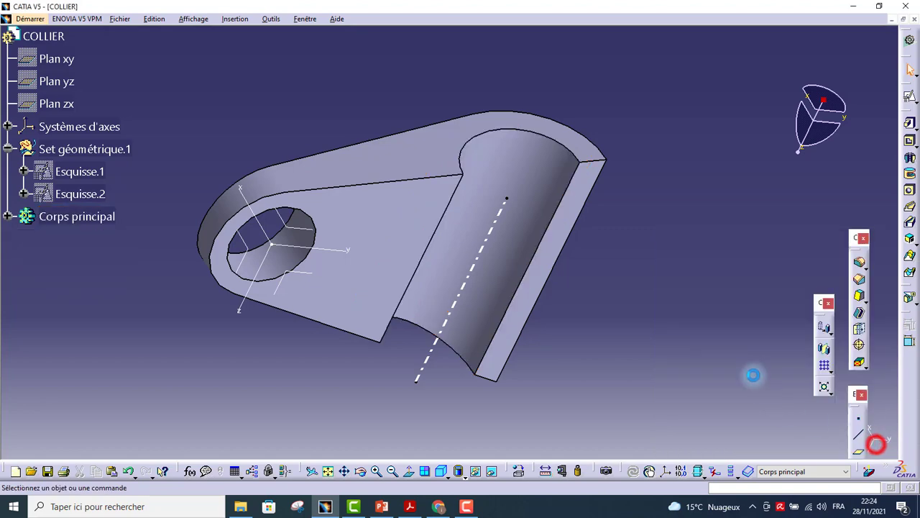
Measure the distance from the pocket's floor to the split face, and compare it with the web thickness in section A-A of the PDF drawing.
middle_click_drag(439, 255, 471, 393)
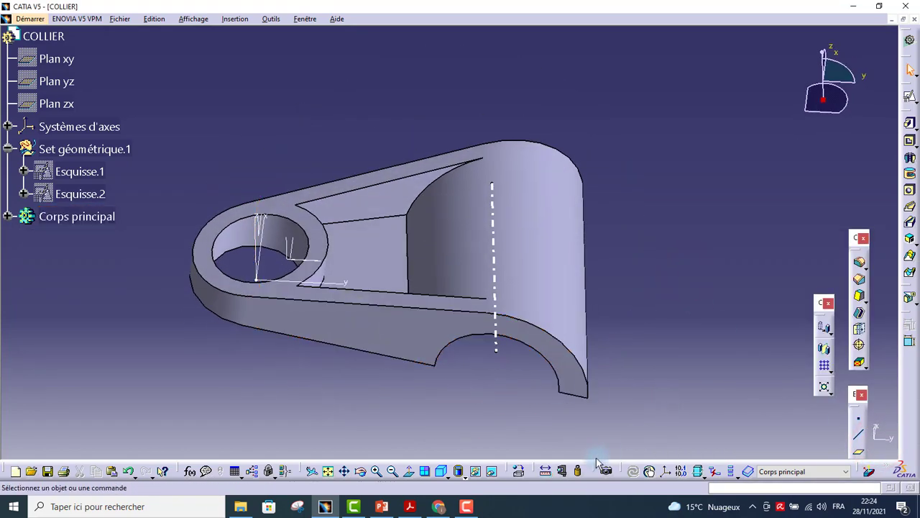
left_click(547, 470)
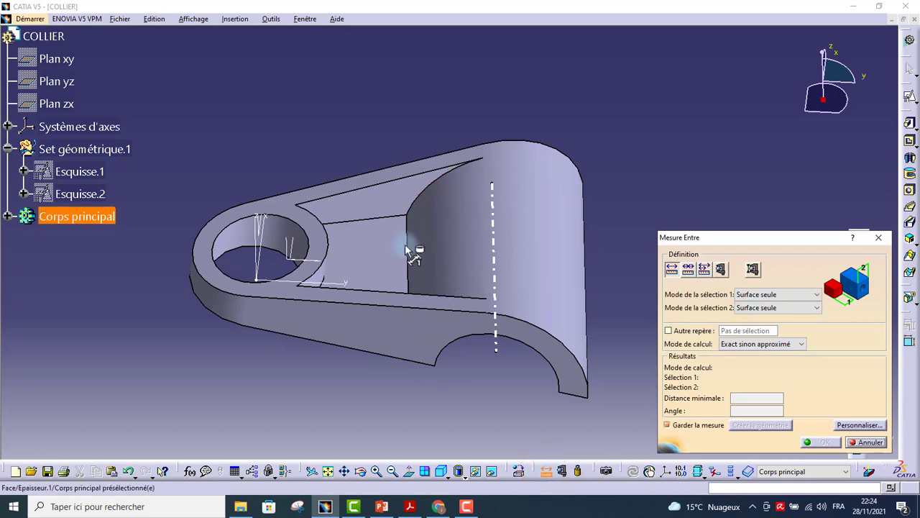
left_click(384, 257)
middle_click_drag(408, 226, 480, 53)
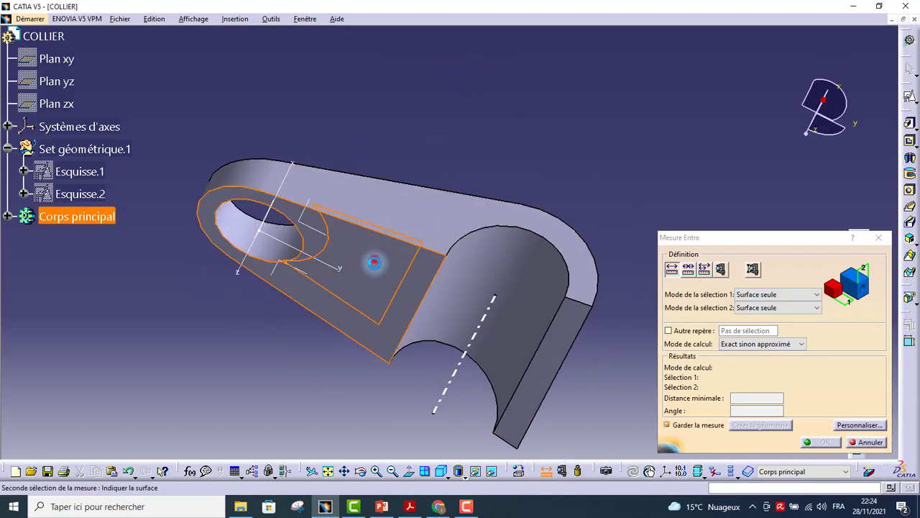
left_click(375, 259)
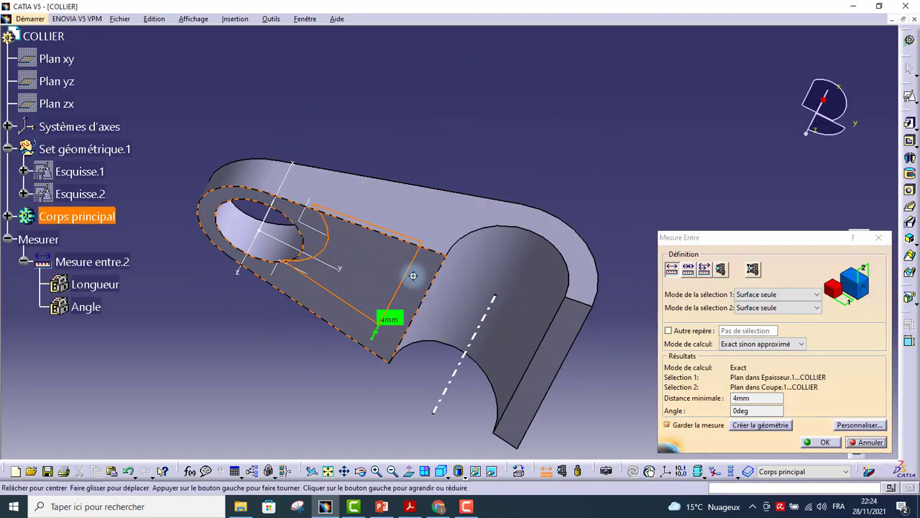
middle_click_drag(414, 271, 368, 280)
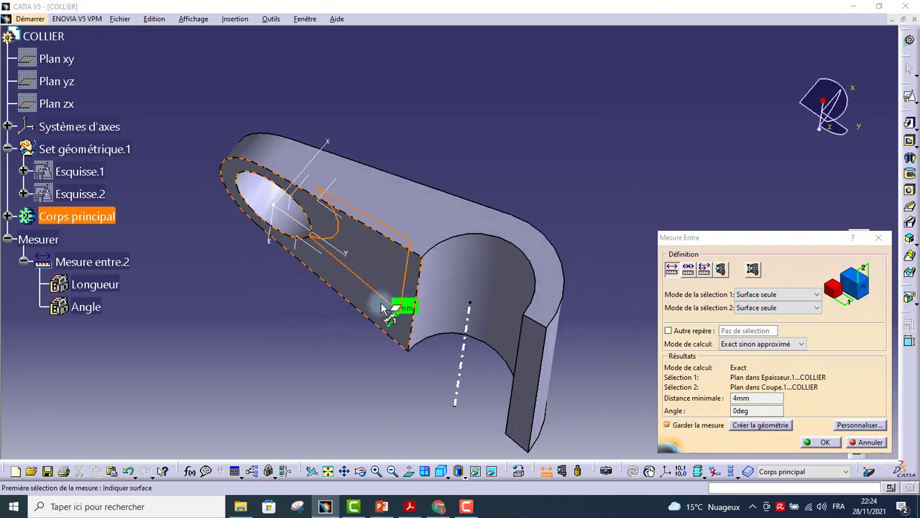
key("alt+Tab")
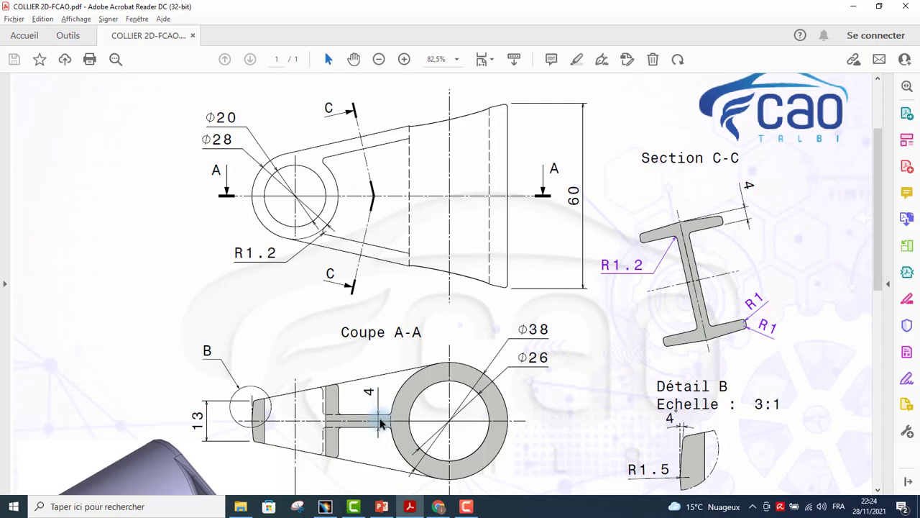
key("alt+Tab")
middle_click_drag(394, 287, 380, 401)
middle_click_drag(419, 253, 376, 295)
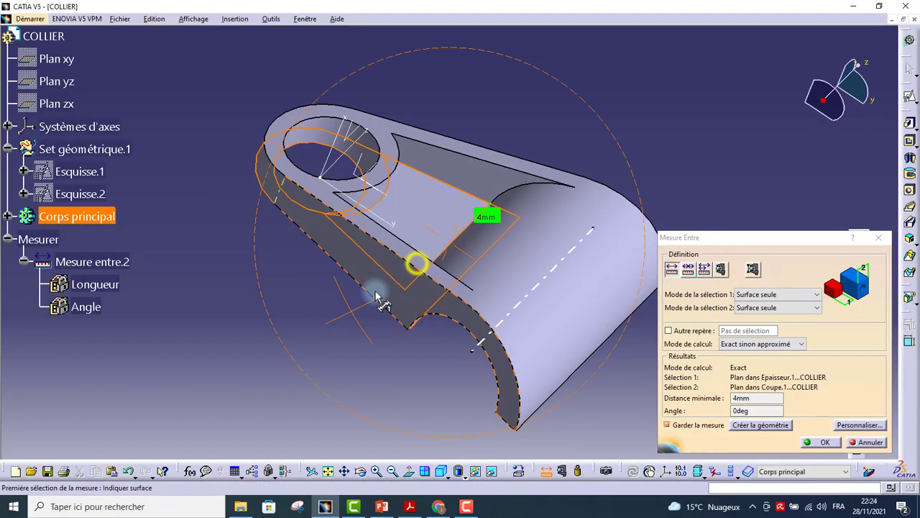
Measure the thickness of the pocket's side walls between their inner and outer faces.
left_click(465, 172)
middle_click_drag(464, 206, 288, 345)
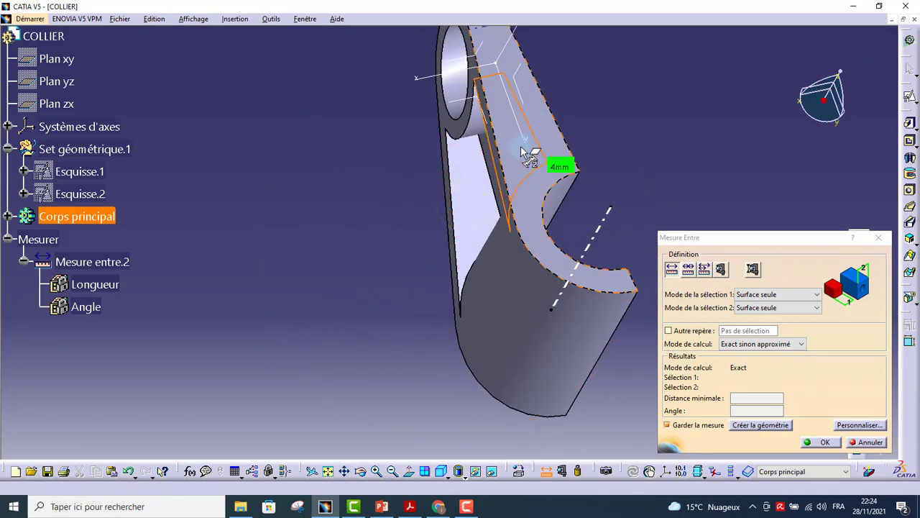
left_click(520, 149)
middle_click_drag(525, 148, 381, 316)
left_click(465, 215)
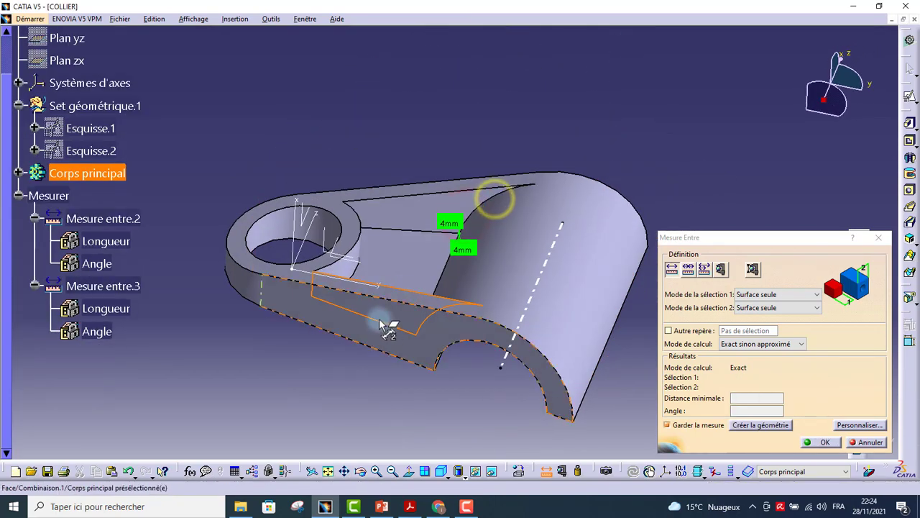
left_click(390, 308)
Measure the ring's wall thickness around the small hole, and discard the measurements.
middle_click_drag(429, 291, 402, 230)
left_click(413, 237)
left_click(269, 208)
middle_click_drag(366, 283, 399, 285)
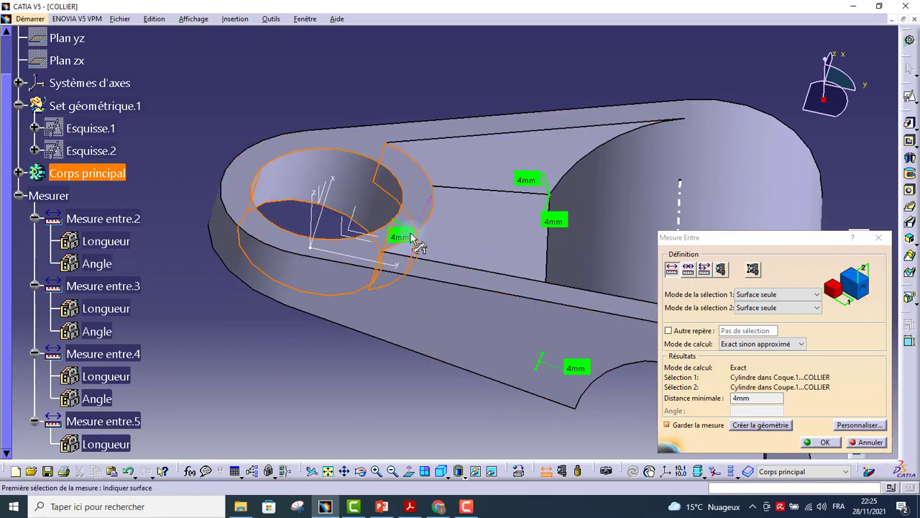
middle_click_drag(501, 294, 396, 287)
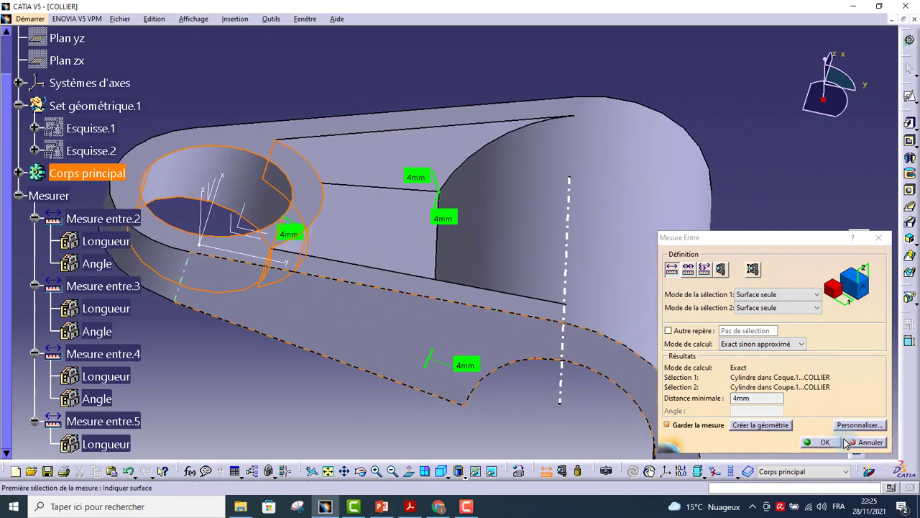
left_click(849, 442)
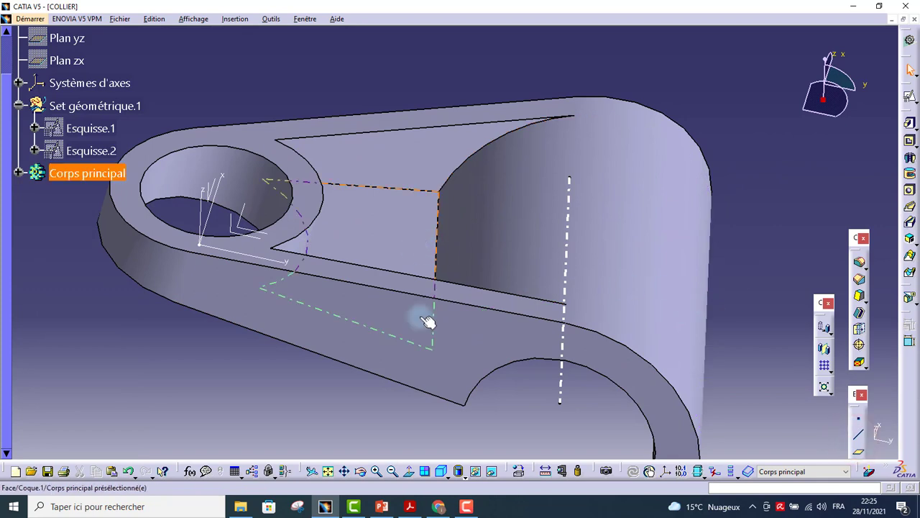
left_click(363, 388)
left_click(732, 201)
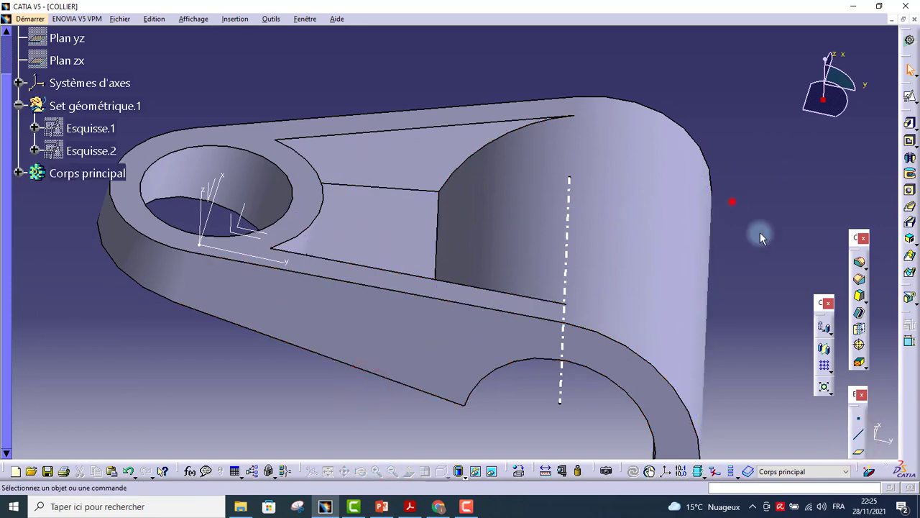
Thin the web by applying a -2 mm thickness to the pocket's flat floor.
left_click(860, 330)
left_click(393, 236)
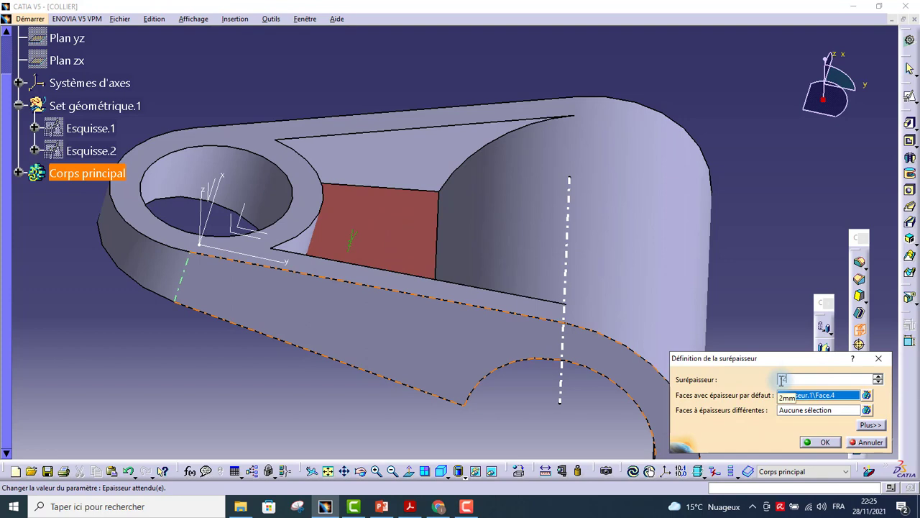
key("Return")
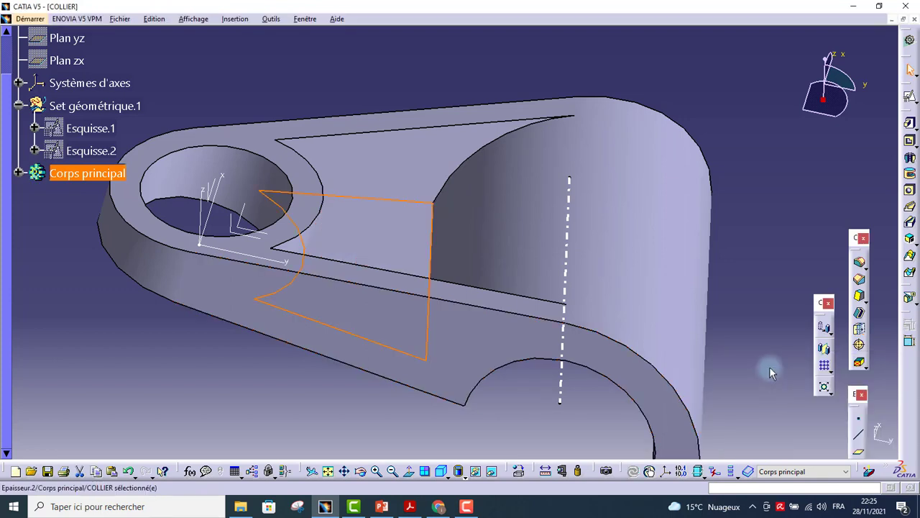
left_click(775, 262)
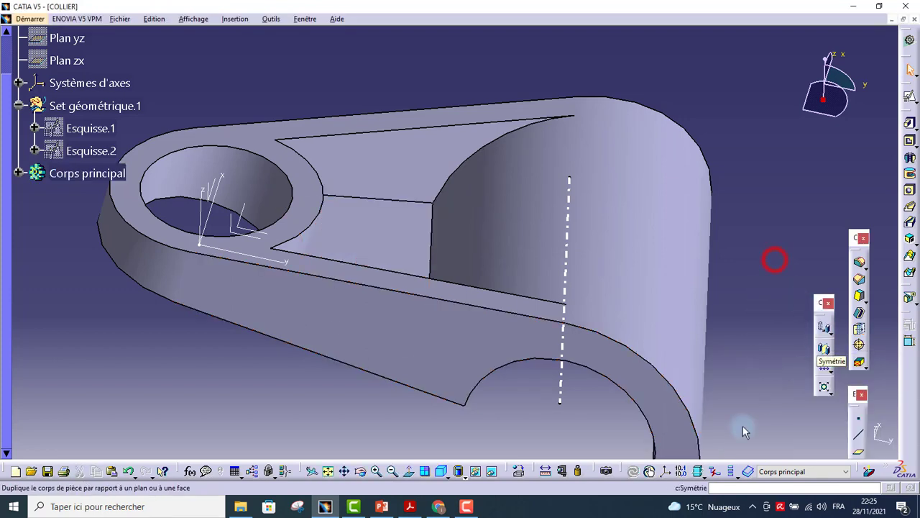
Measure the half web's thickness between the pocket floor and the split face, without keeping the measurements.
left_click(551, 471)
left_click(400, 230)
middle_click_drag(407, 263, 335, 325)
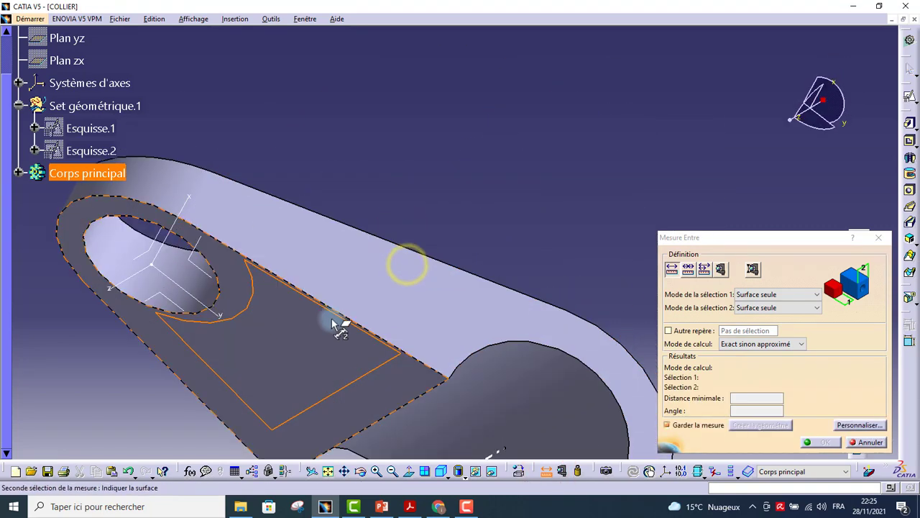
left_click(325, 342)
middle_click_drag(440, 276, 424, 288)
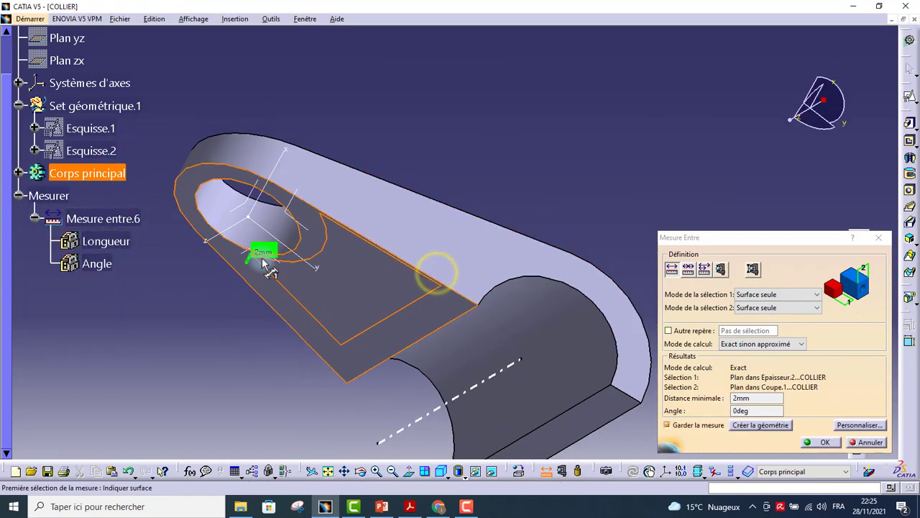
left_click(267, 250)
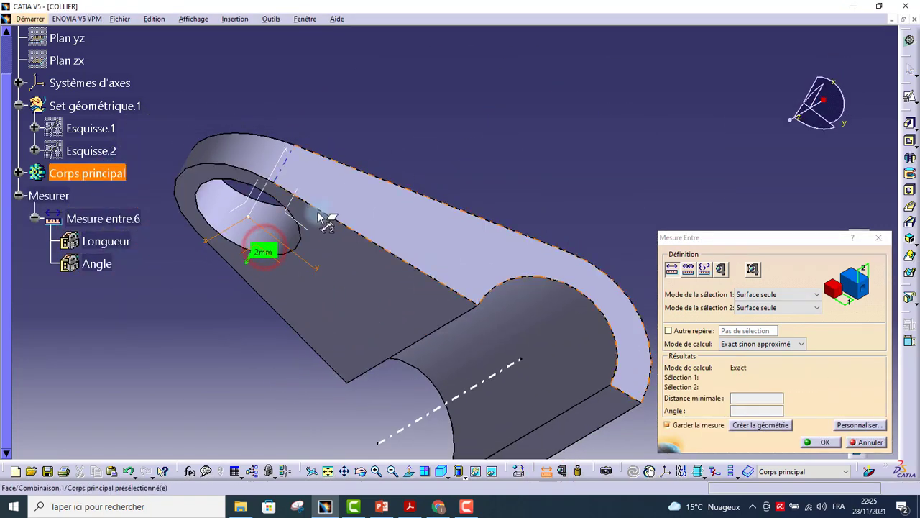
left_click(266, 251)
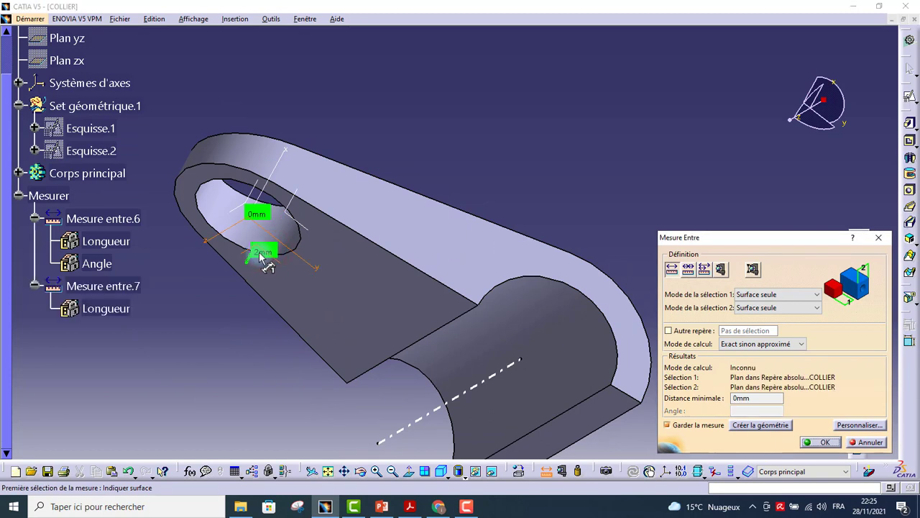
left_click(252, 254)
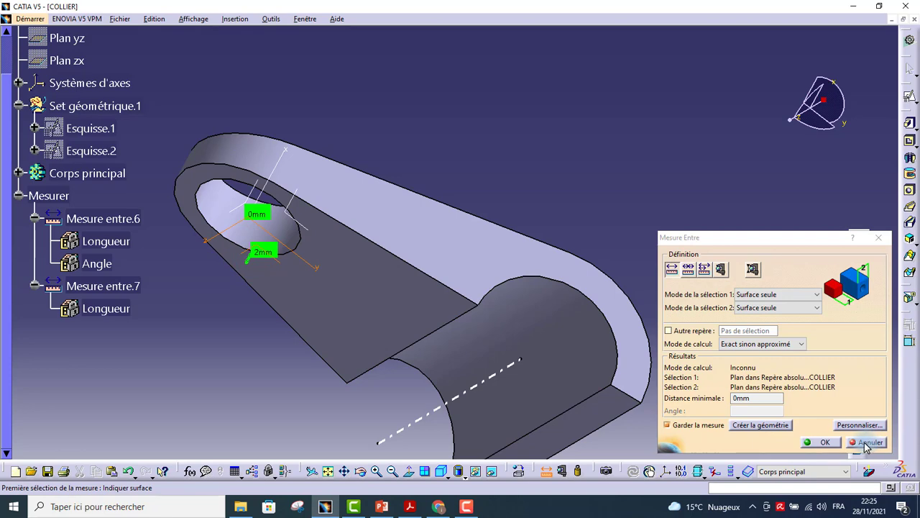
left_click(865, 443)
Inspect the half body, and examine sections A-A and C-C, Détail B and the 3D view in the PDF drawing for drafts and fillets.
left_click(544, 163)
middle_click_drag(526, 259, 525, 305)
mouse_move(469, 295)
middle_mouse_down()
mouse_move(434, 382)
mouse_move(466, 290)
middle_mouse_up()
middle_click_drag(398, 304, 343, 362)
key("alt+Tab")
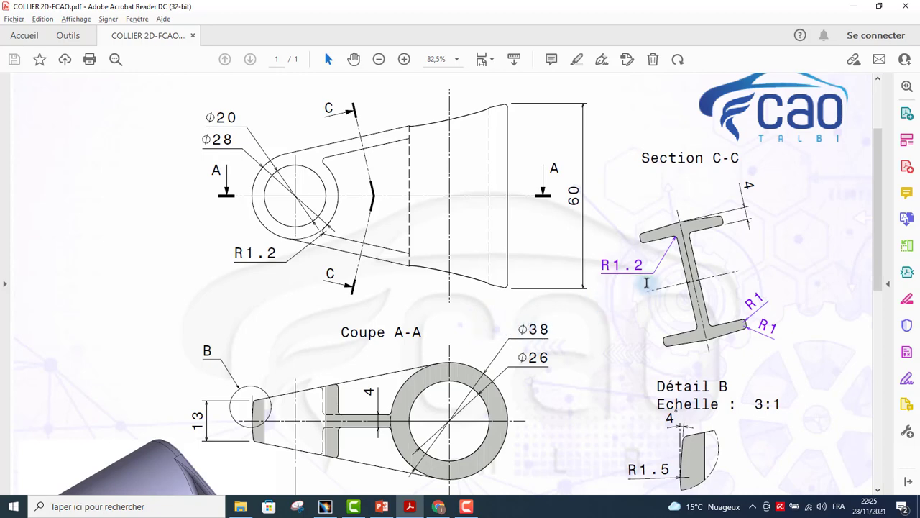
scroll(302, 325, "down", 4)
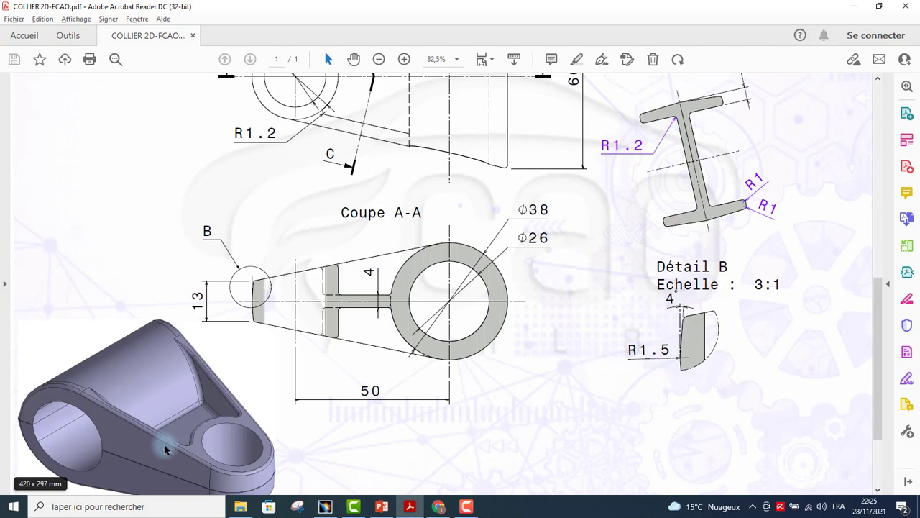
scroll(762, 219, "up", 2)
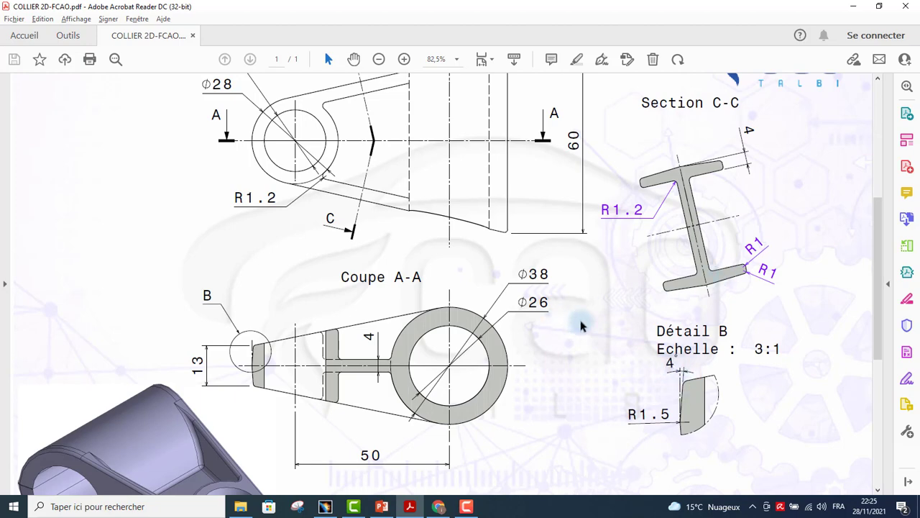
scroll(603, 338, "down", 2)
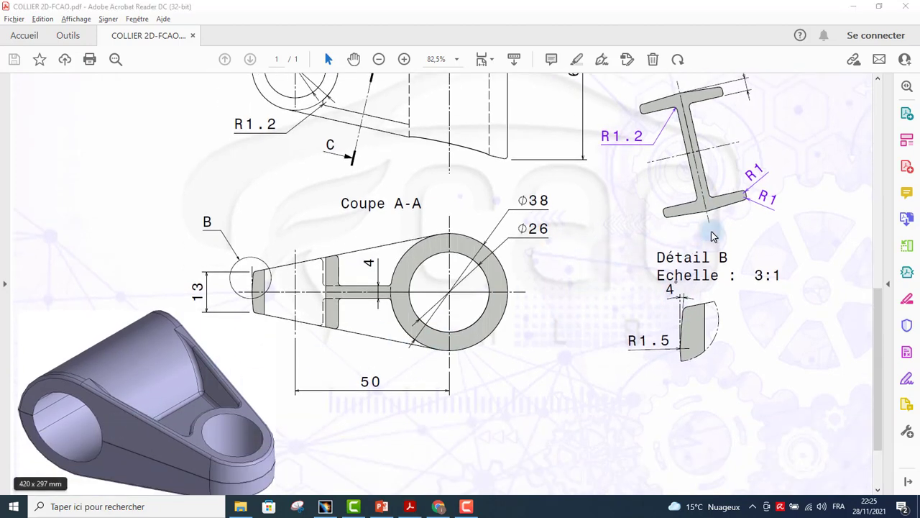
key("alt+Tab")
Start a draft on the half body's outer side face with a 4° angle.
middle_click_drag(701, 230, 553, 285)
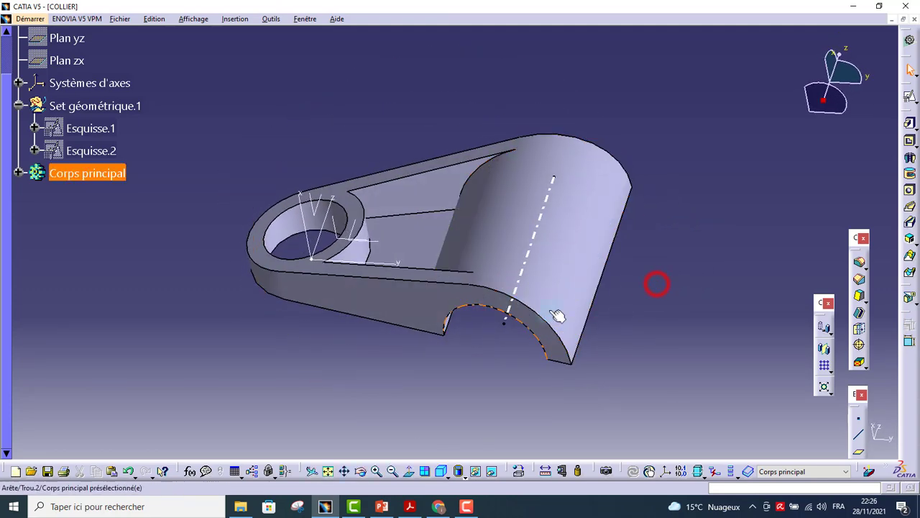
left_click(860, 298)
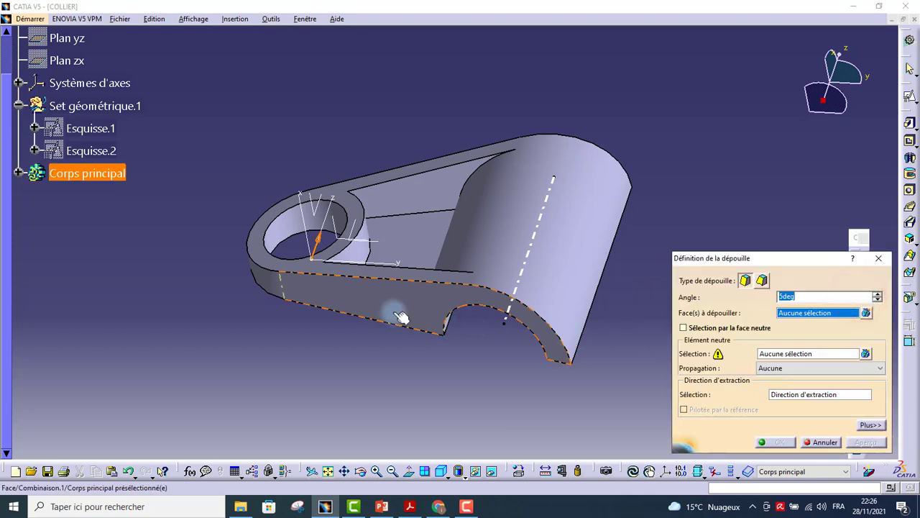
left_click(393, 305)
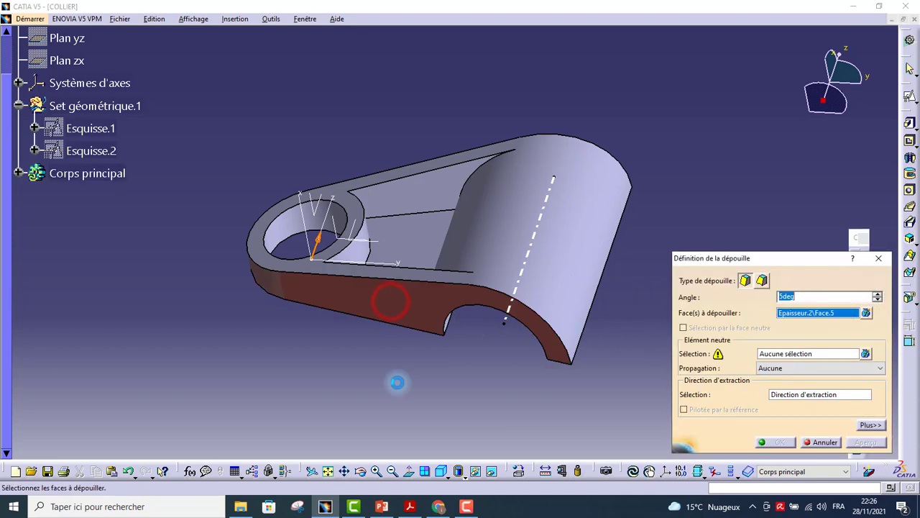
middle_click_drag(325, 336, 427, 338)
double_click(805, 296)
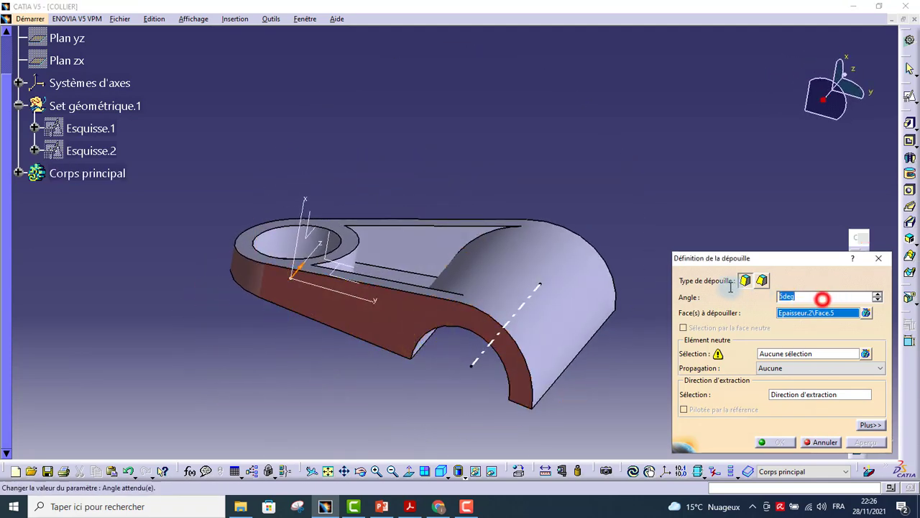
type("4")
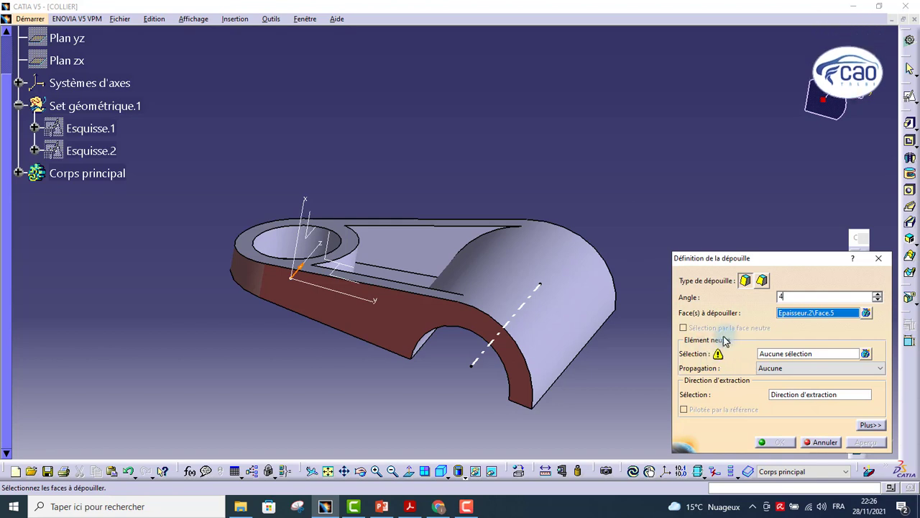
Use the flat split face of the half body as the draft's neutral element.
left_click(772, 351)
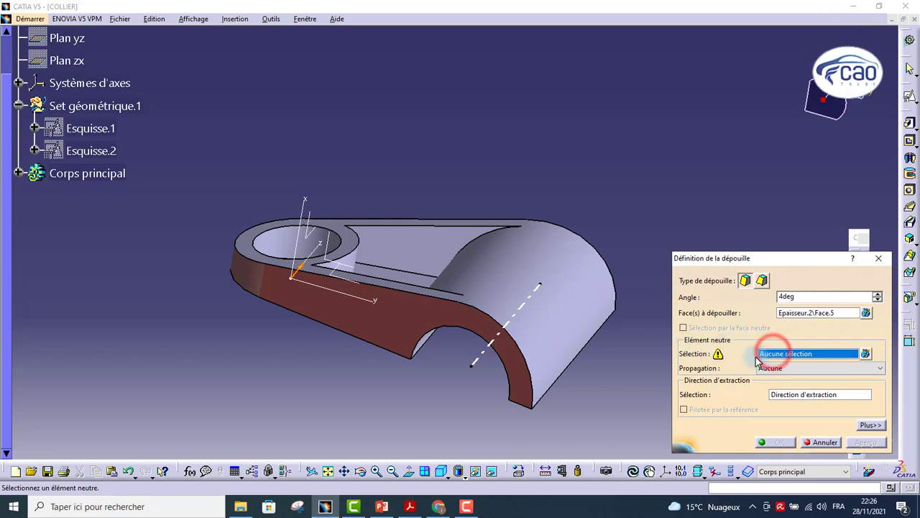
middle_click_drag(431, 384, 449, 137)
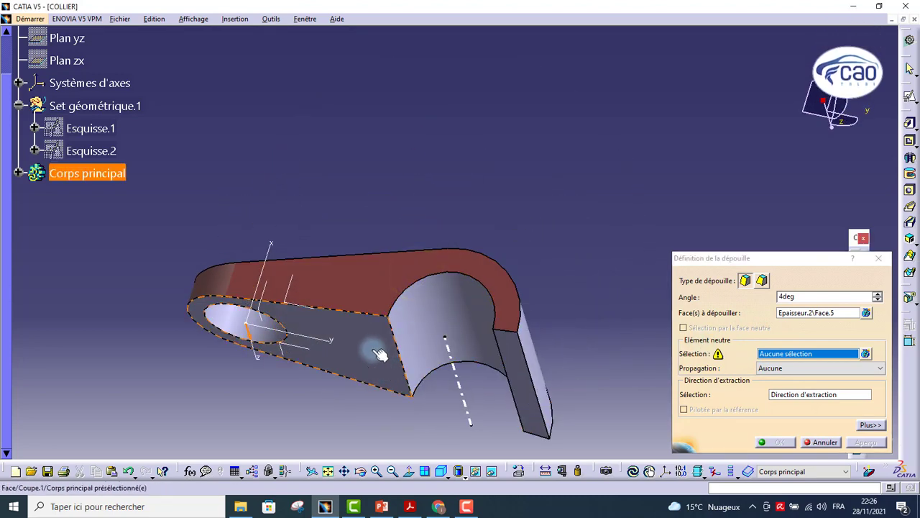
left_click(377, 352)
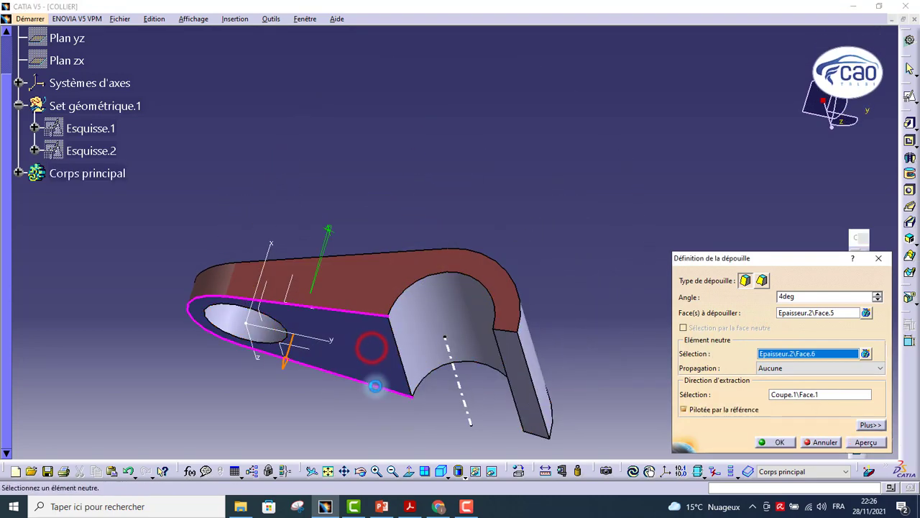
middle_click_drag(383, 365, 497, 309)
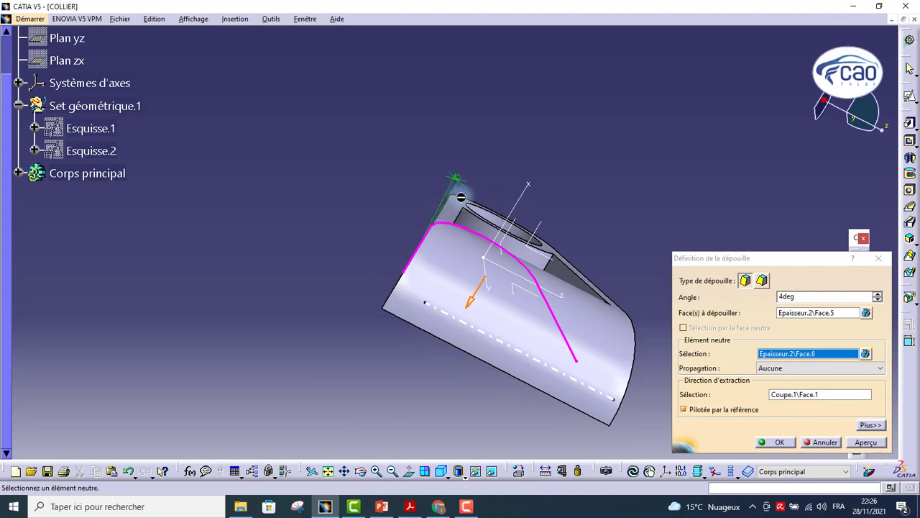
middle_click_drag(489, 256, 424, 250)
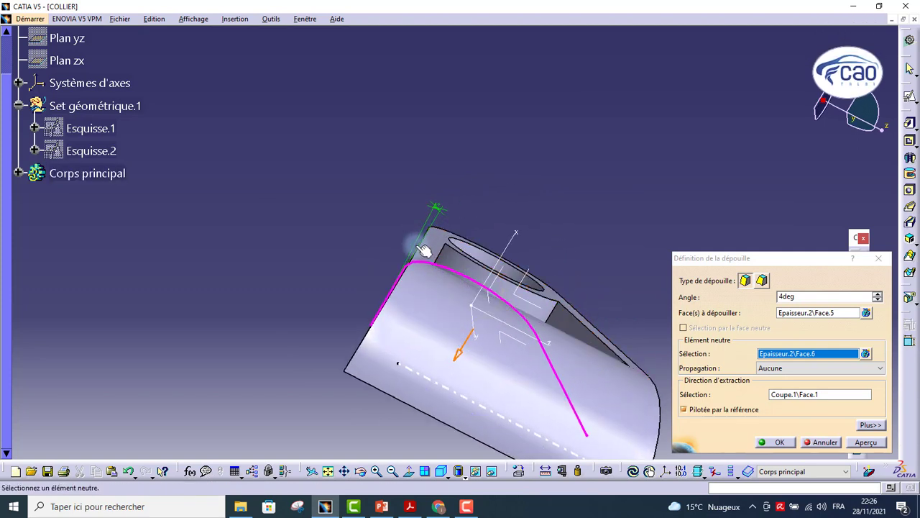
Preview the side face draft, reverse its pull direction, and apply it.
left_click(865, 442)
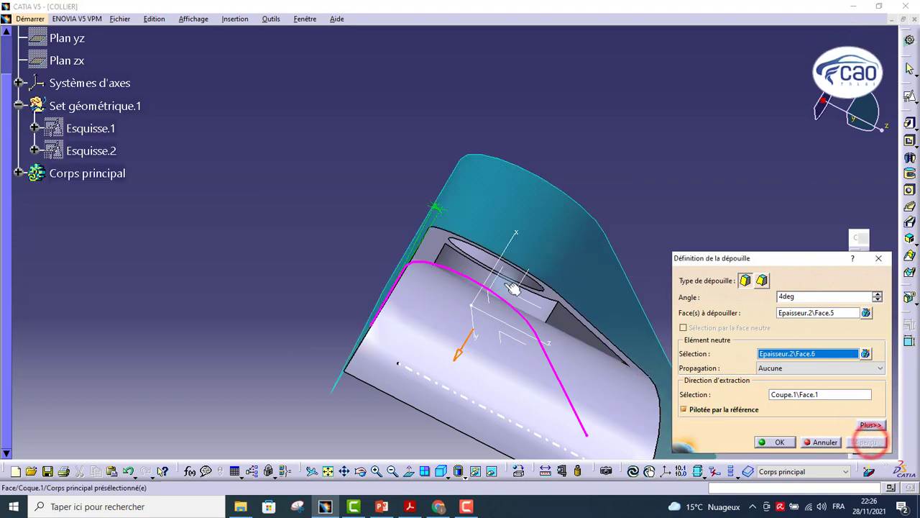
middle_click_drag(497, 283, 517, 247)
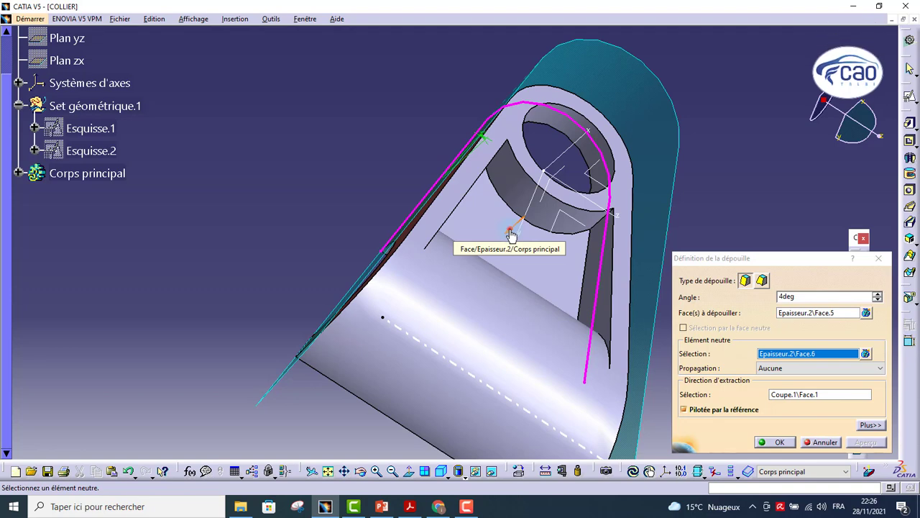
middle_click_drag(510, 235, 520, 273)
left_click(857, 444)
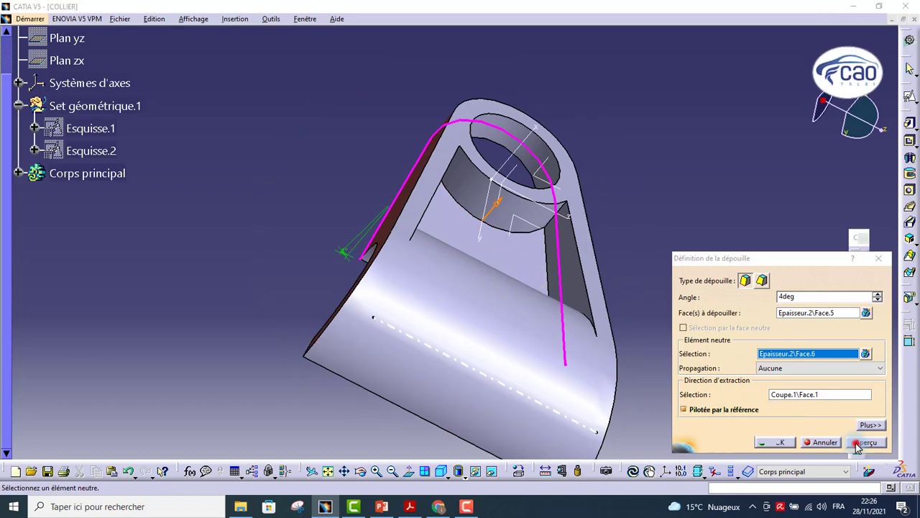
middle_click_drag(507, 159, 474, 230)
left_click(776, 441)
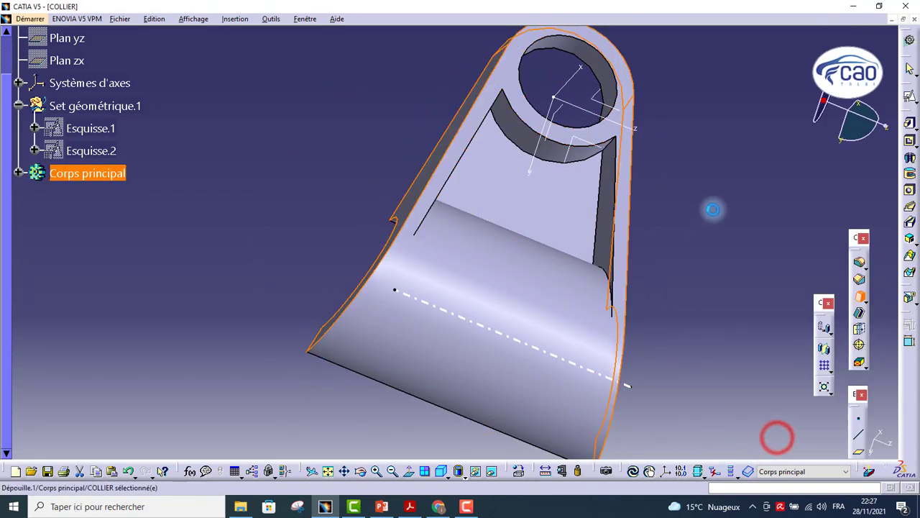
middle_click_drag(714, 209, 652, 220)
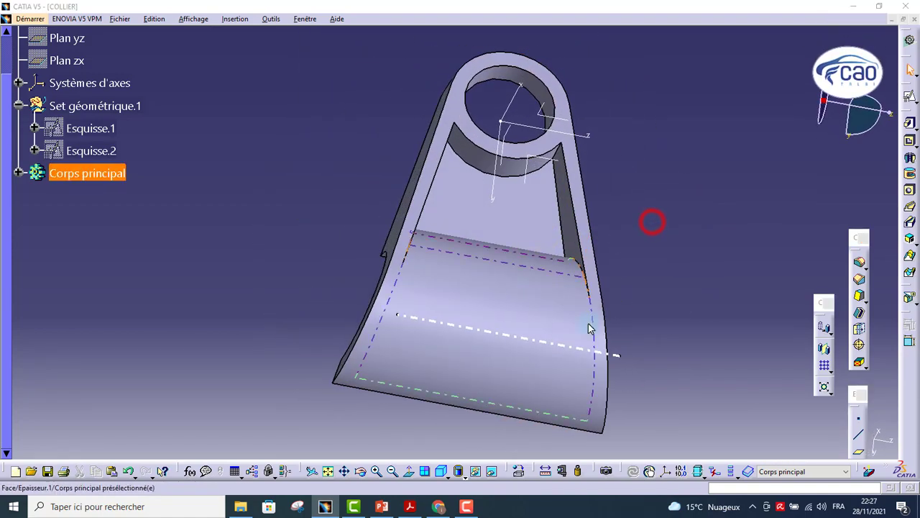
Examine the PDF drawing's top view, Section C-C, Détail B and 3D view for the fillet radii and their locations.
key("alt+Tab")
scroll(678, 211, "up", 3)
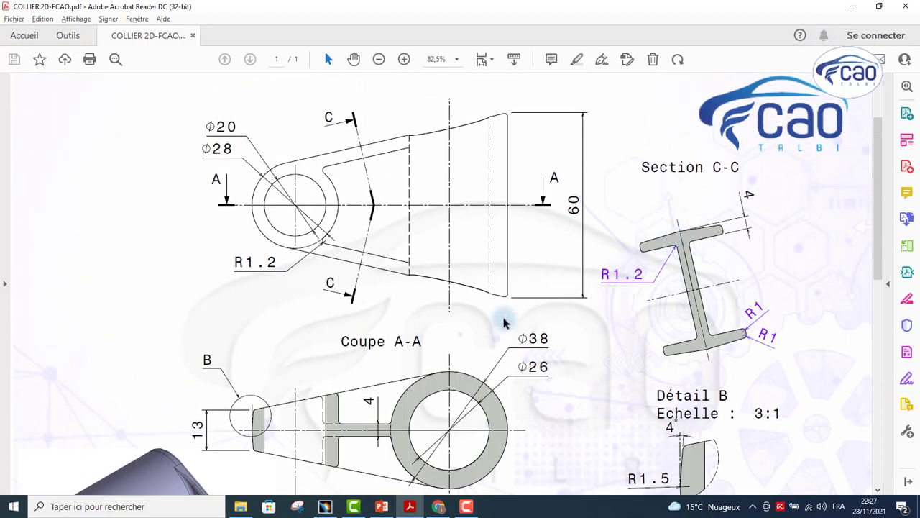
scroll(505, 322, "down", 1)
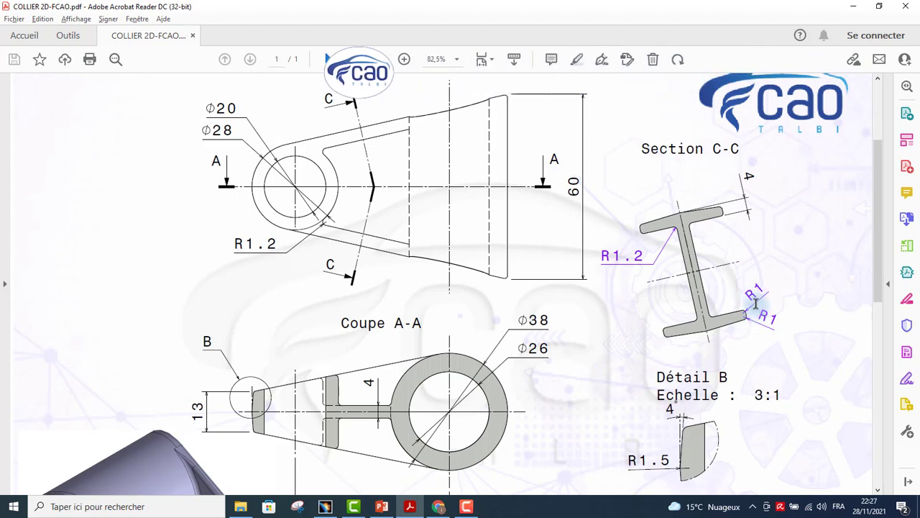
key("alt+Tab")
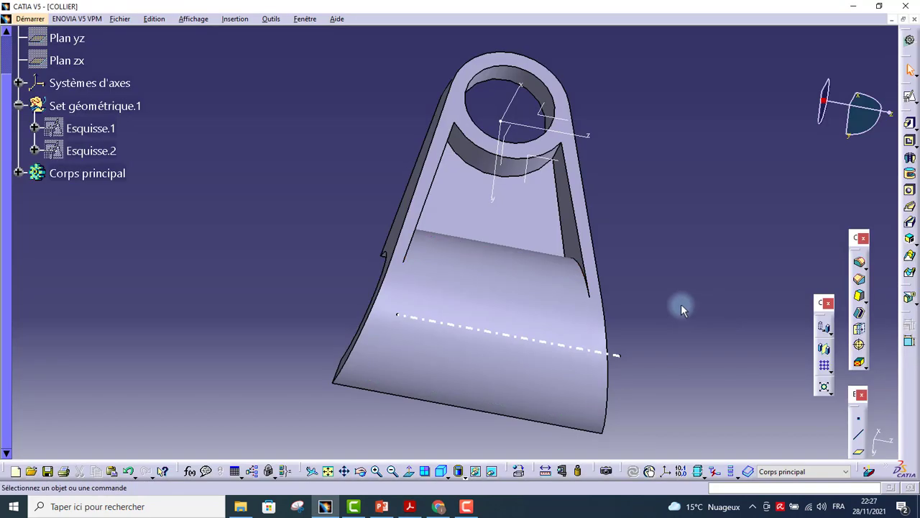
left_click(681, 253)
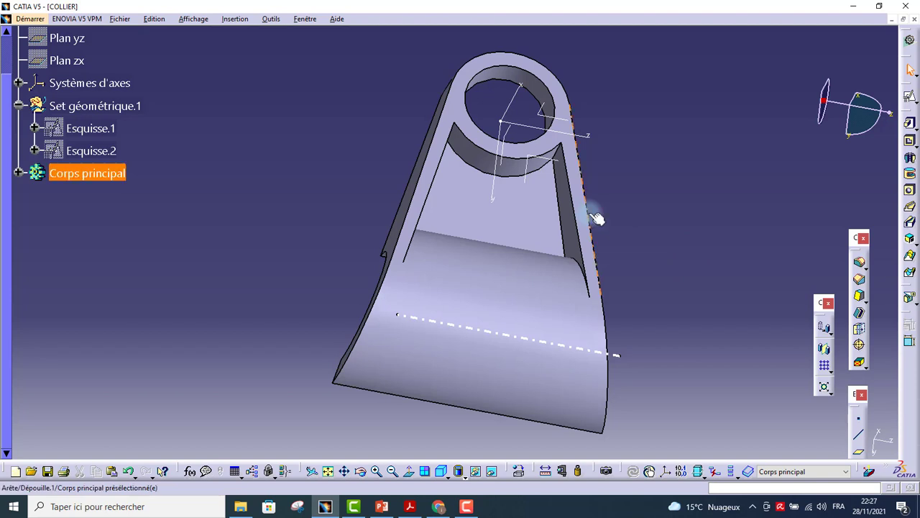
left_click(621, 198)
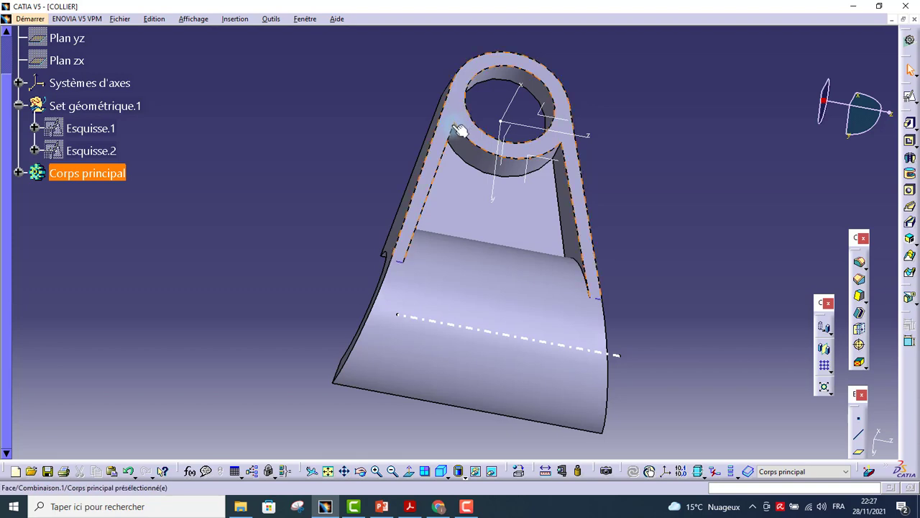
key("alt+Tab")
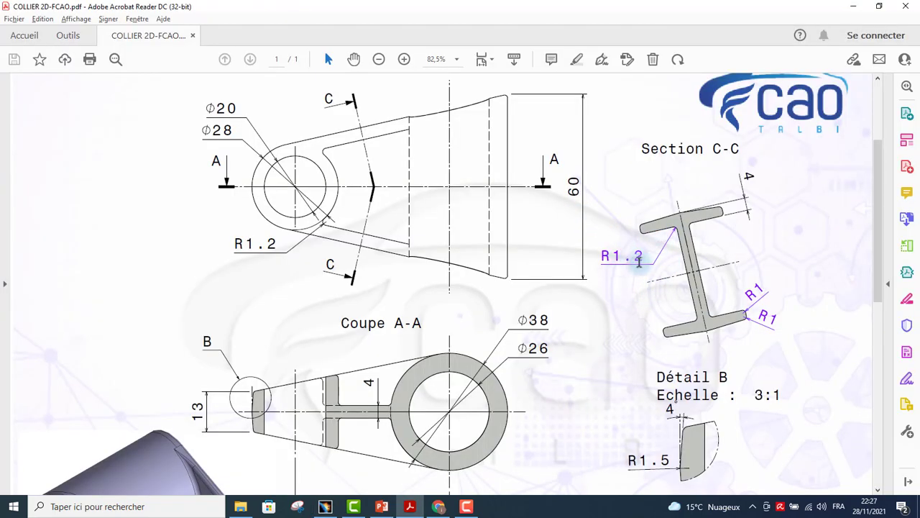
scroll(310, 403, "down", 3)
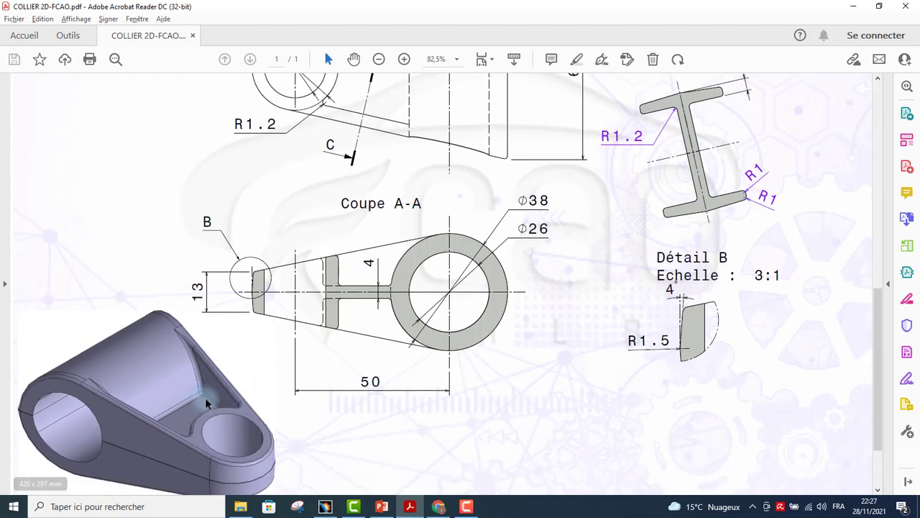
key("alt+Tab")
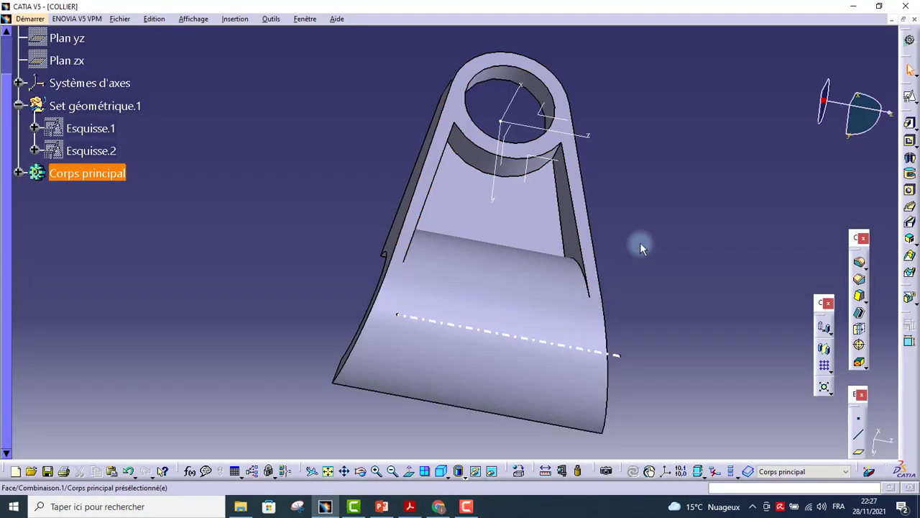
Fillet the pocket's floor edges, its corners beside the small ring and its curved edges along the large cylinder with a 1.2 mm radius.
middle_click_drag(546, 207, 535, 253)
left_click(550, 302)
middle_click_drag(554, 302, 517, 303)
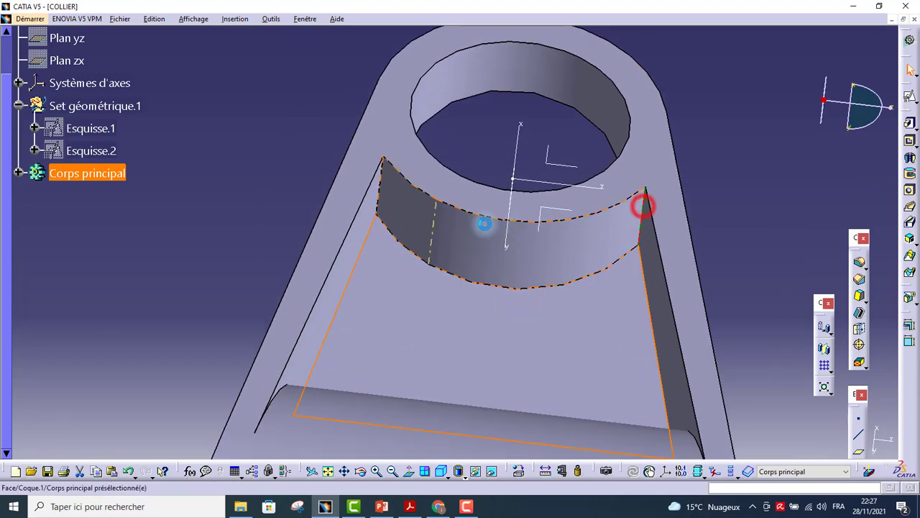
middle_click_drag(485, 224, 453, 186)
left_click(400, 211)
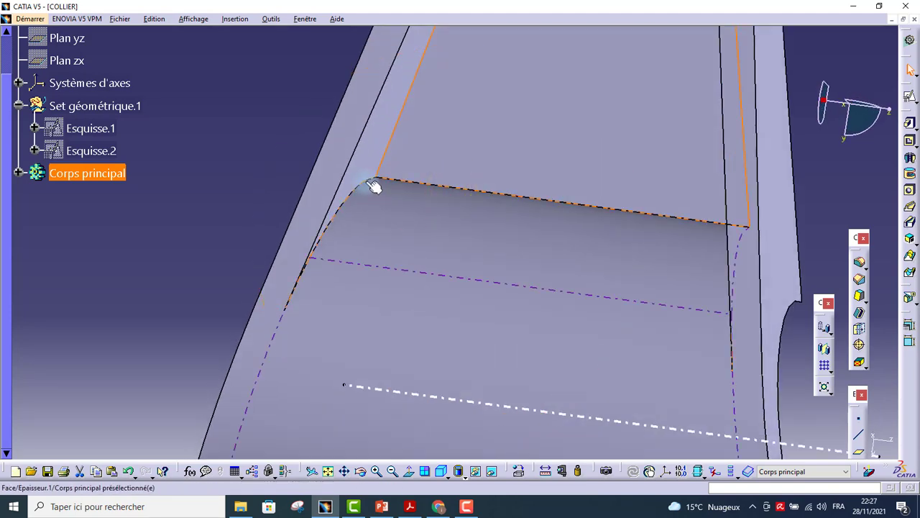
middle_click_drag(507, 221, 649, 250)
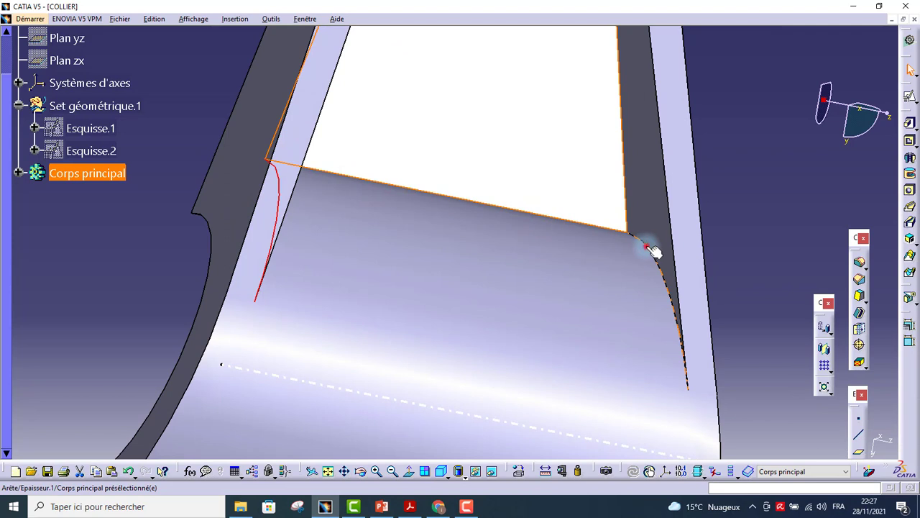
left_click(862, 268)
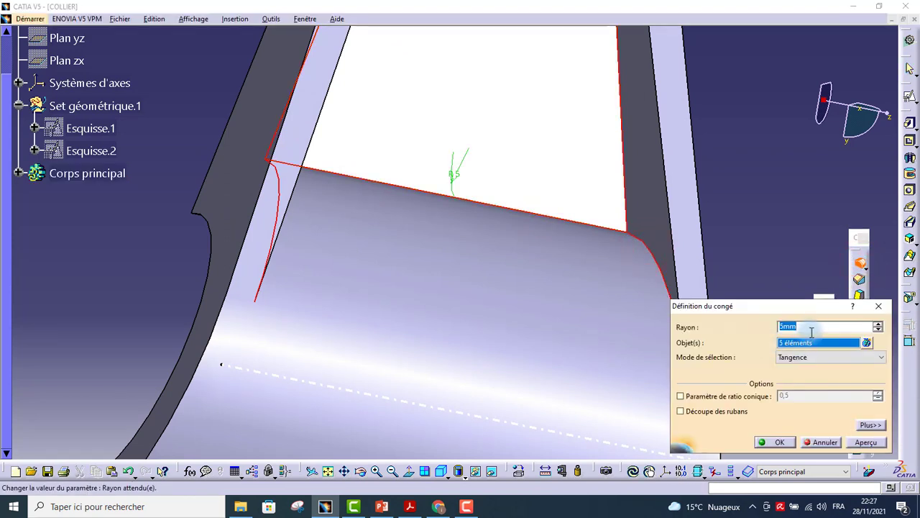
type("1.2")
left_click(774, 441)
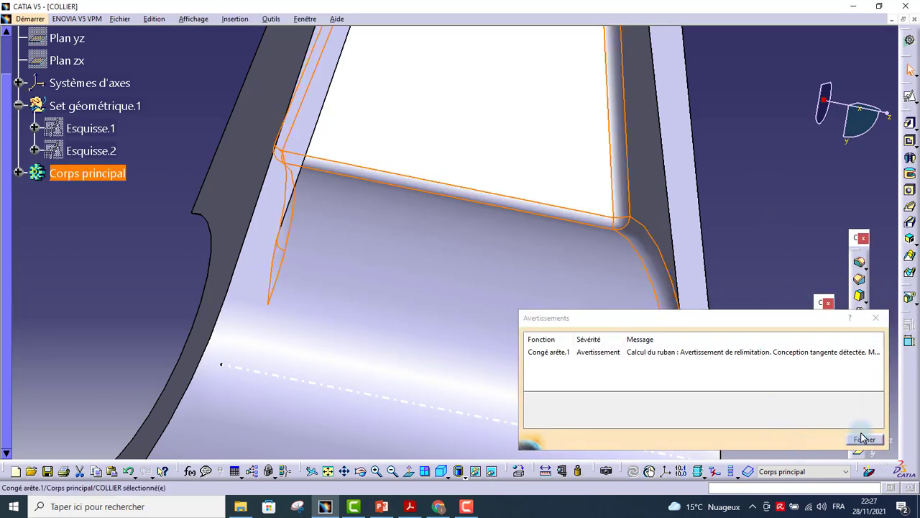
left_click(863, 437)
left_click(749, 174)
Fillet the pocket's upper rim and the half body's outer contour with a 1 mm radius, and inspect the rounded edges.
middle_click_drag(664, 216, 565, 284)
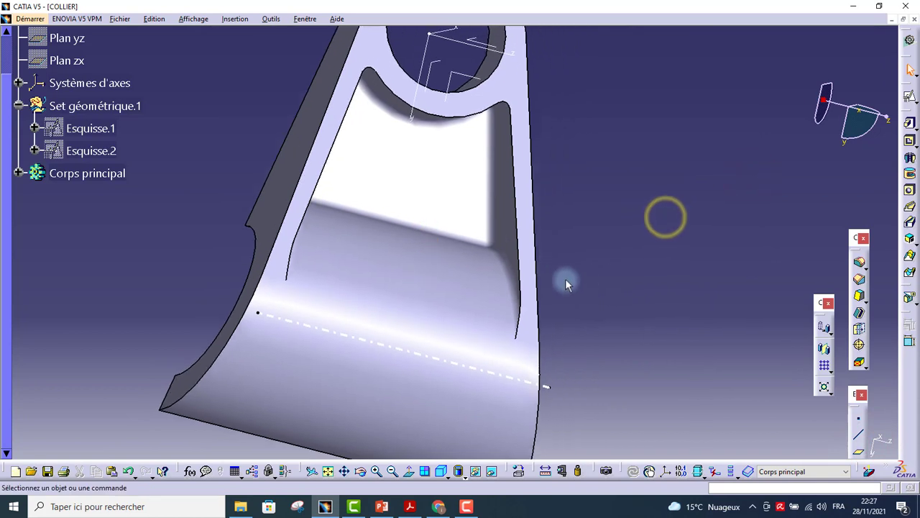
left_click(515, 167)
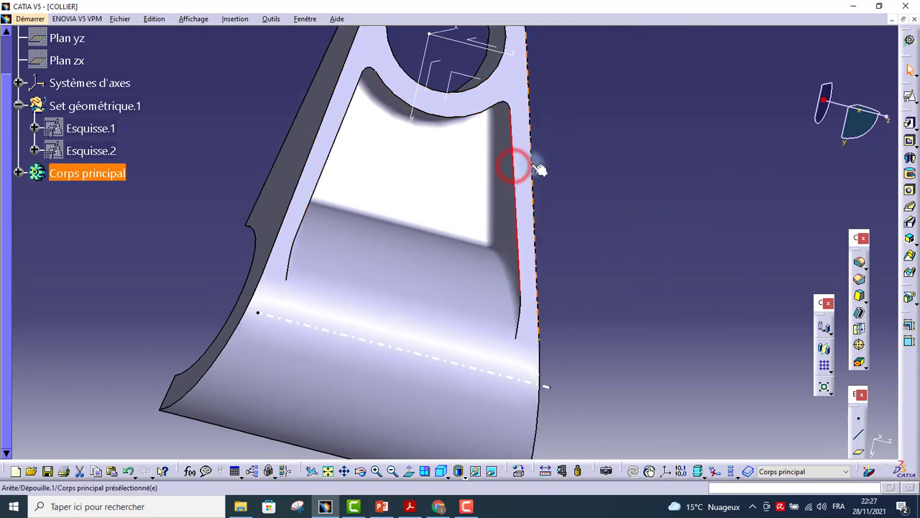
left_click(532, 164, "ctrl")
middle_click_drag(583, 215, 590, 243, "ctrl")
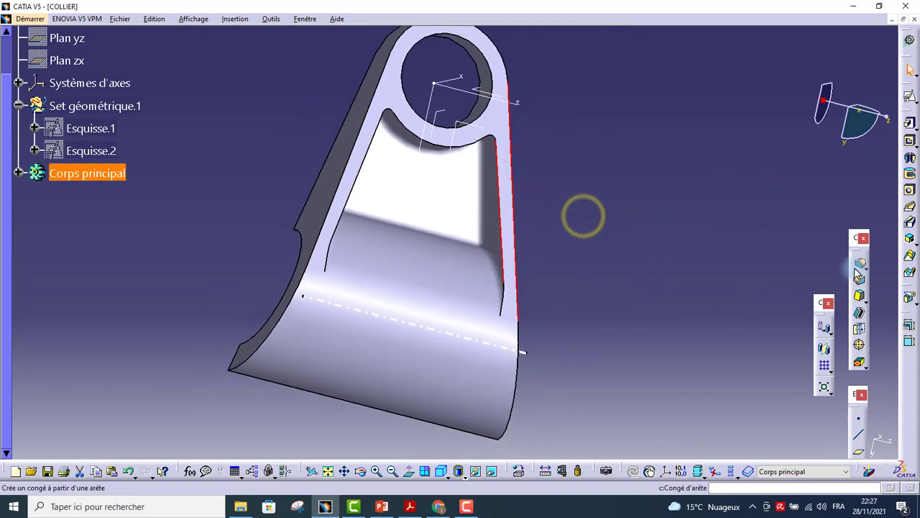
left_click(860, 267)
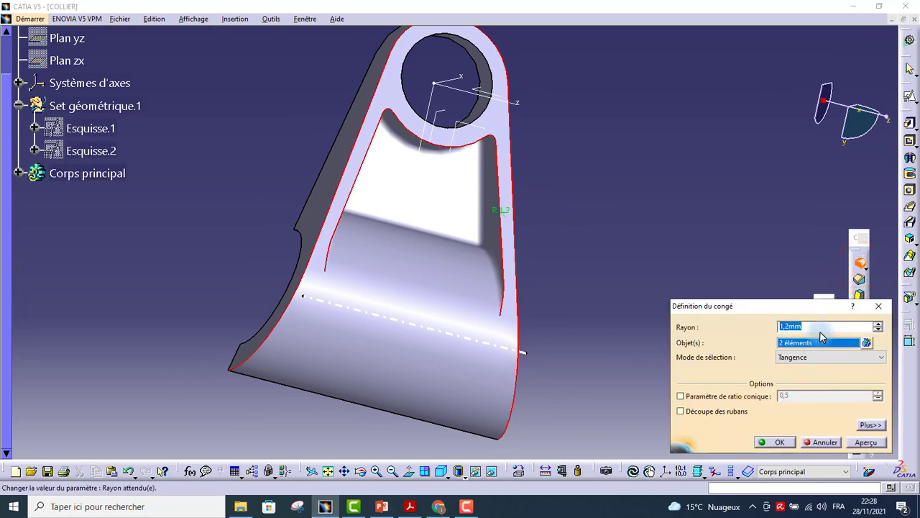
type("1")
key("Return")
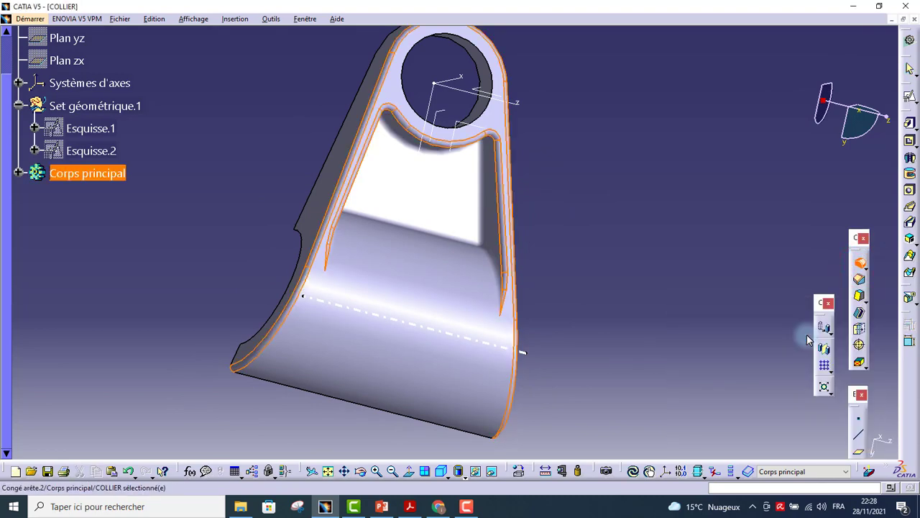
middle_click_drag(606, 187, 497, 309)
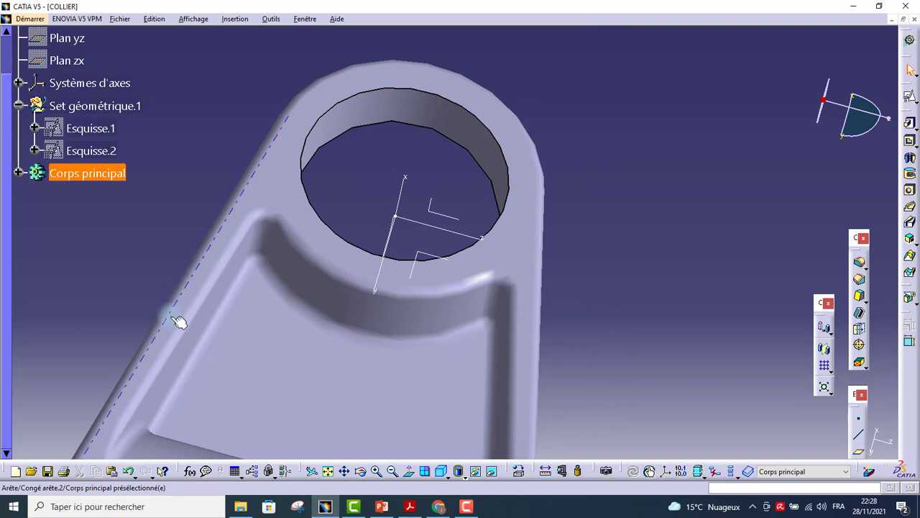
middle_click_drag(180, 424, 195, 290)
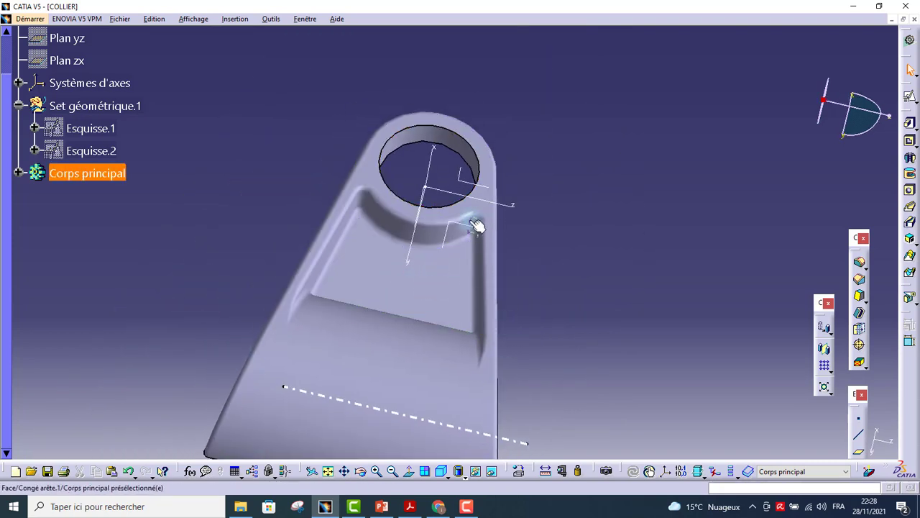
Mirror the half body about its flat cut face to form the complete part, and inspect the mirrored body.
middle_click_drag(350, 282, 599, 244)
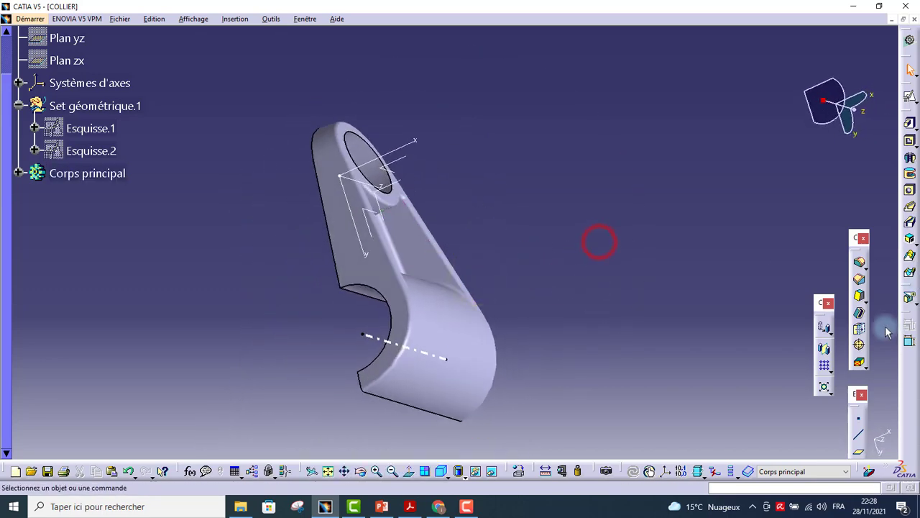
left_click(825, 348)
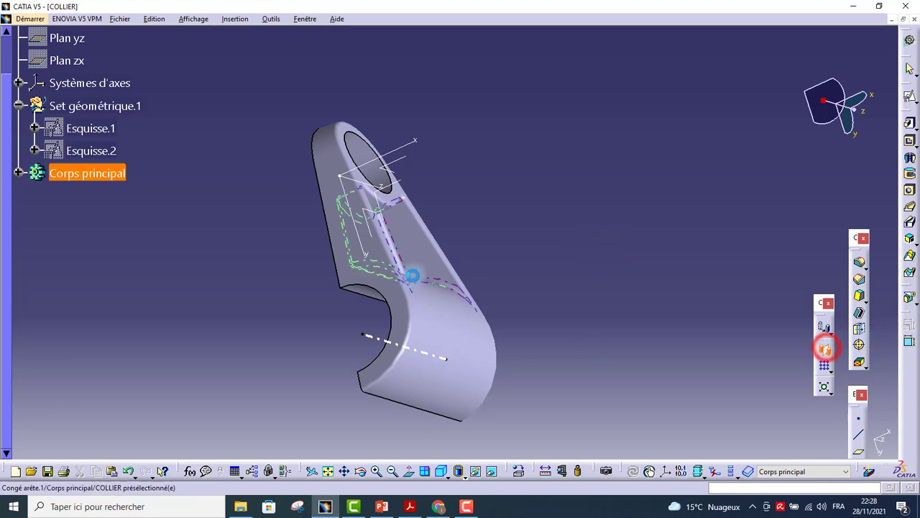
middle_click_drag(410, 261, 483, 221)
left_click(397, 225)
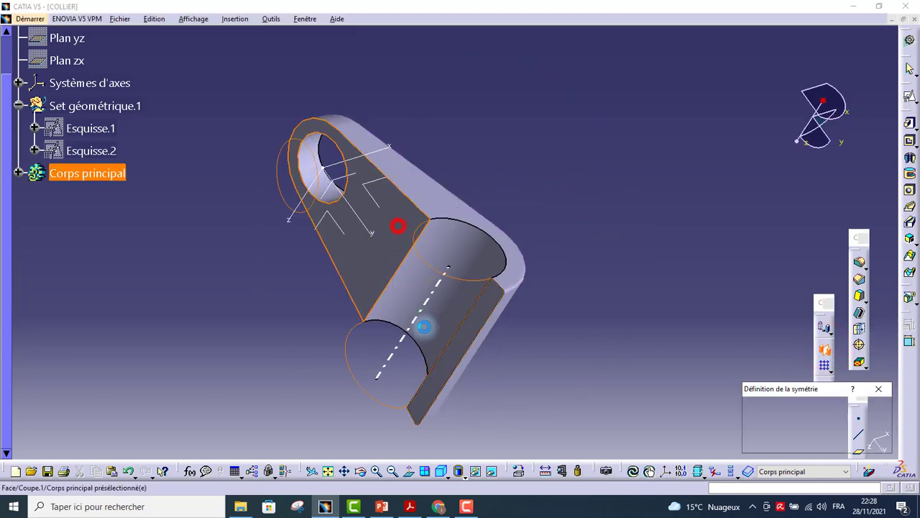
left_click(824, 442)
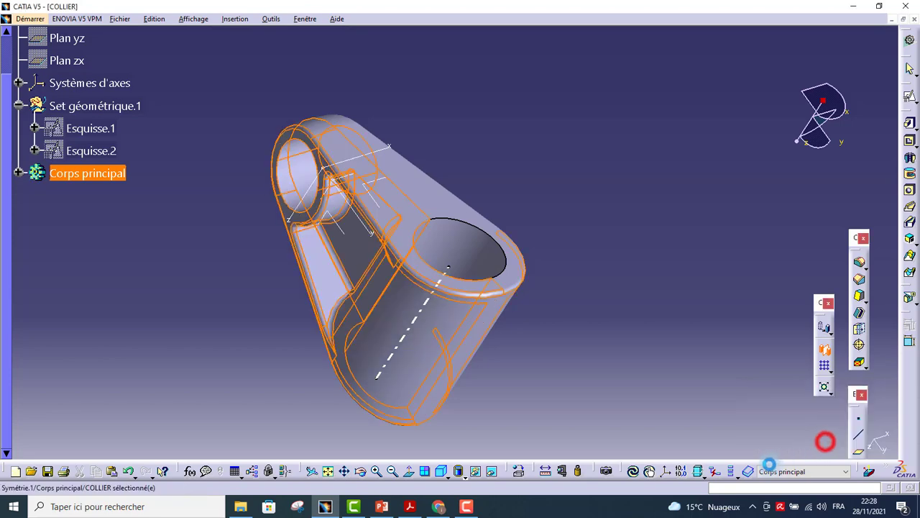
middle_click_drag(627, 116, 355, 335)
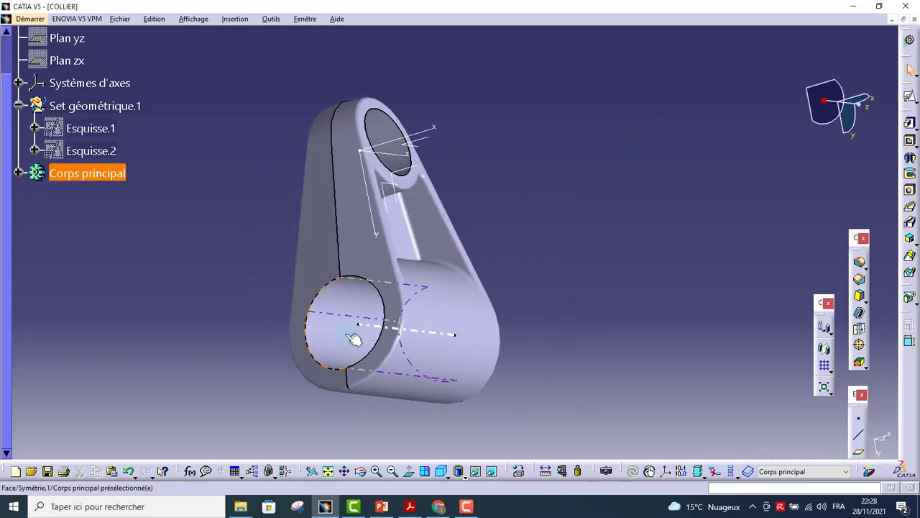
Check Détail B in the PDF drawing and fillet the three seam edges along the mirror plane with a 1.5 mm radius.
left_click(552, 178)
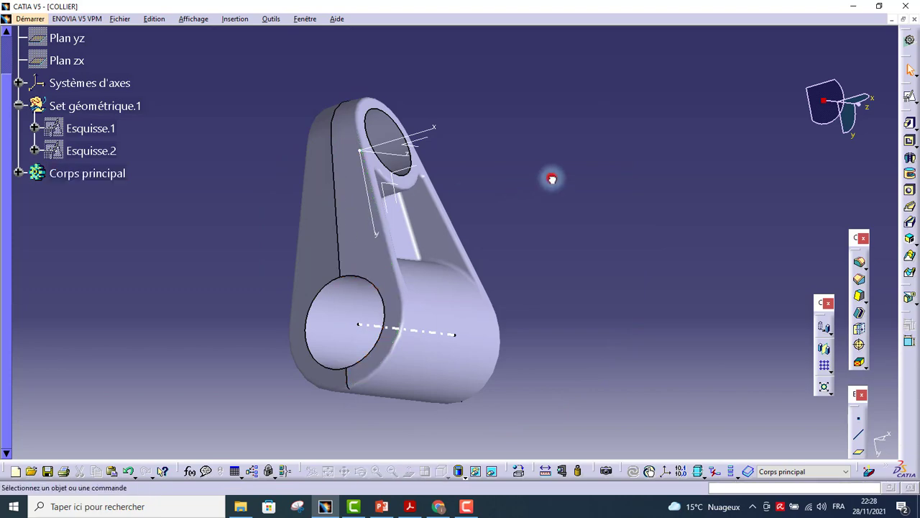
key("alt+Tab")
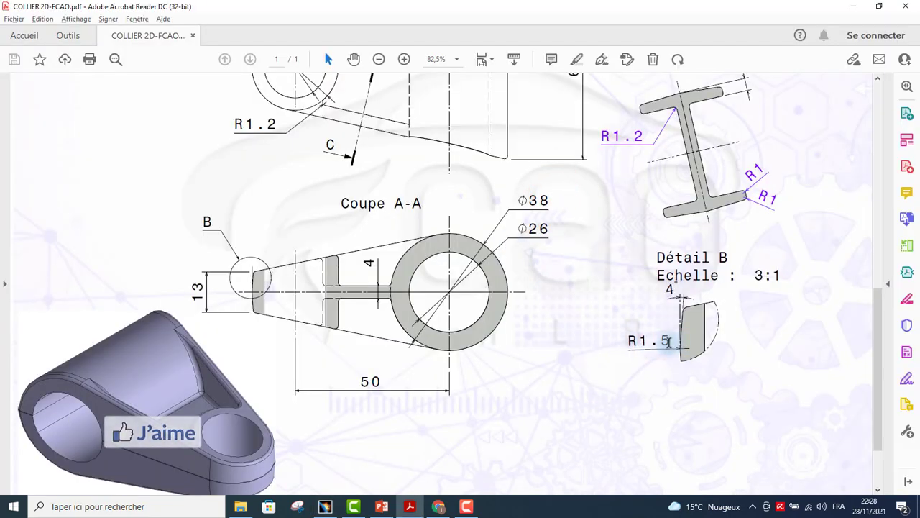
key("alt+Tab")
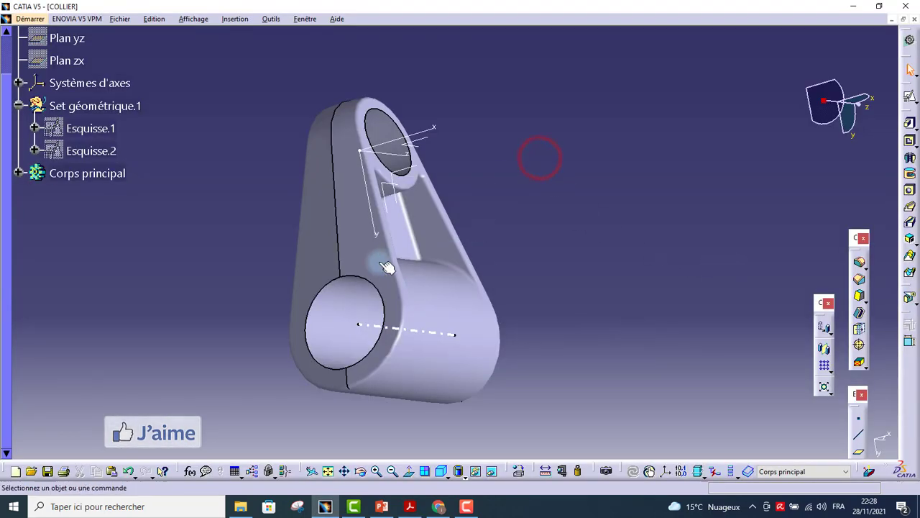
left_click(336, 217)
middle_click_drag(360, 263, 499, 230)
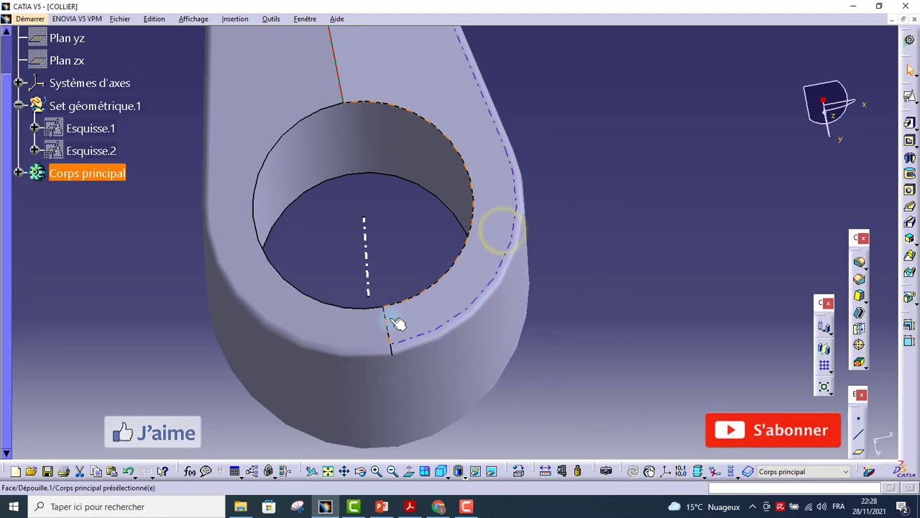
middle_click_drag(440, 325, 458, 230)
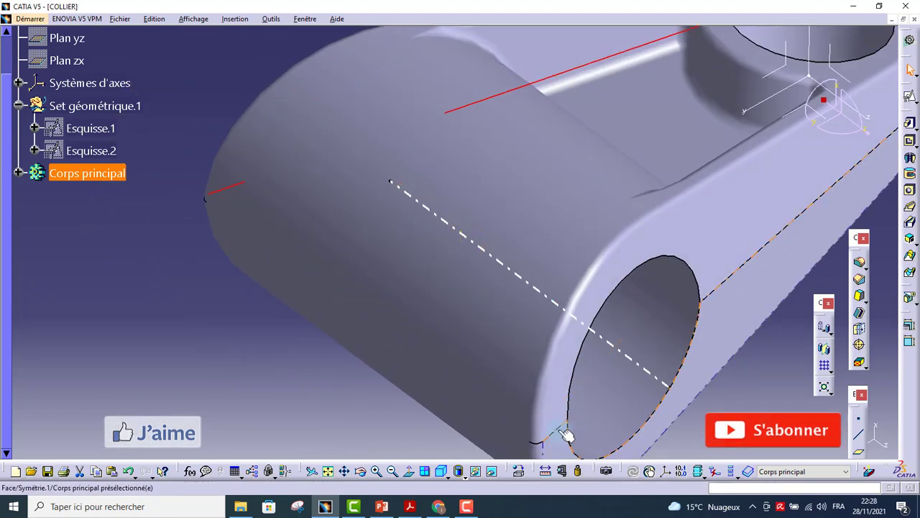
middle_click_drag(557, 425, 596, 349)
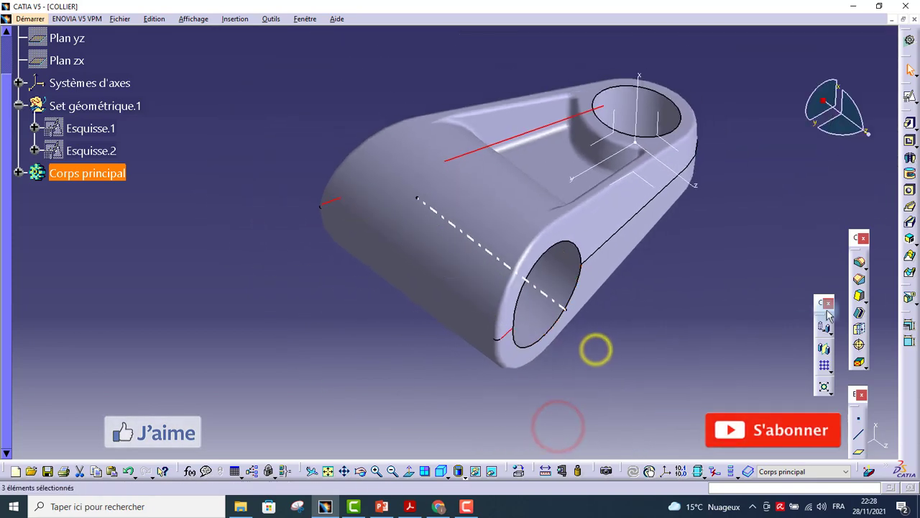
left_click(860, 263)
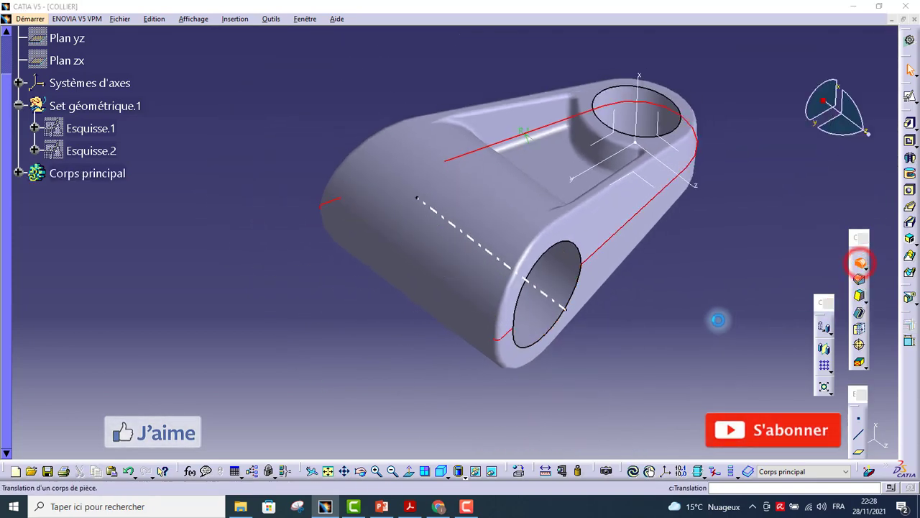
type("1.5")
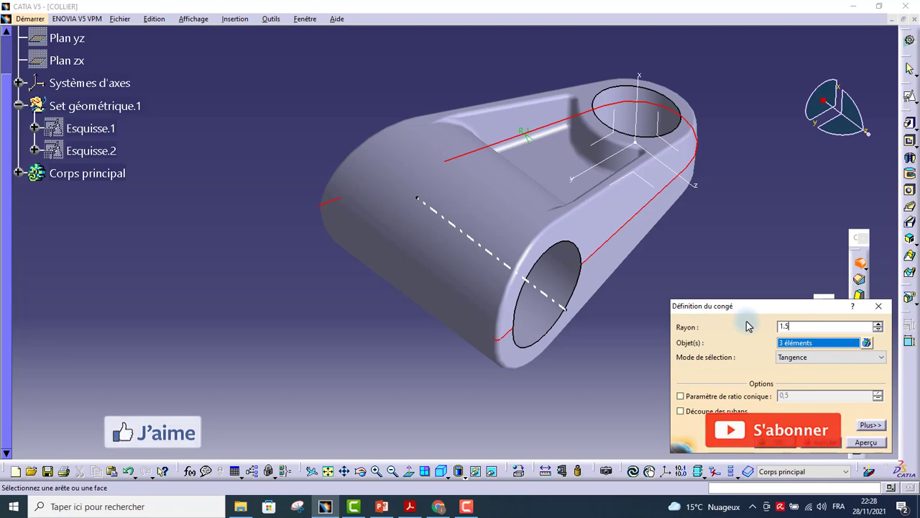
key("Return")
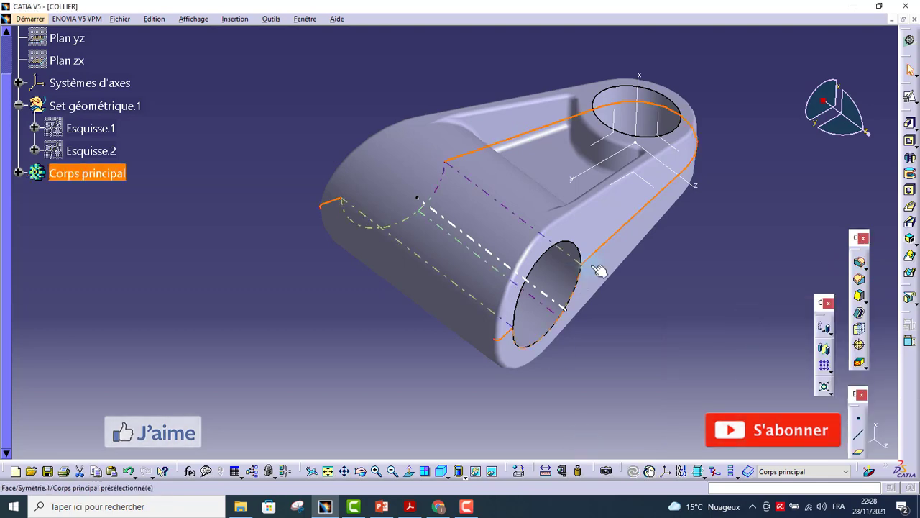
Expand Corps principal in the tree to review its features, and examine the finished part from several angles.
middle_click_drag(654, 283, 497, 287)
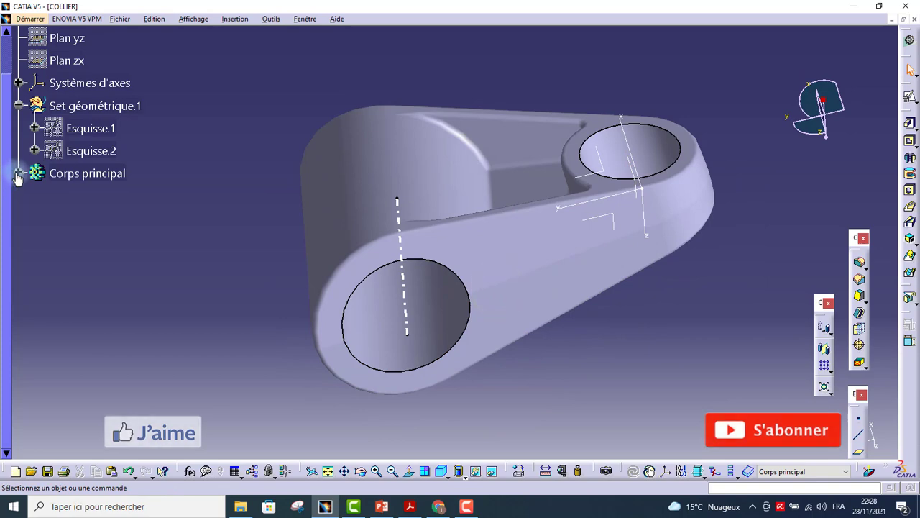
left_click(18, 173)
scroll(69, 208, "down", 3)
scroll(69, 240, "up", 2)
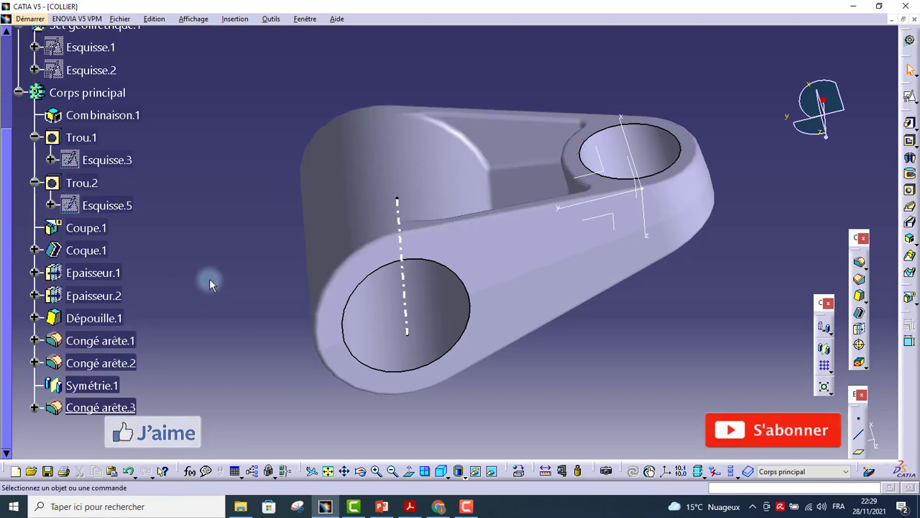
mouse_move(327, 323)
middle_mouse_down()
mouse_move(309, 328)
mouse_move(336, 314)
middle_mouse_up()
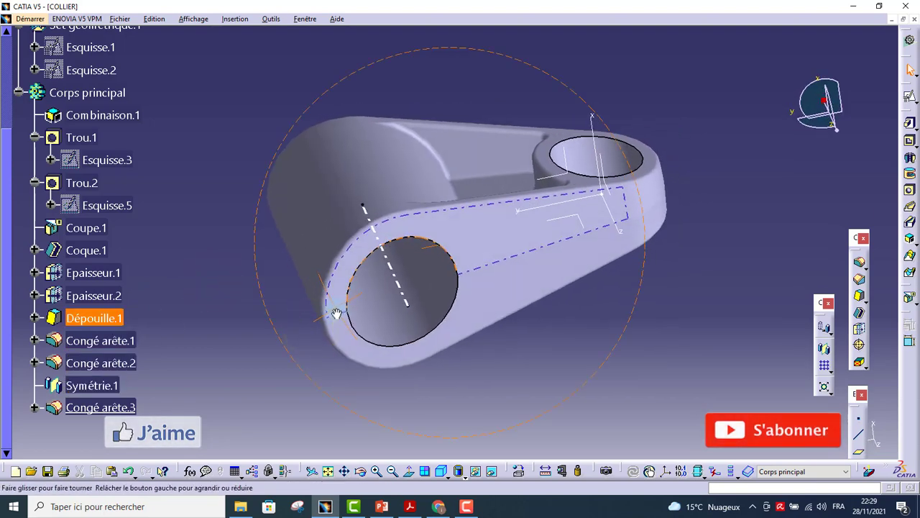